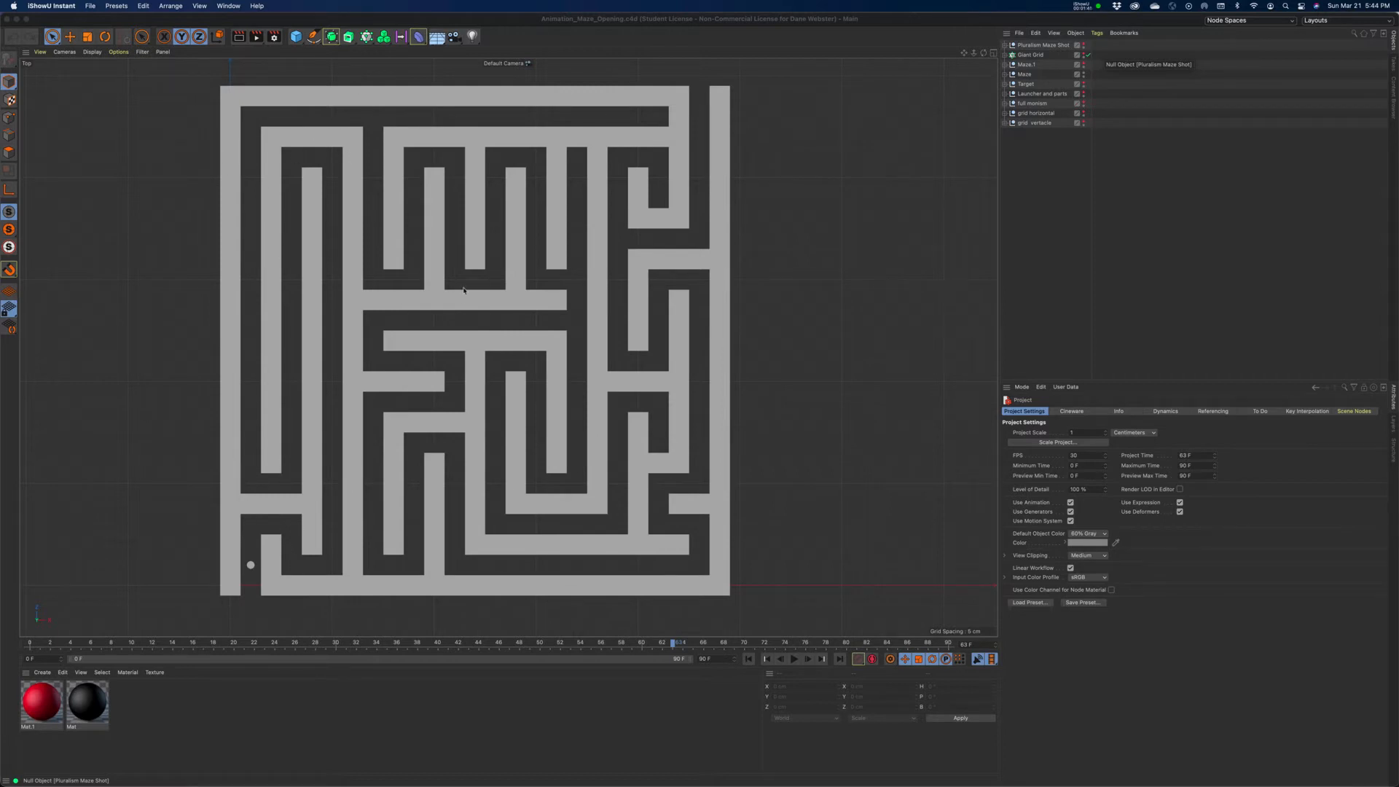
Start the Spline Pen with its type set to B-Spline.
{"action": "left_click", "coordinate": [313, 36]}
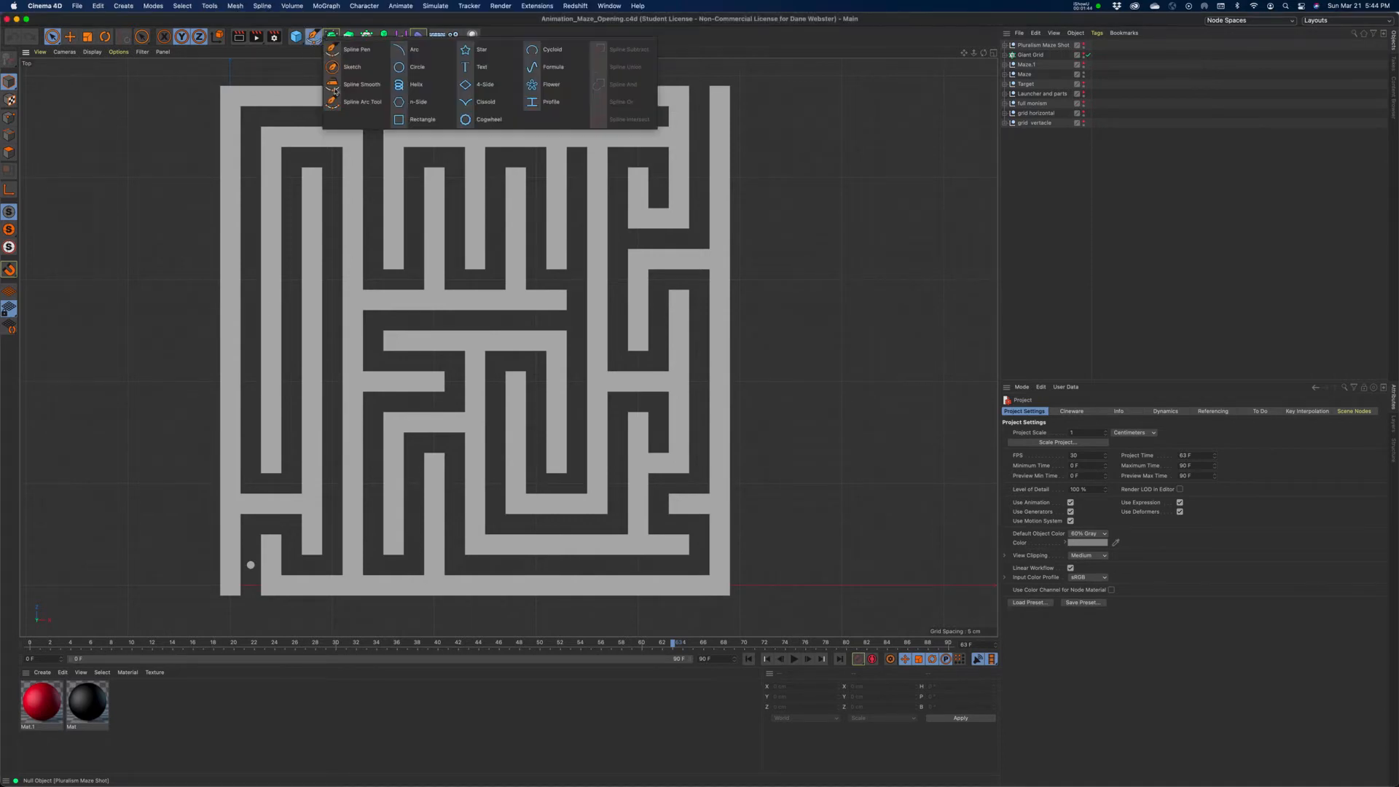
{"action": "left_click", "coordinate": [357, 49]}
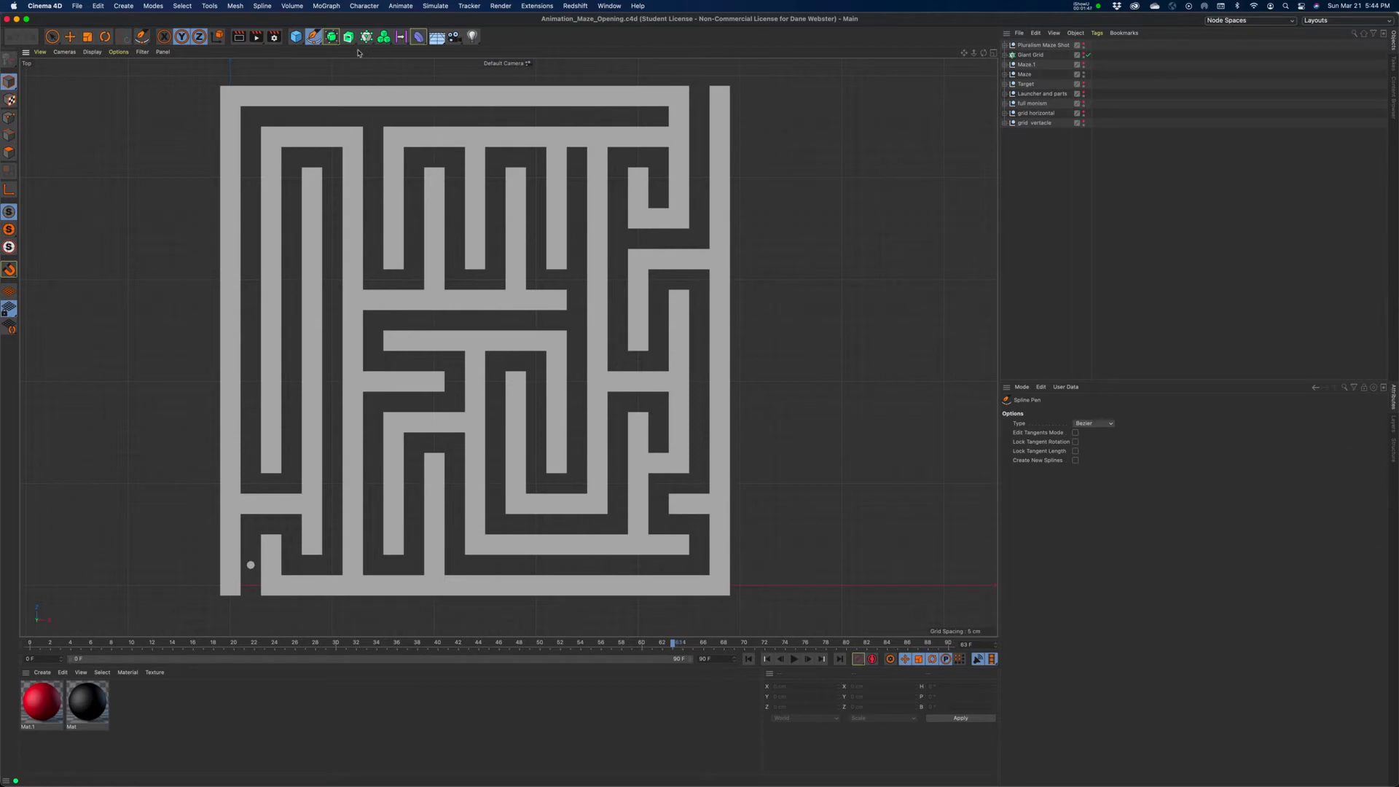
{"action": "left_click", "coordinate": [1110, 426]}
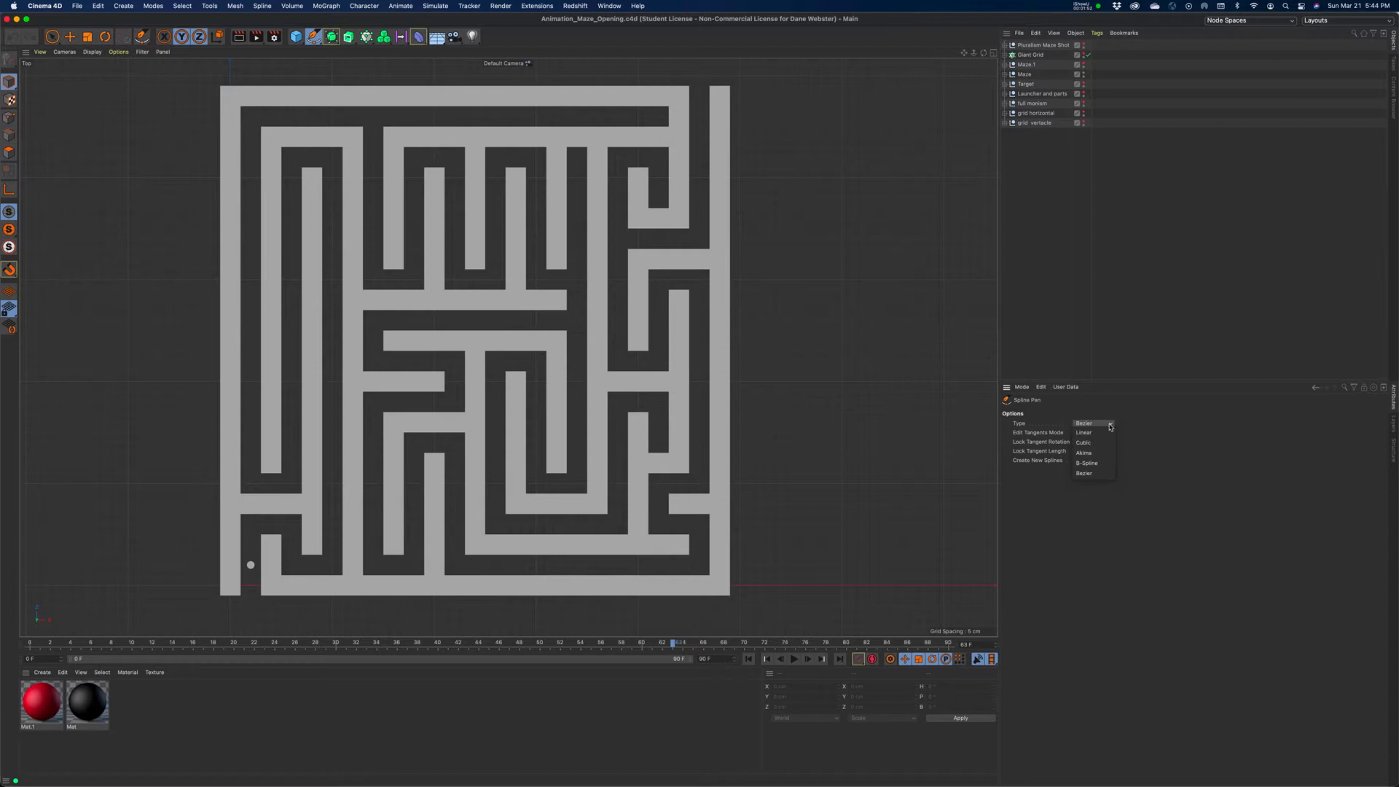
{"action": "left_click", "coordinate": [1093, 463]}
Enable snapping and turn on Grid/Workplane Snap so spline points land on the grid.
{"action": "left_click", "coordinate": [7, 271]}
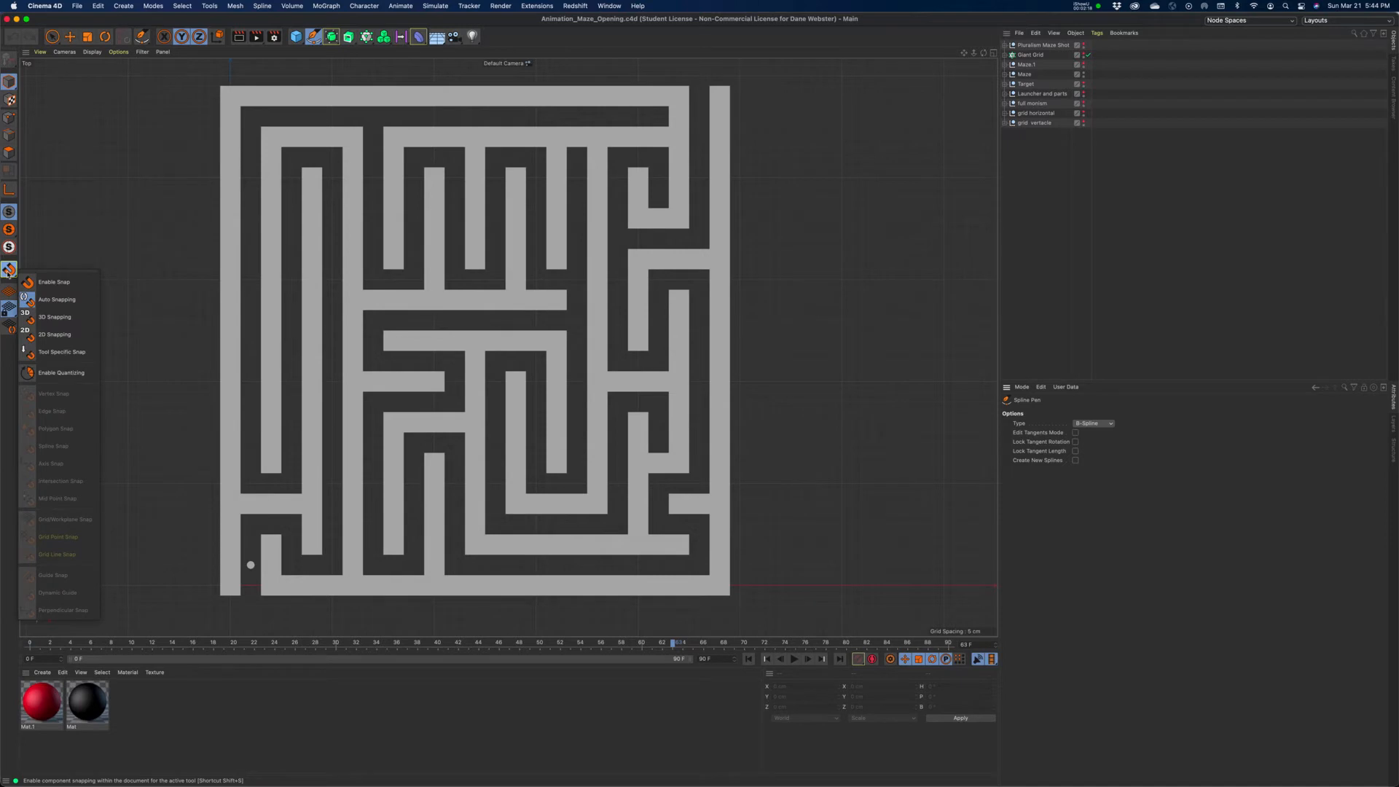
{"action": "left_click", "coordinate": [65, 285]}
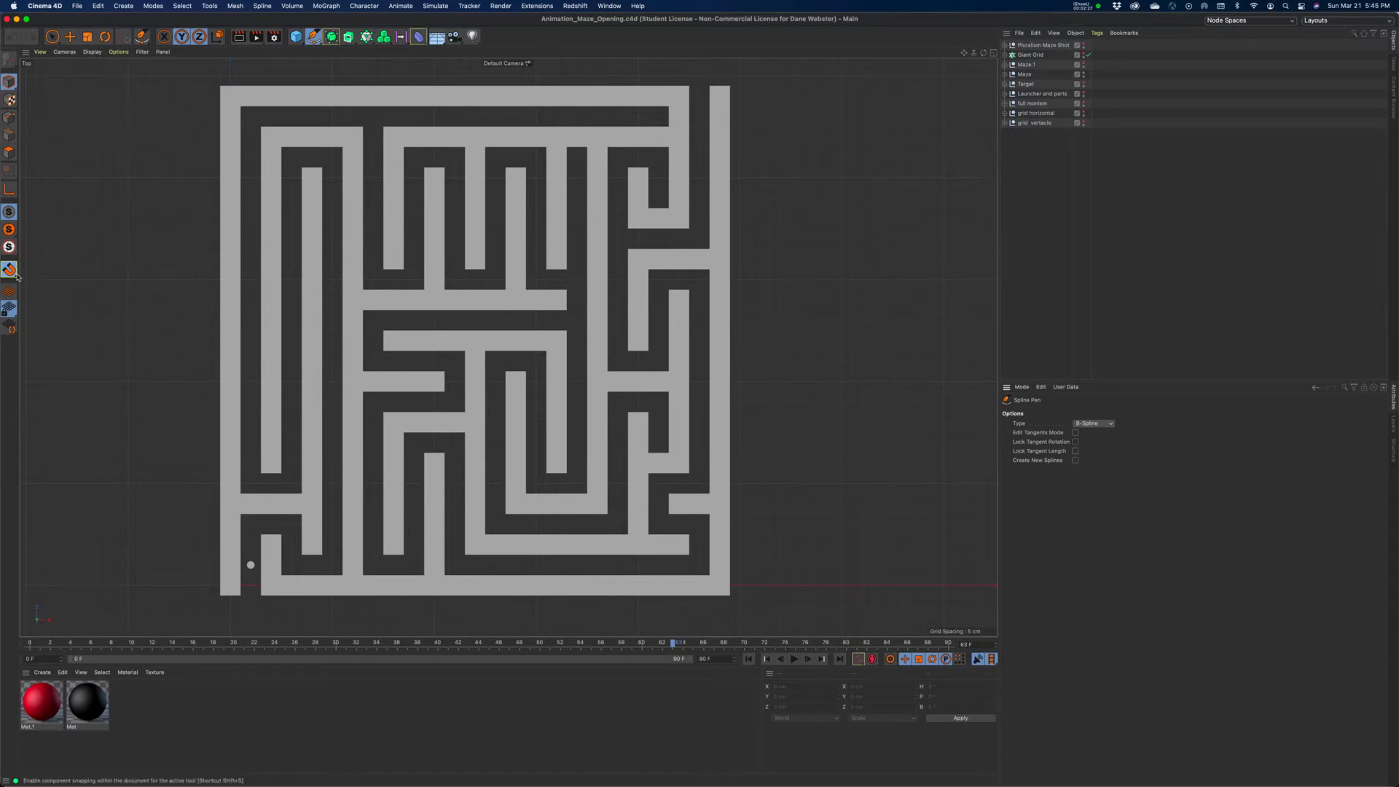
{"action": "left_click", "coordinate": [10, 271]}
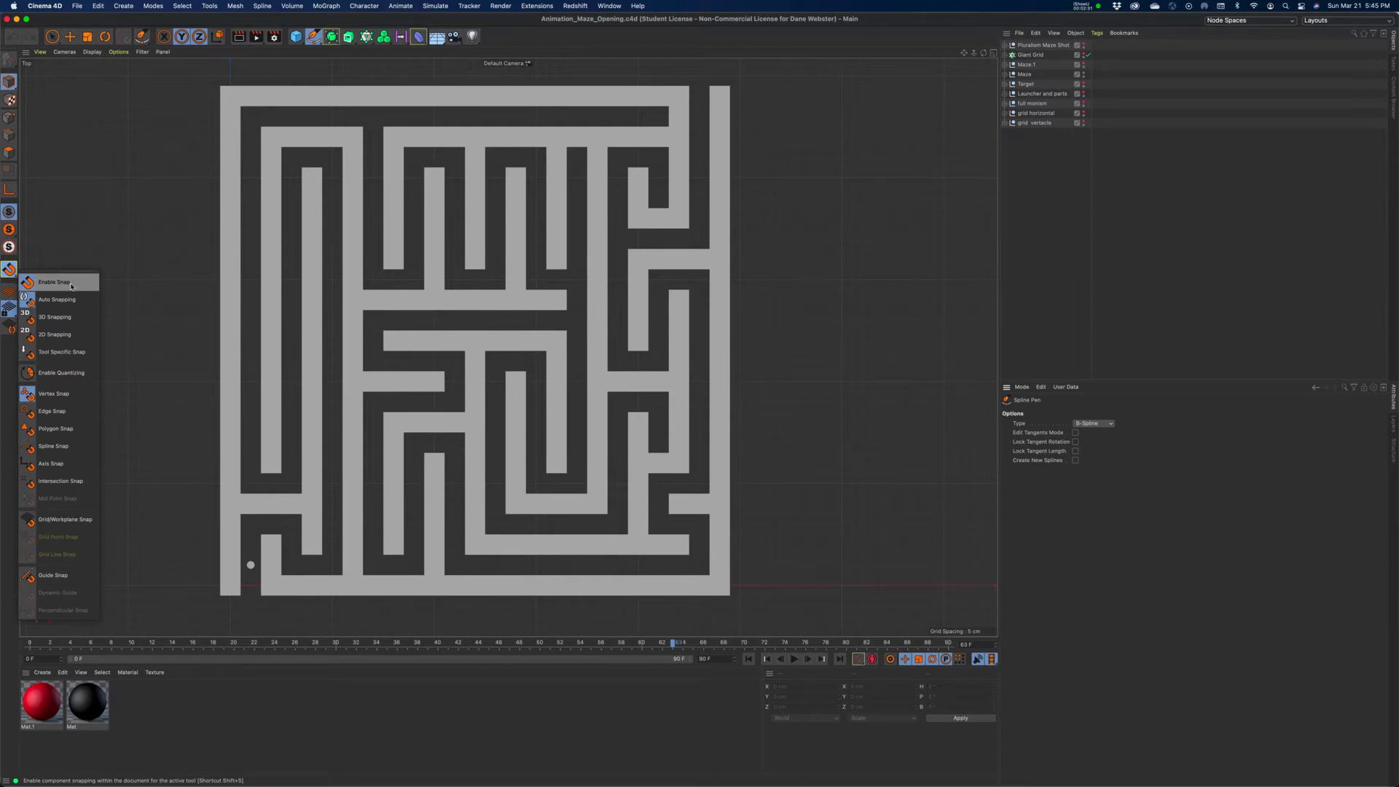
{"action": "left_click", "coordinate": [72, 519]}
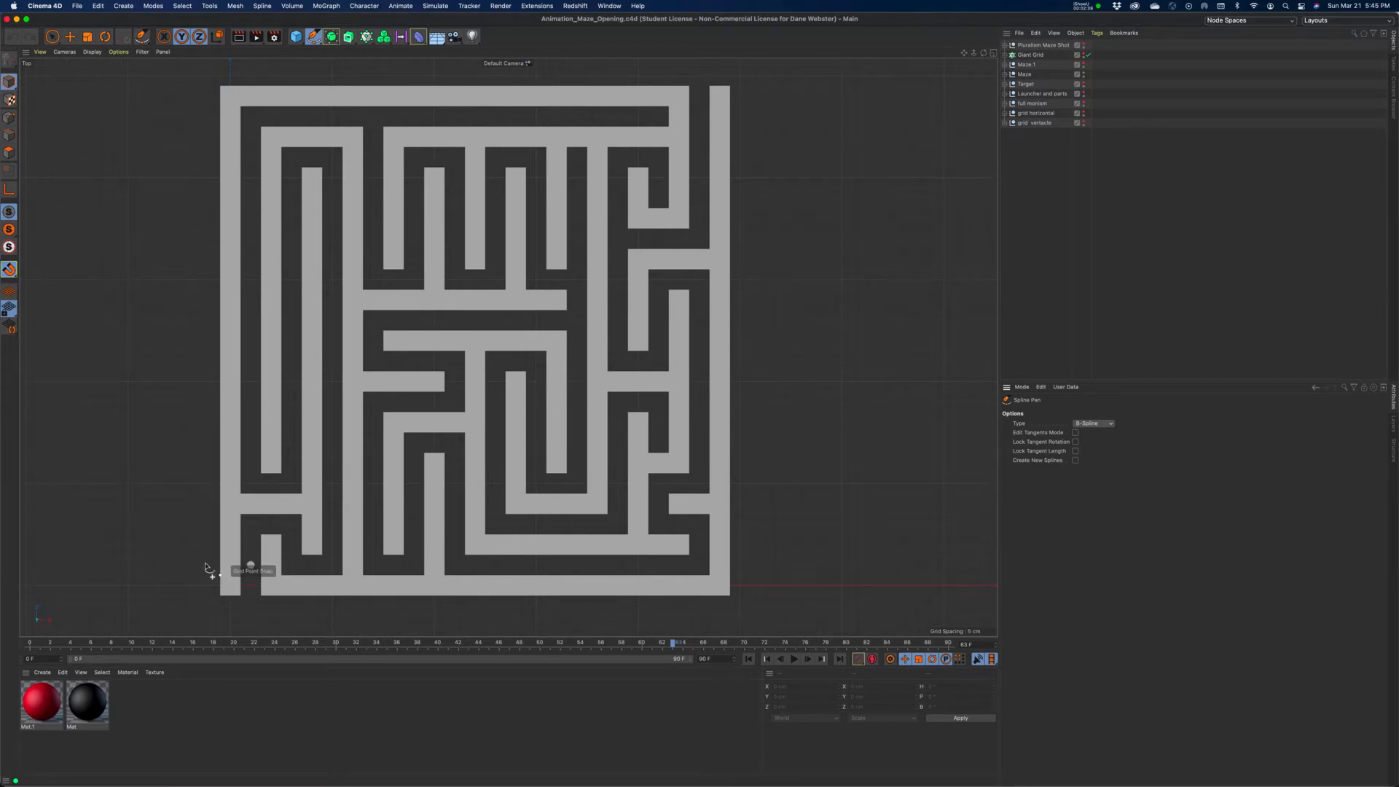
Draw the spline path from the ball at the maze entrance over the first short wall and down to the next corridor's lower end.
{"action": "left_click", "coordinate": [251, 566]}
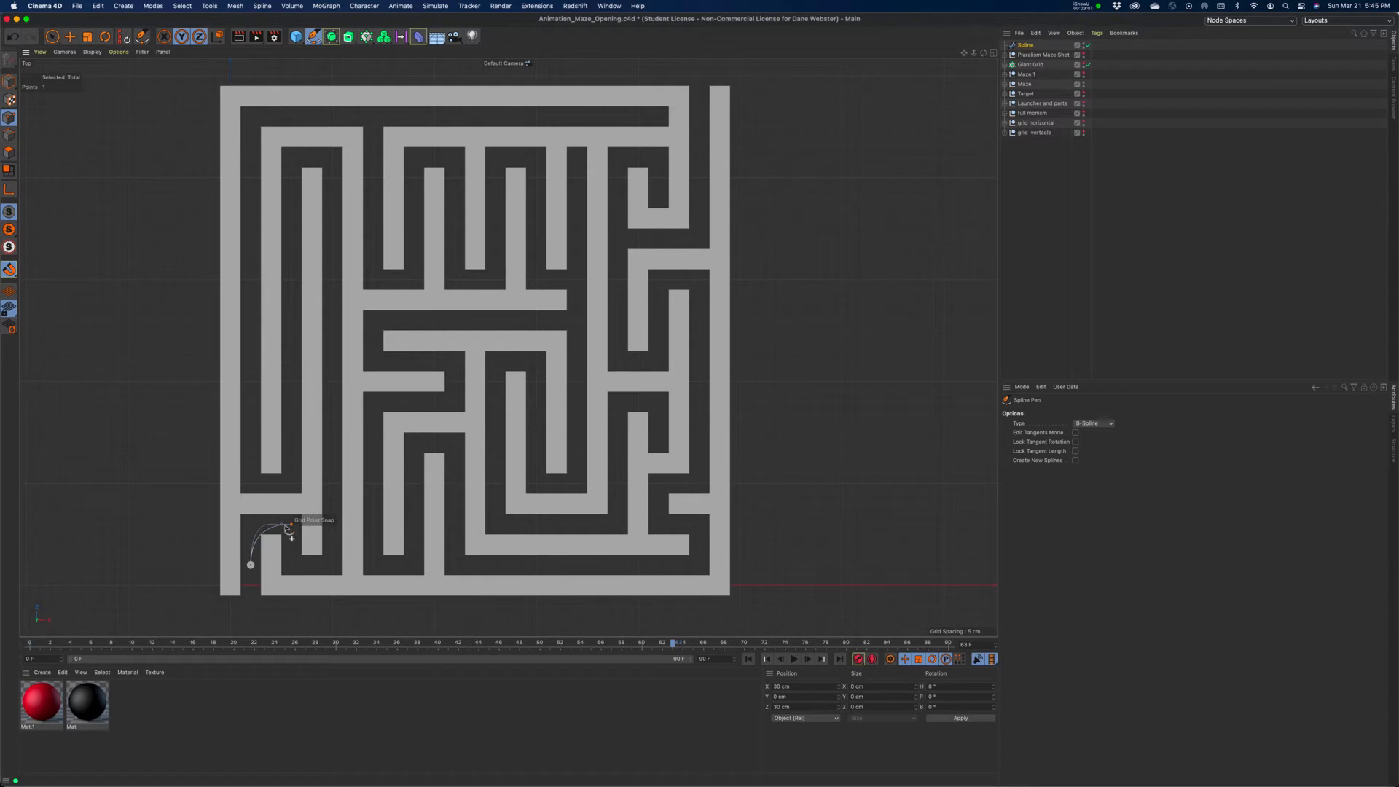
{"action": "left_click", "coordinate": [252, 537]}
{"action": "left_click", "coordinate": [250, 525]}
{"action": "left_click", "coordinate": [262, 525]}
{"action": "scroll", "coordinate": [295, 527], "scroll_direction": "left", "scroll_amount": 1}
{"action": "scroll", "coordinate": [295, 527], "scroll_direction": "right", "scroll_amount": 1}
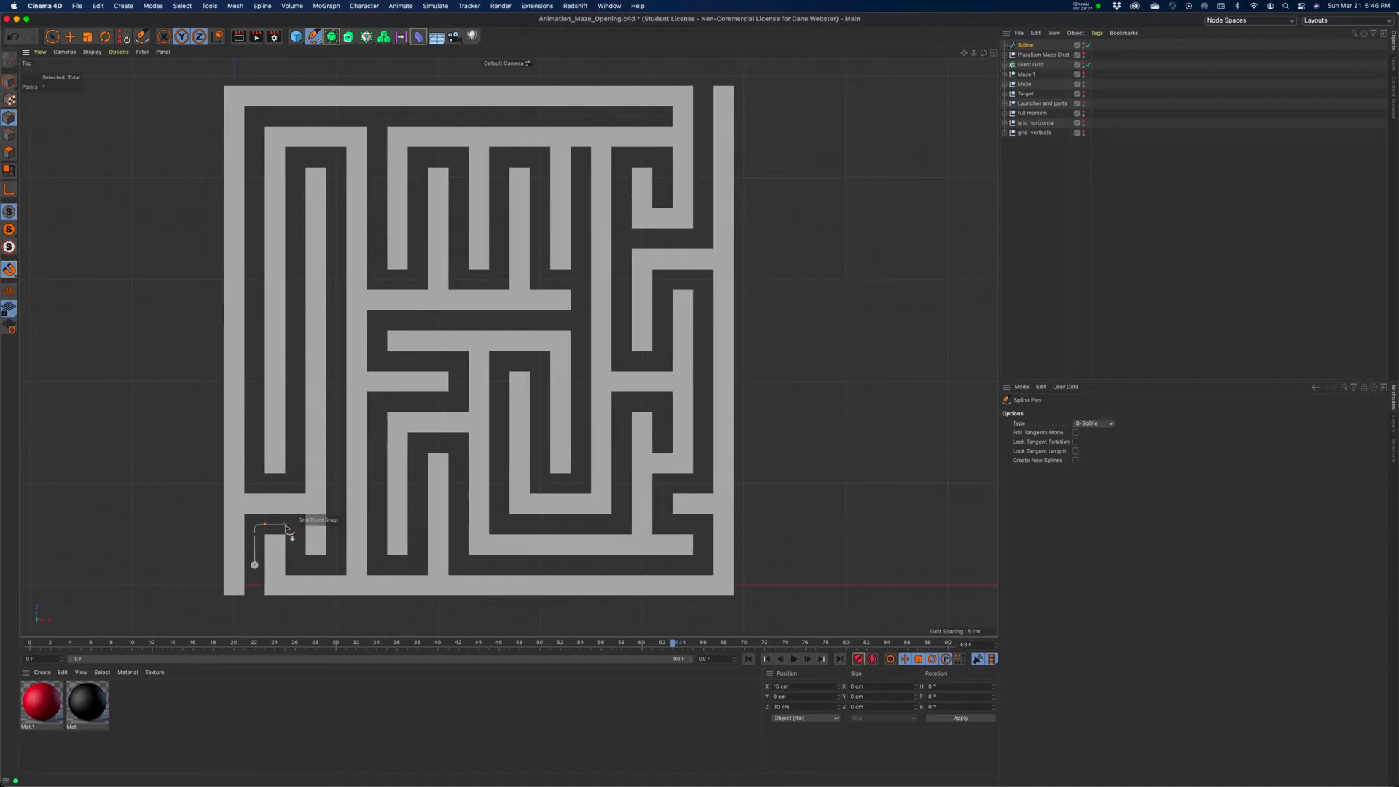
{"action": "left_click", "coordinate": [285, 525]}
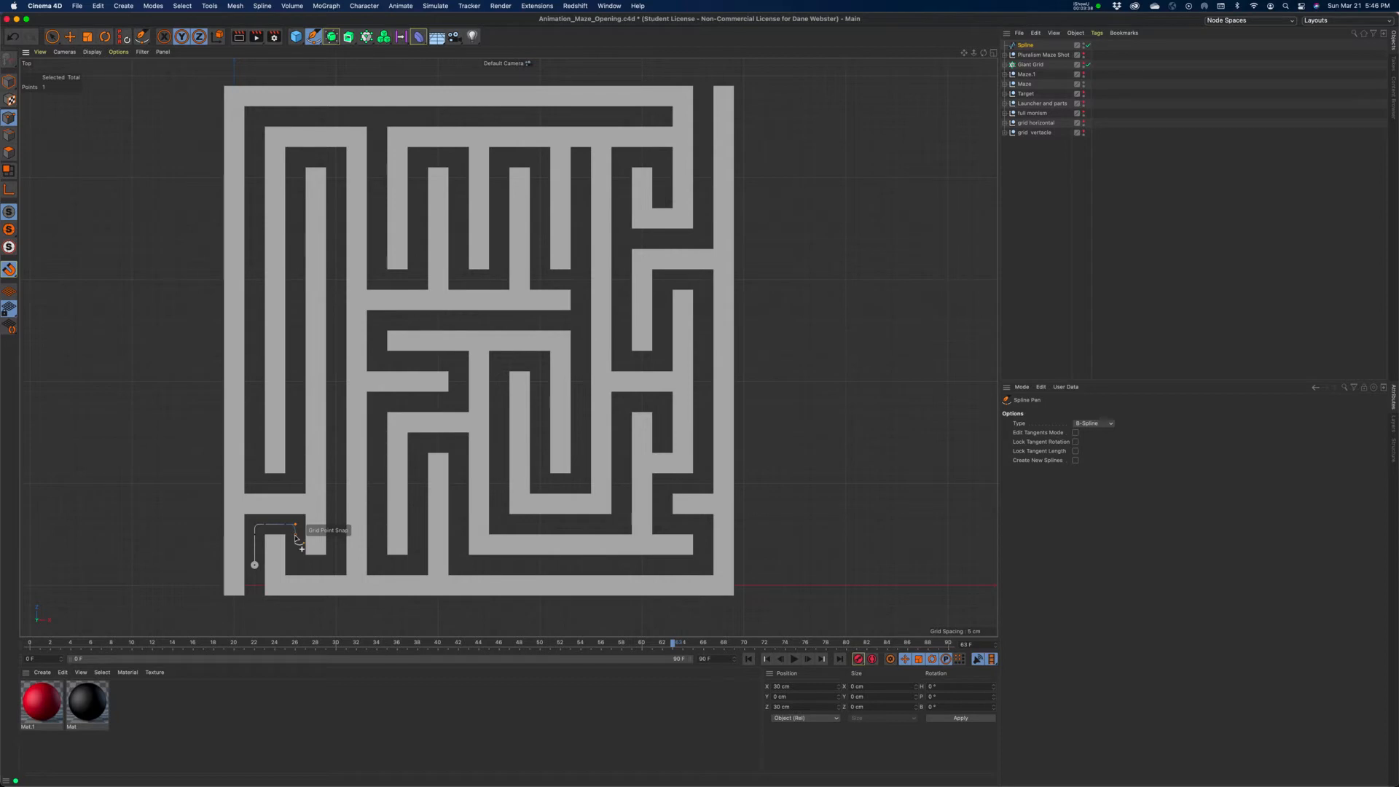
{"action": "left_click", "coordinate": [295, 535]}
{"action": "left_click", "coordinate": [295, 565]}
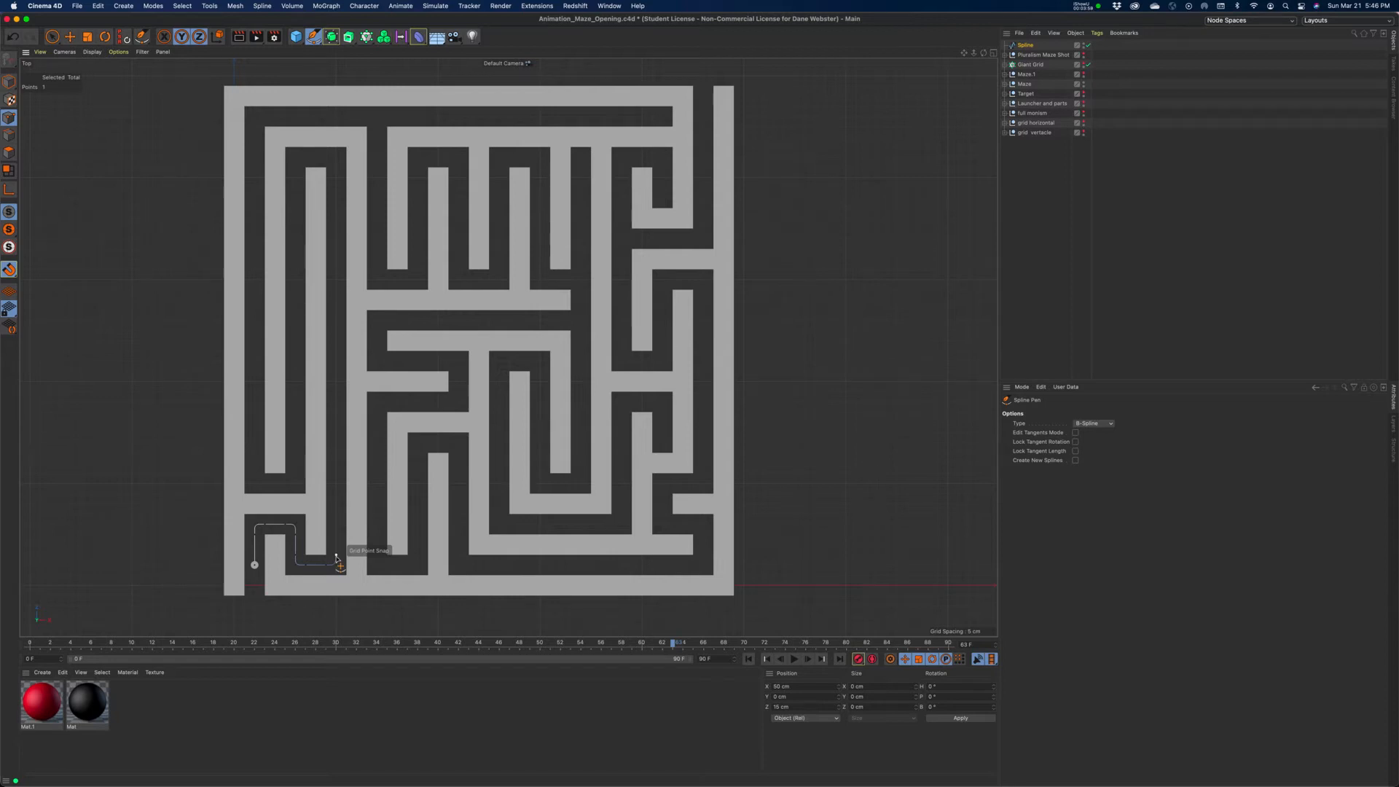
Continue the path up the long corridor, around the tall wall's upper end and down its other side to the corridor's lower end.
{"action": "left_click", "coordinate": [335, 557]}
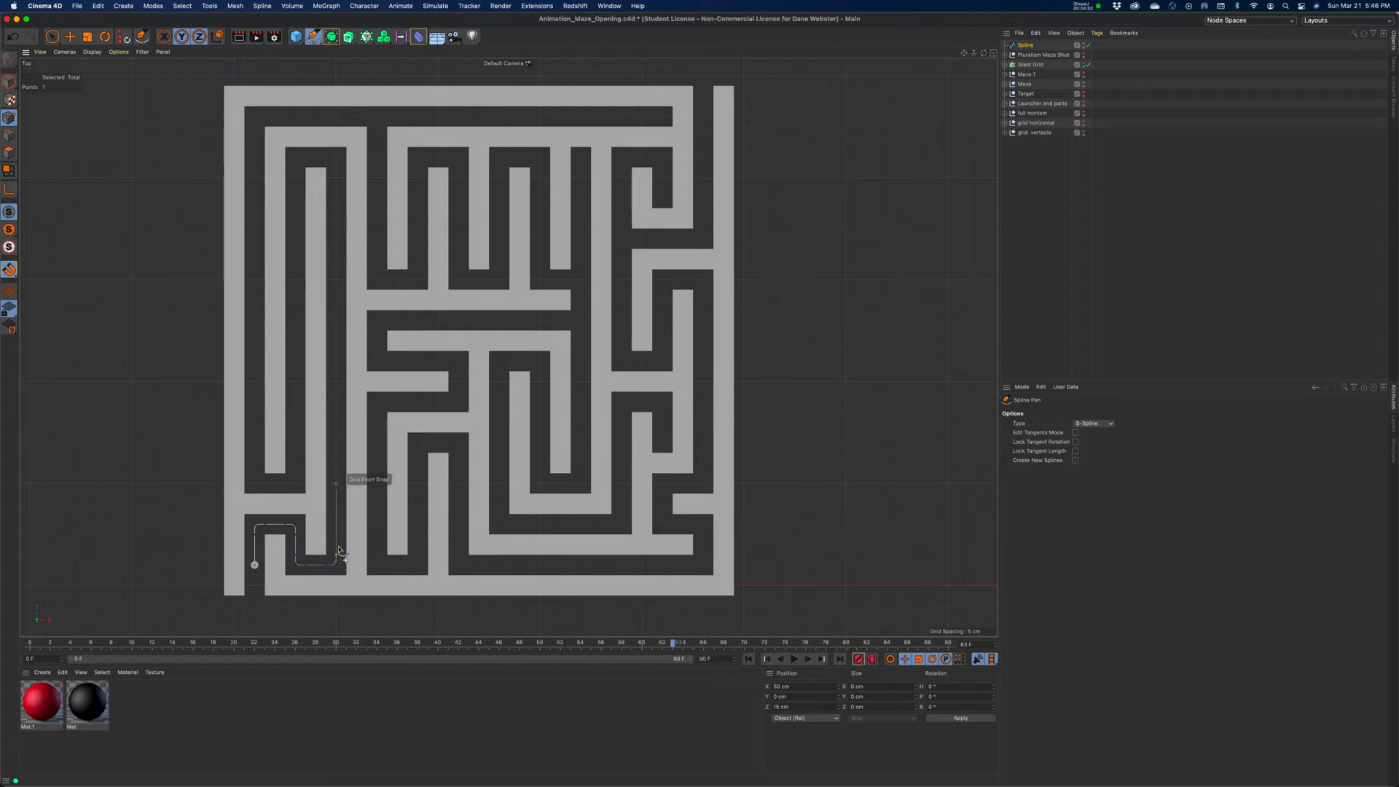
{"action": "left_click", "coordinate": [336, 381]}
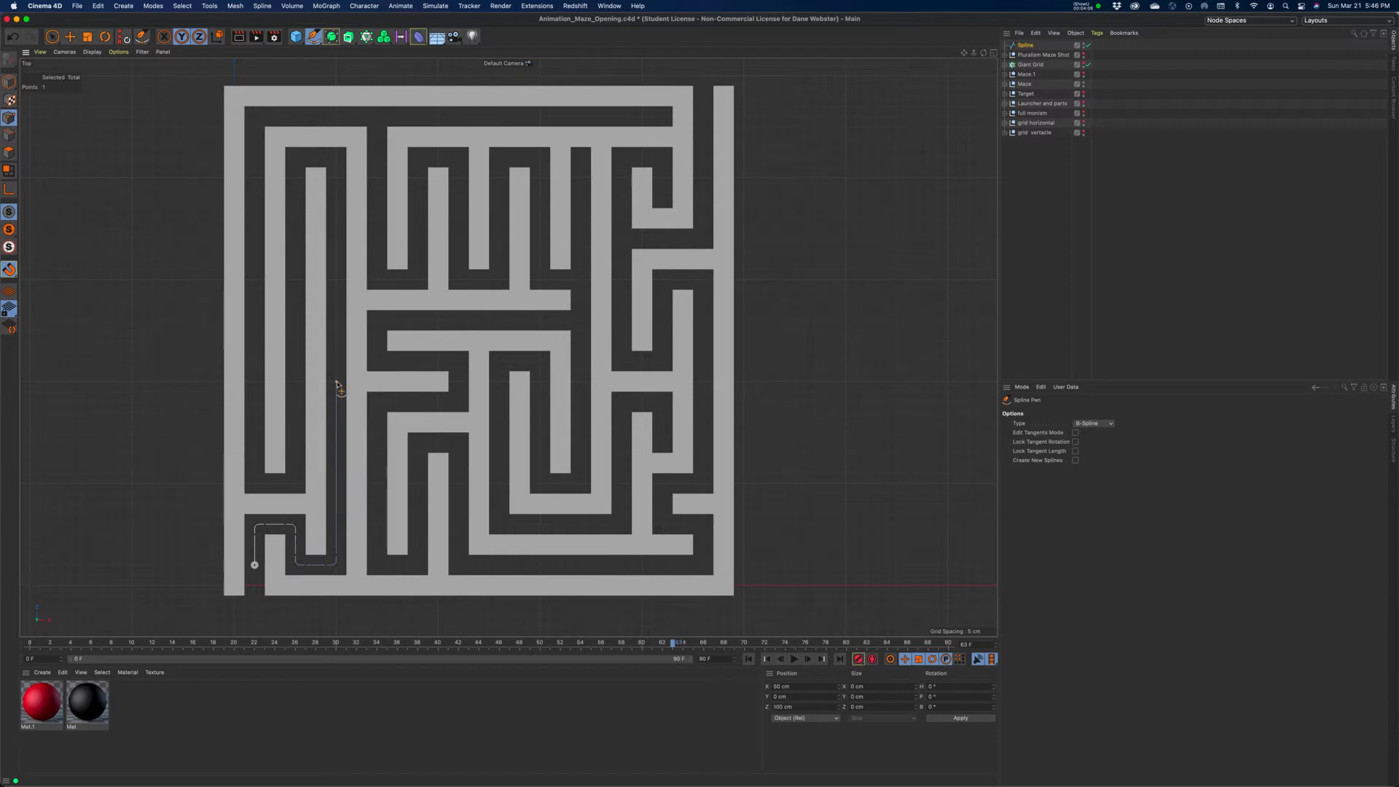
{"action": "left_click", "coordinate": [336, 280]}
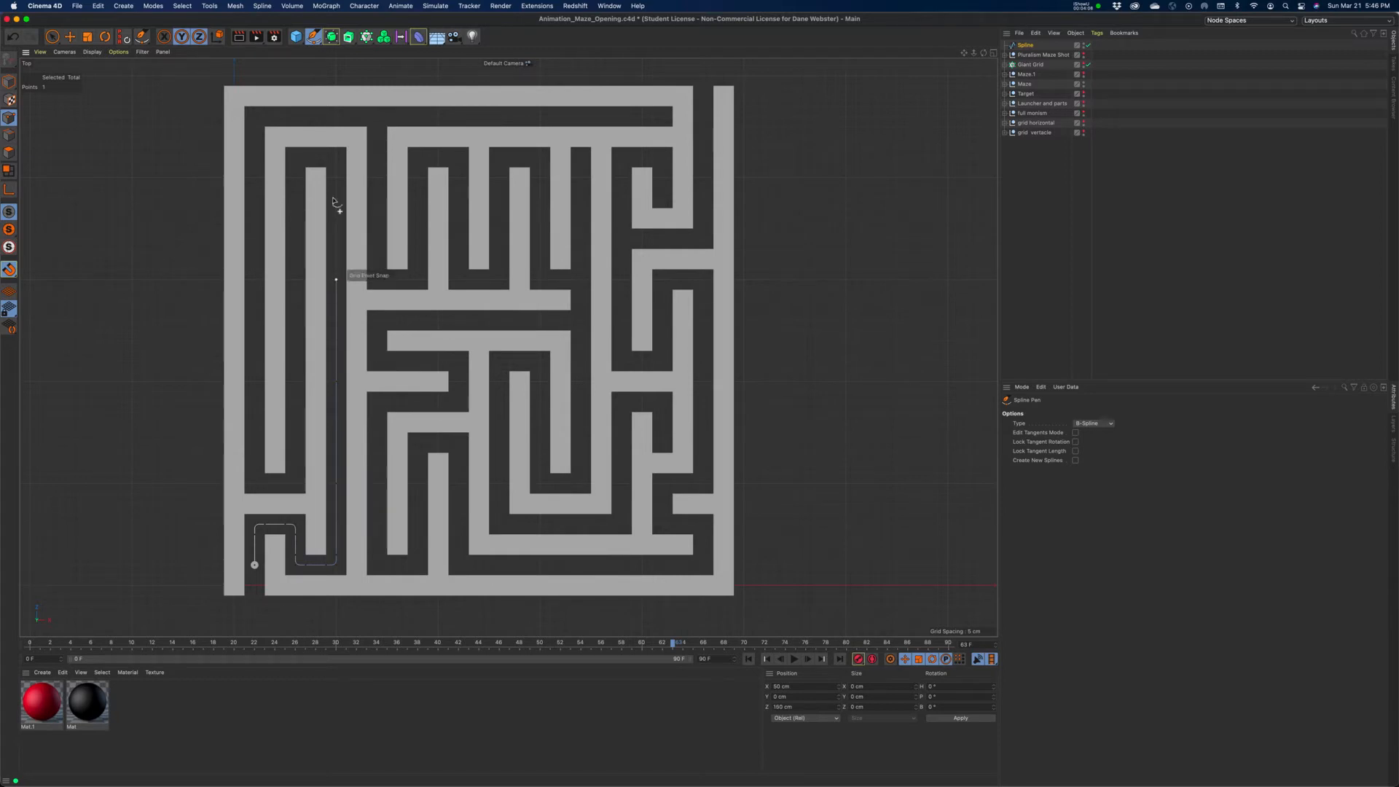
{"action": "left_click", "coordinate": [327, 157]}
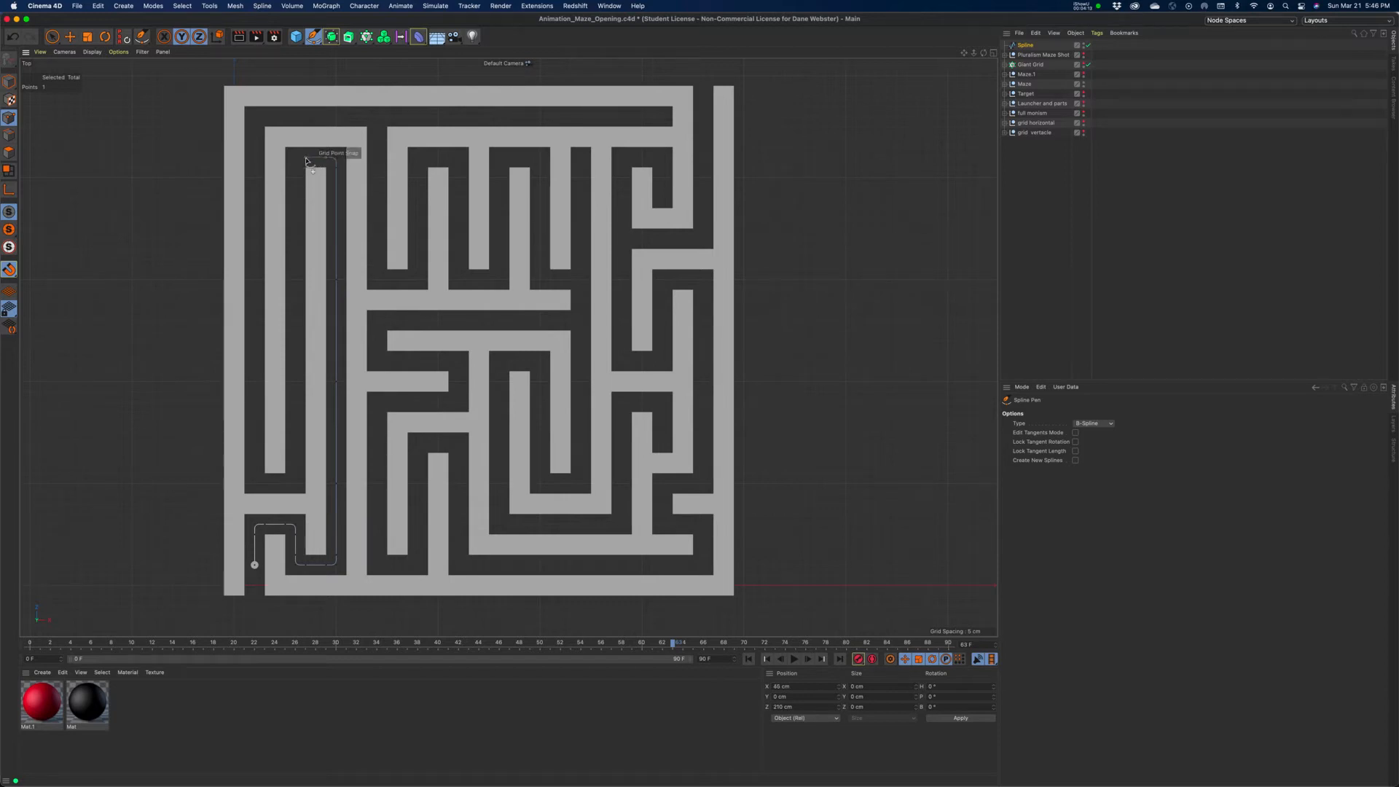
{"action": "left_click", "coordinate": [295, 167]}
{"action": "left_click", "coordinate": [296, 279]}
{"action": "left_click", "coordinate": [296, 382]}
{"action": "left_click", "coordinate": [295, 483]}
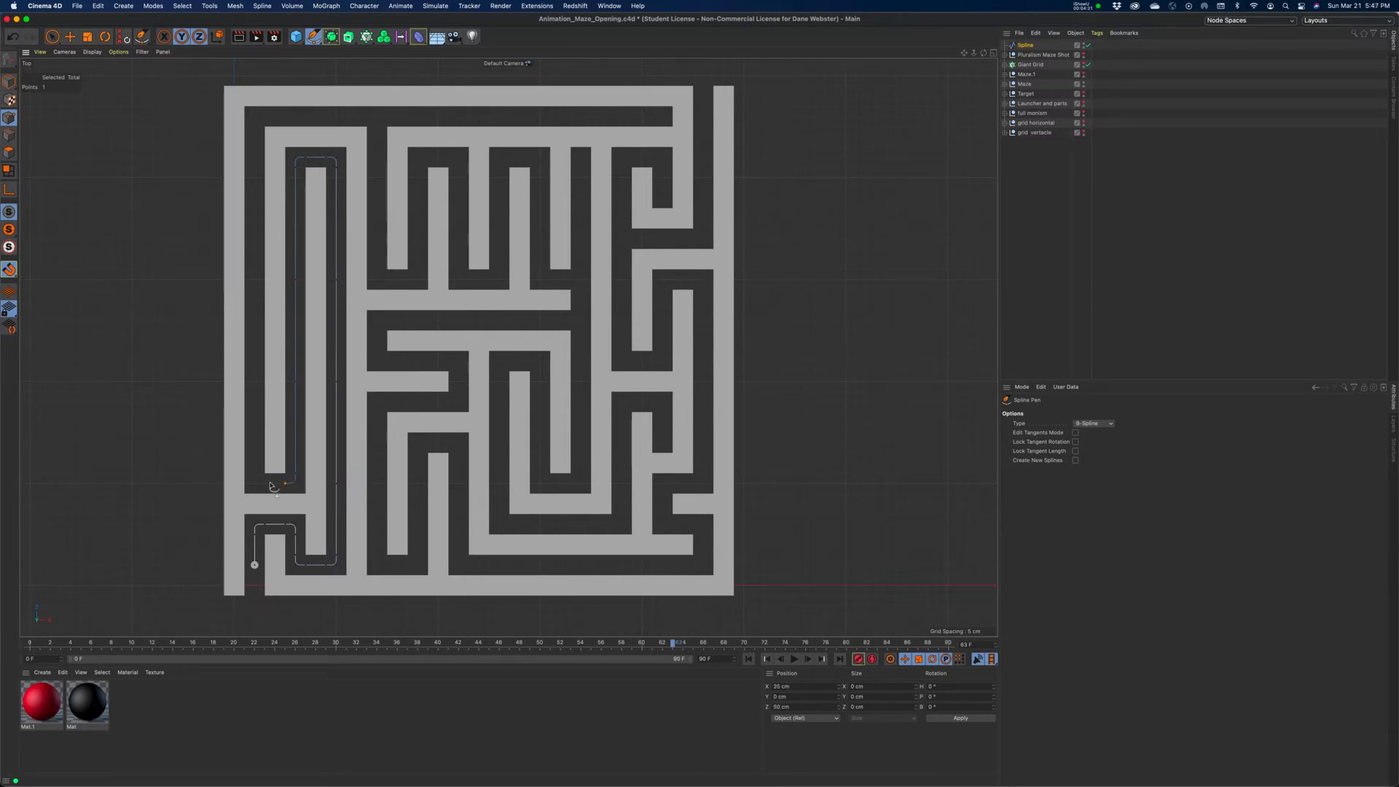
Lead the path around the next wall's lower end and up the outer corridor to Z 150 cm, then finish the spline.
{"action": "left_click", "coordinate": [263, 485]}
{"action": "left_click", "coordinate": [255, 475]}
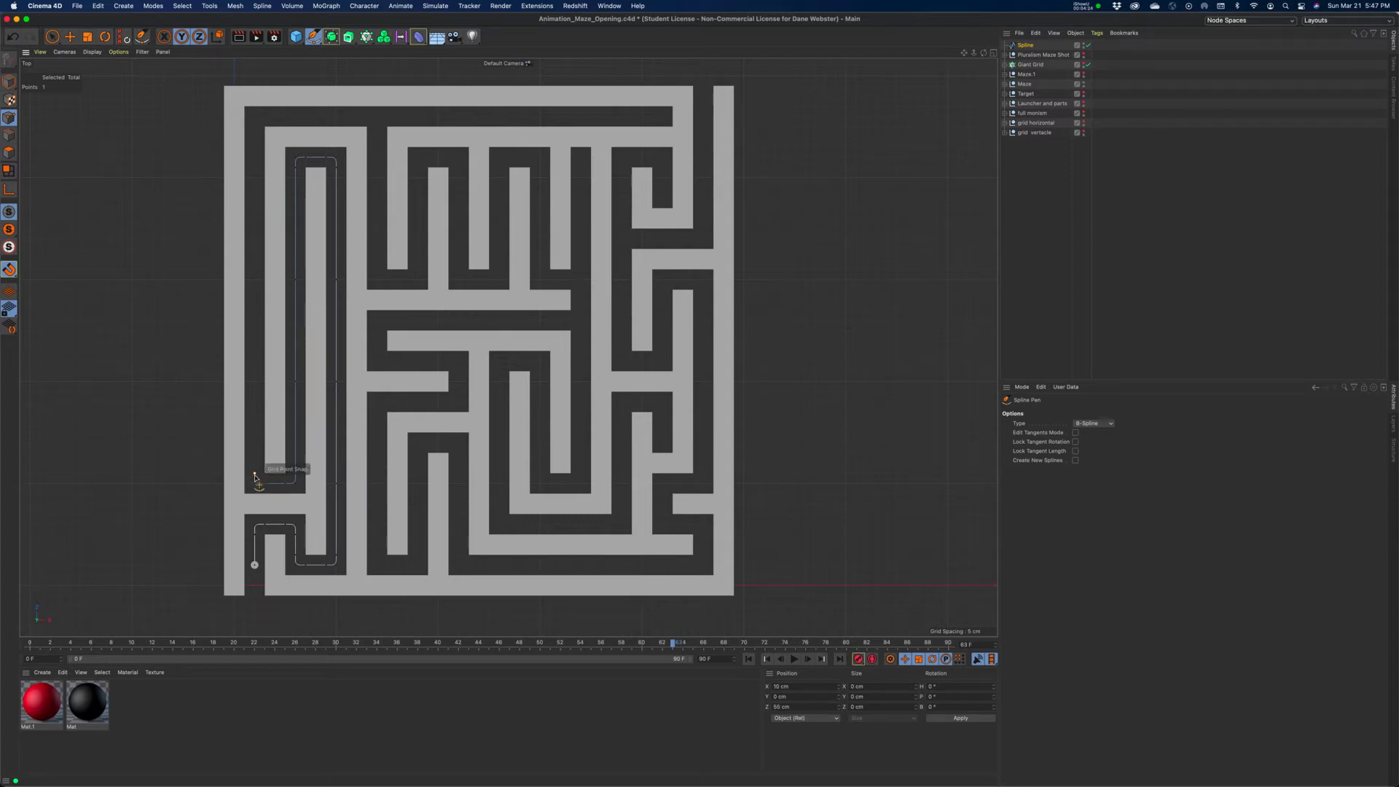
{"action": "left_click", "coordinate": [255, 381]}
{"action": "left_click", "coordinate": [255, 284]}
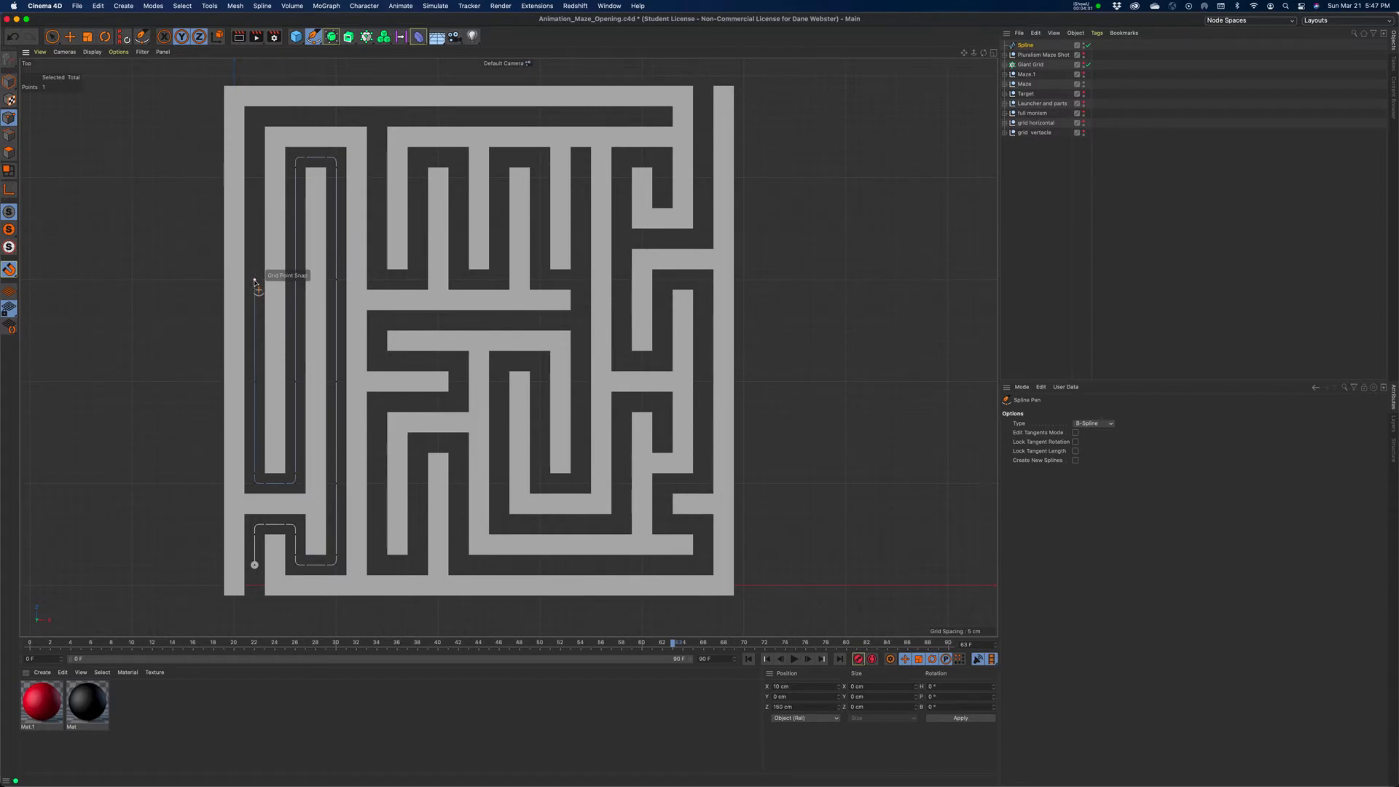
{"action": "key", "text": "Return"}
{"action": "left_click", "coordinate": [70, 37]}
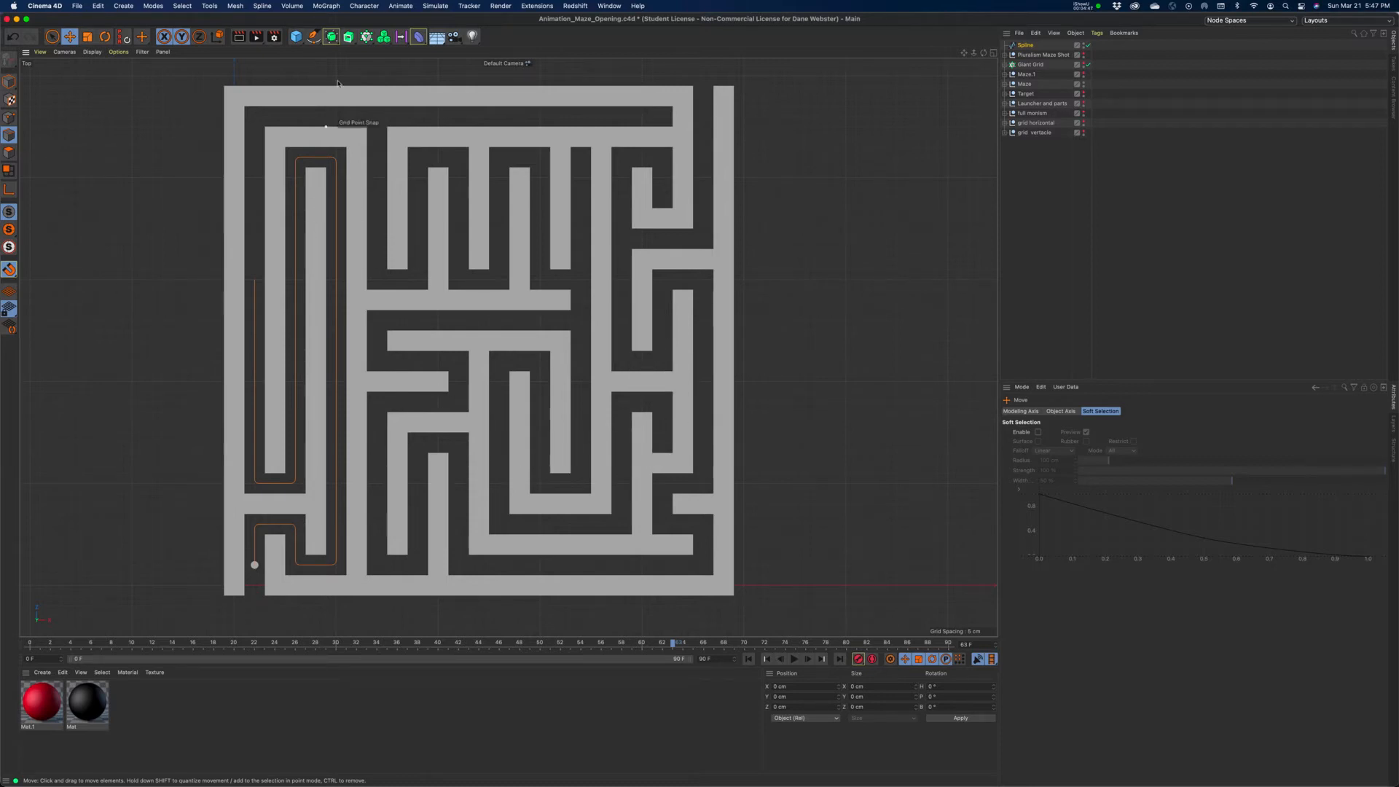
Add a sphere primitive with 36 segments.
{"action": "left_click", "coordinate": [296, 36]}
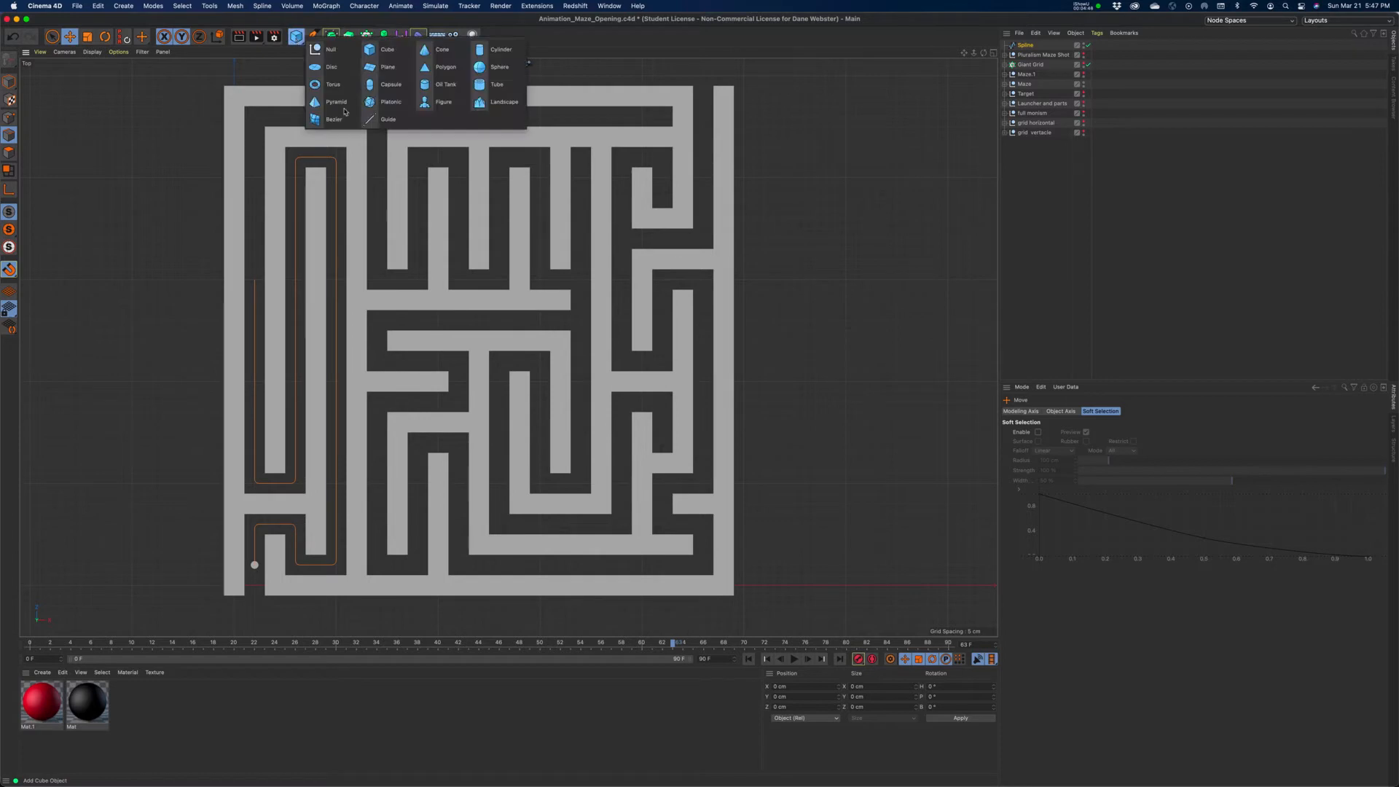
{"action": "left_click", "coordinate": [499, 68]}
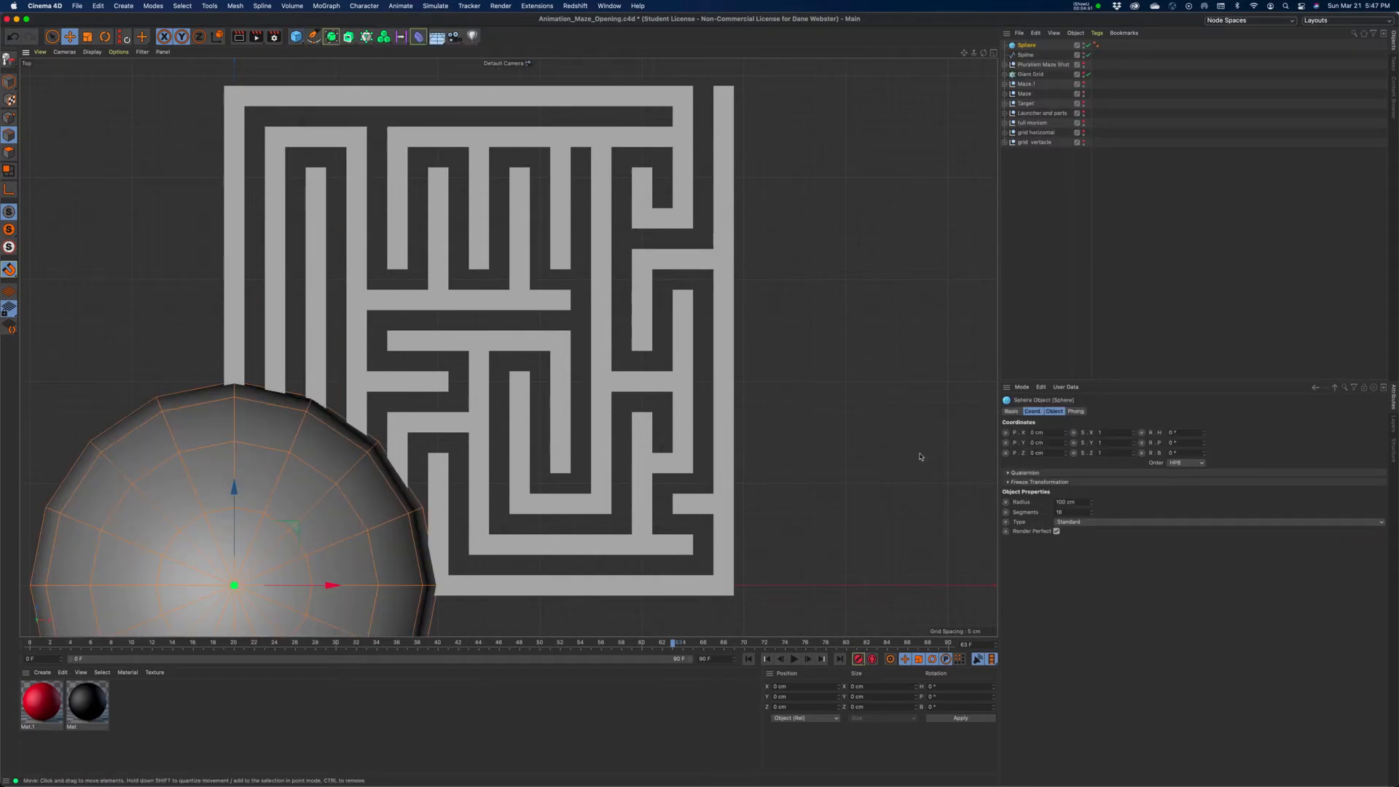
{"action": "left_click_drag", "start_coordinate": [1082, 513], "coordinate": [1006, 503]}
{"action": "type", "text": "36"}
{"action": "key", "text": "Return"}
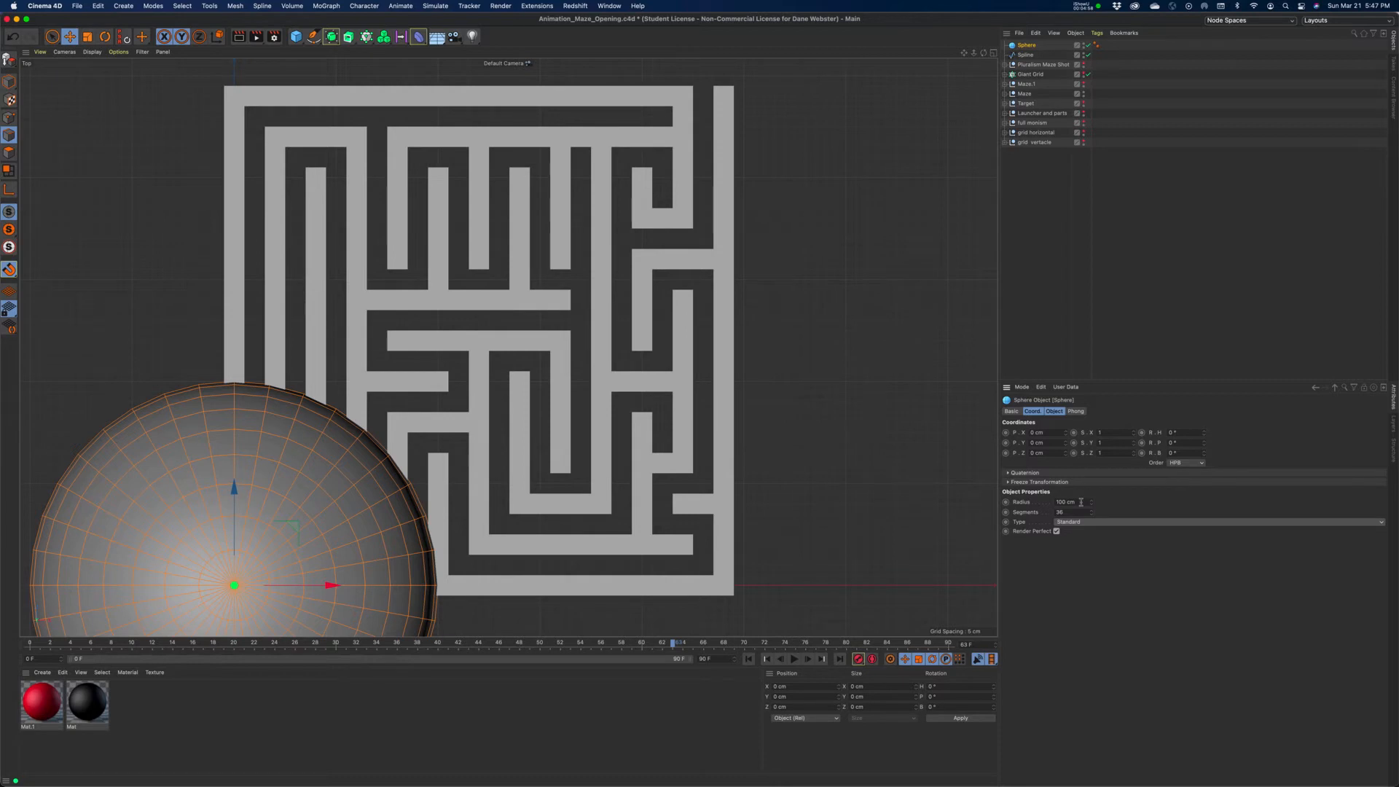
Set the sphere's radius to 2 cm and move it along the X axis to 10 cm.
{"action": "left_click_drag", "start_coordinate": [1081, 502], "coordinate": [1027, 501]}
{"action": "type", "text": "2"}
{"action": "key", "text": "Tab"}
{"action": "left_click_drag", "start_coordinate": [329, 584], "coordinate": [346, 585]}
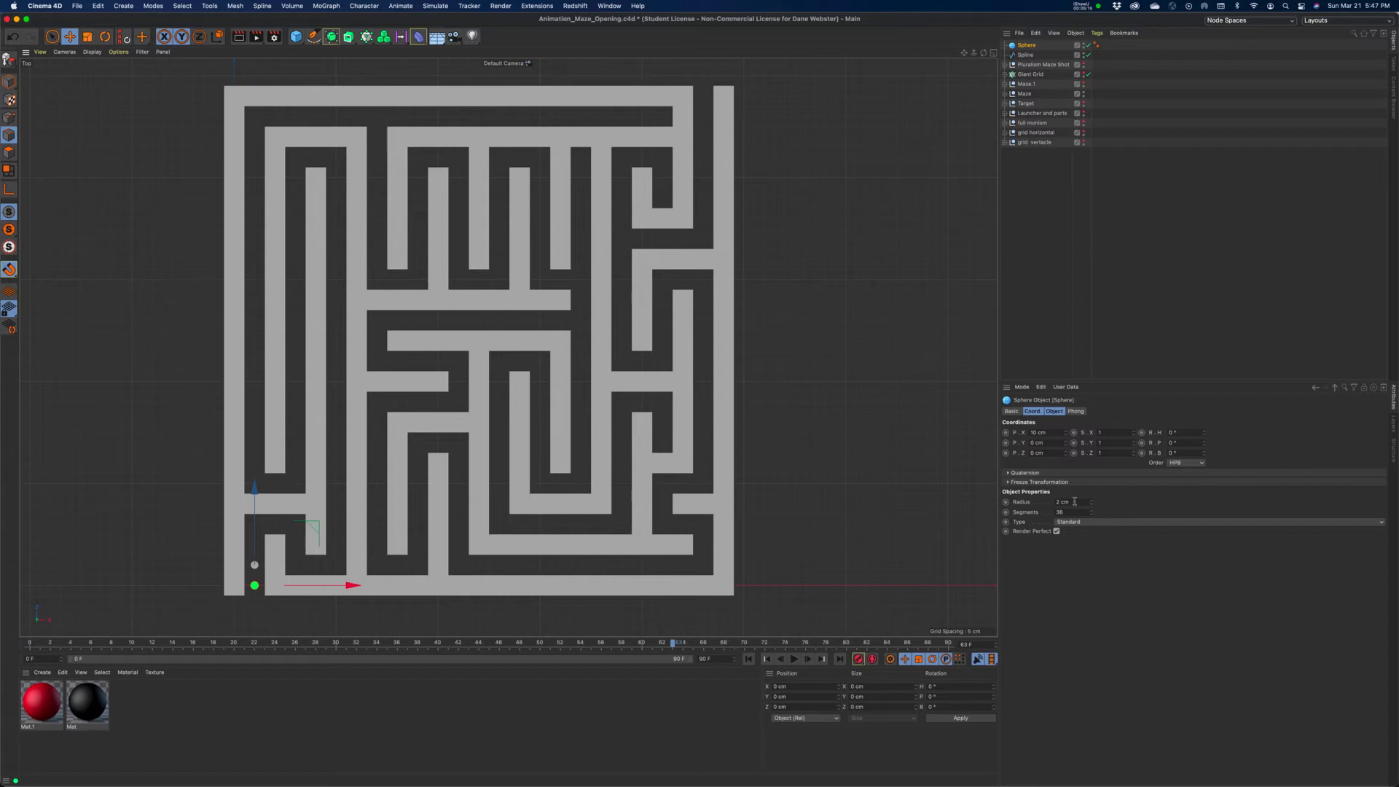
Set the sphere's radius to 4 cm and its X position to 0 cm.
{"action": "left_click_drag", "start_coordinate": [1074, 501], "coordinate": [1035, 503]}
{"action": "type", "text": "4"}
{"action": "key", "text": "Return"}
{"action": "left_click_drag", "start_coordinate": [1054, 432], "coordinate": [992, 435]}
{"action": "type", "text": "0"}
{"action": "key", "text": "Tab"}
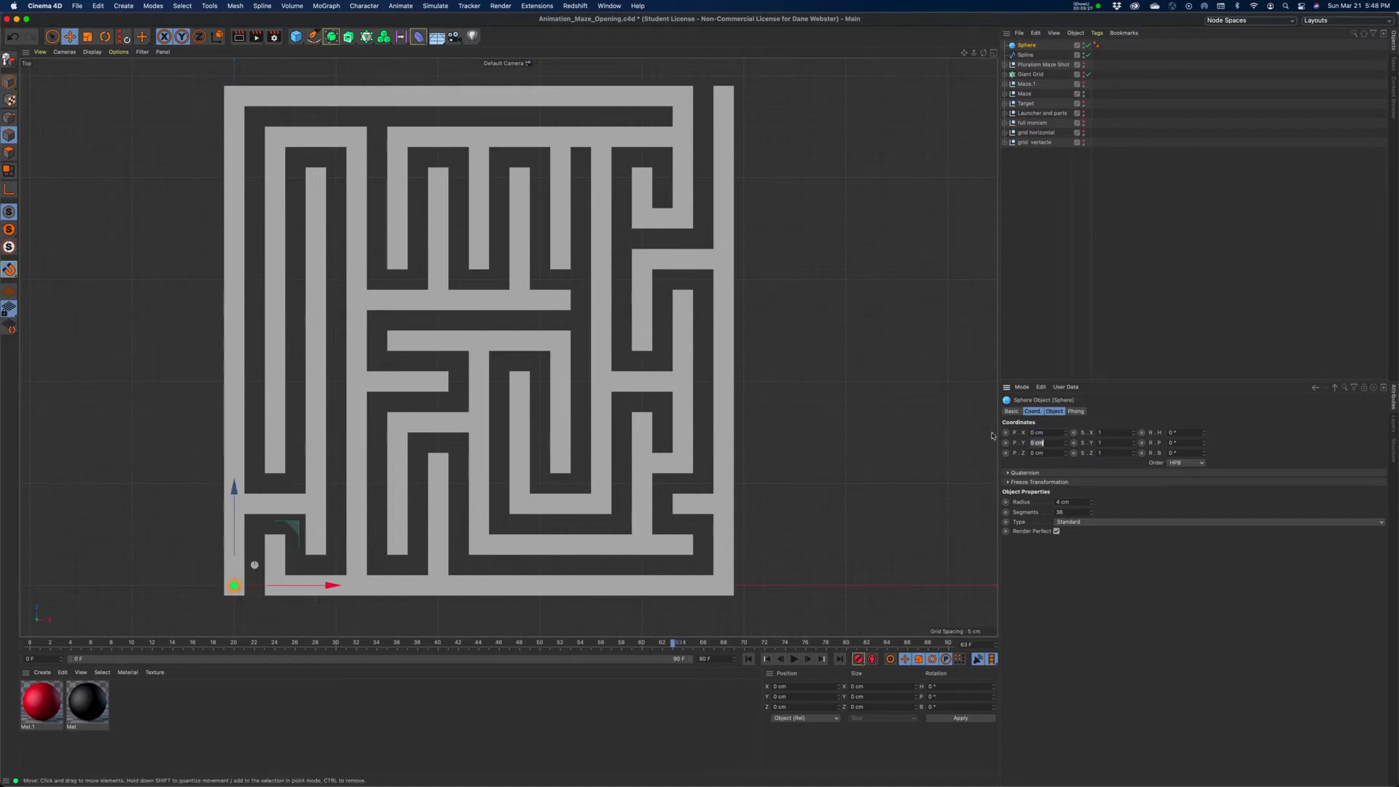
Place the Maze object directly below the Spline and group the leftover objects, from Pluralism Maze Shot to the vertical grid, under a new Null.
{"action": "left_click", "coordinate": [1084, 96]}
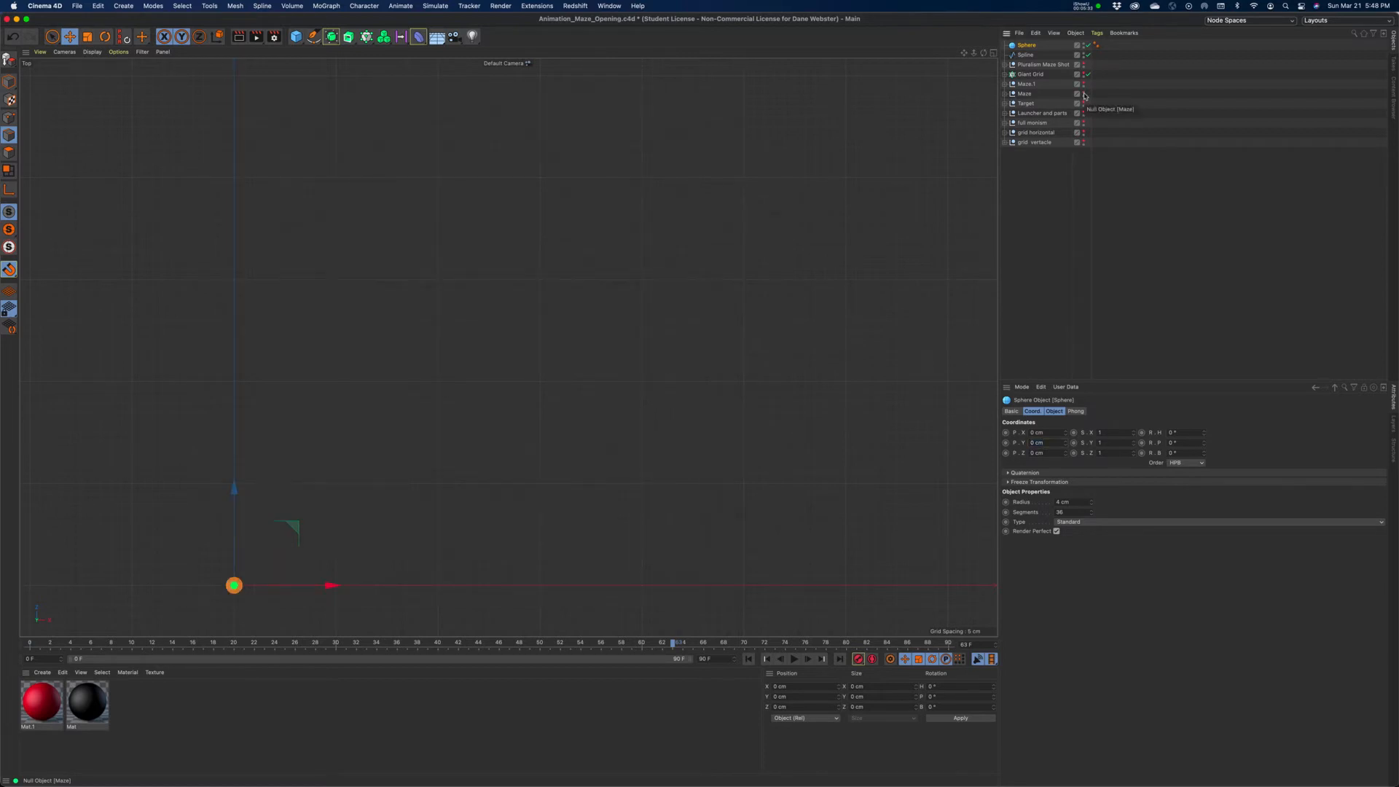
{"action": "left_click_drag", "start_coordinate": [1019, 96], "coordinate": [1027, 67]}
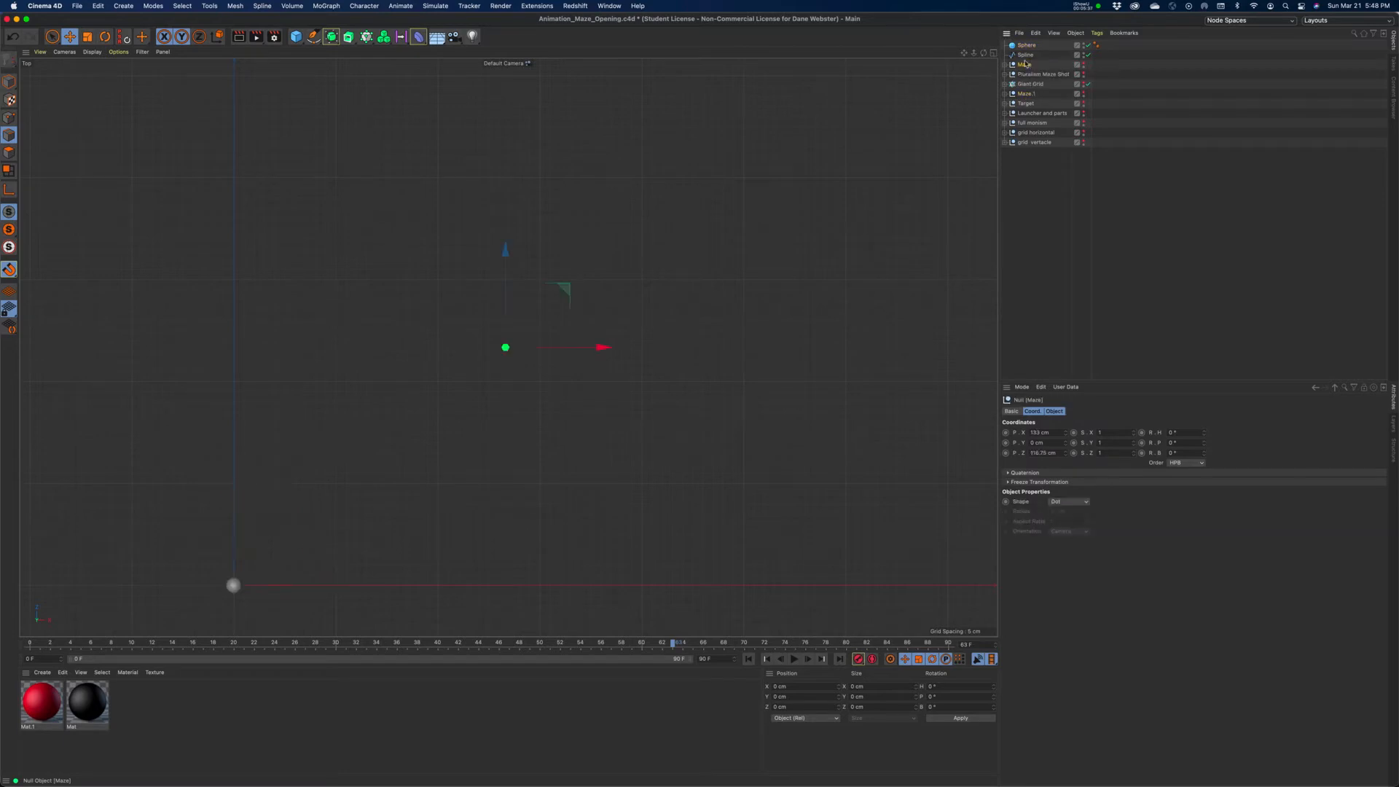
{"action": "left_click", "coordinate": [1022, 187]}
{"action": "left_click_drag", "start_coordinate": [296, 37], "coordinate": [324, 48]}
{"action": "left_click_drag", "start_coordinate": [1022, 45], "coordinate": [1024, 75]}
{"action": "left_click", "coordinate": [1033, 152]}
{"action": "left_click", "coordinate": [1029, 84], "text": "shift"}
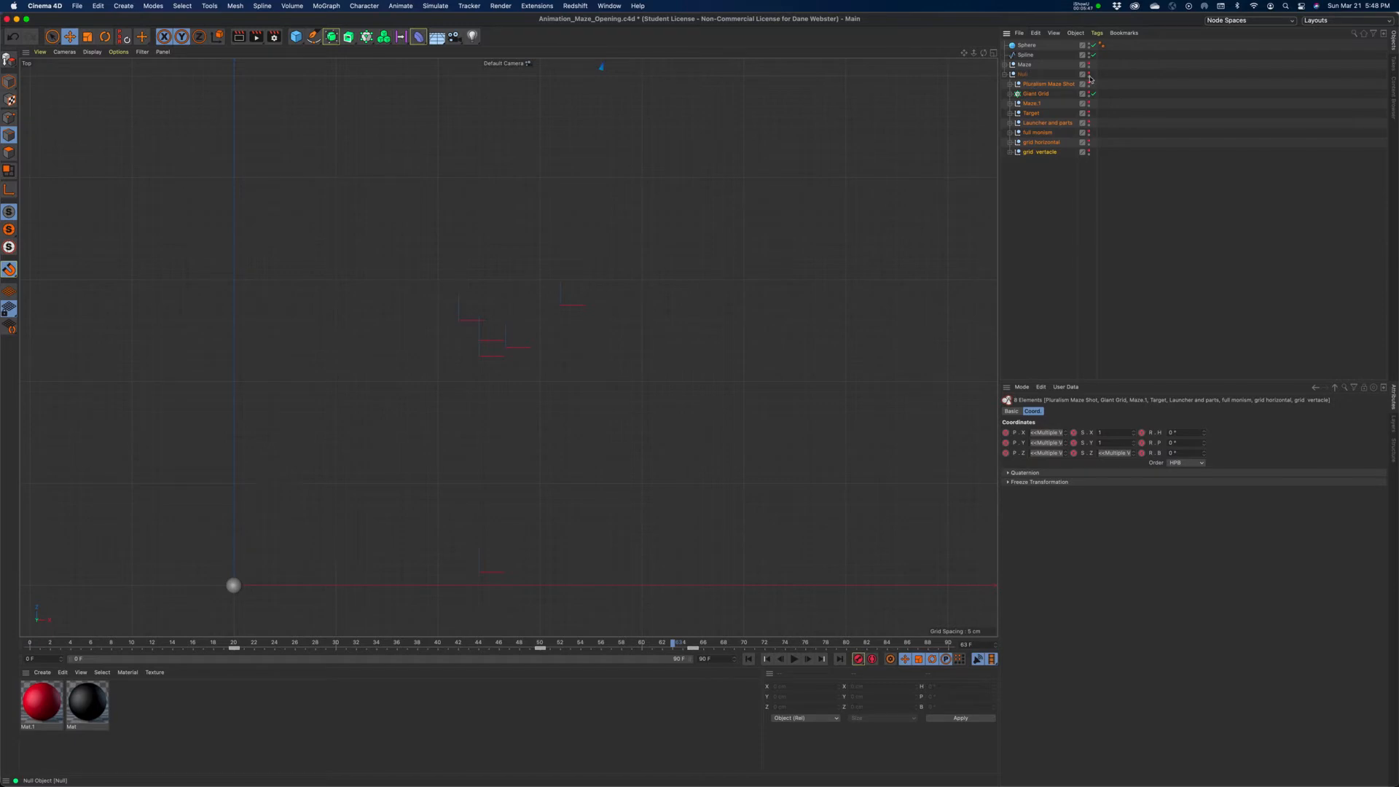
Show the Maze object and delete the Null together with the leftover objects grouped in it.
{"action": "left_click", "coordinate": [1090, 65]}
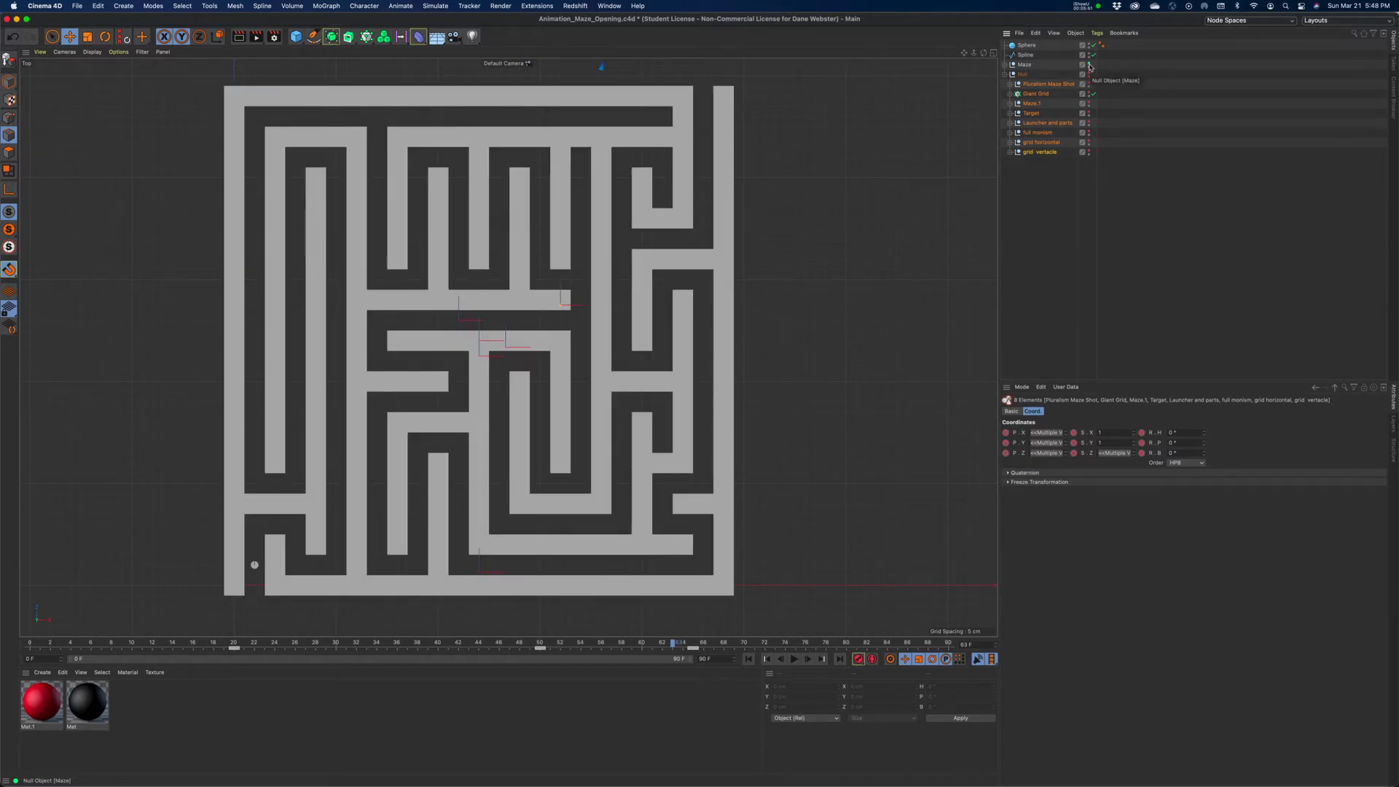
{"action": "left_click", "coordinate": [1005, 75]}
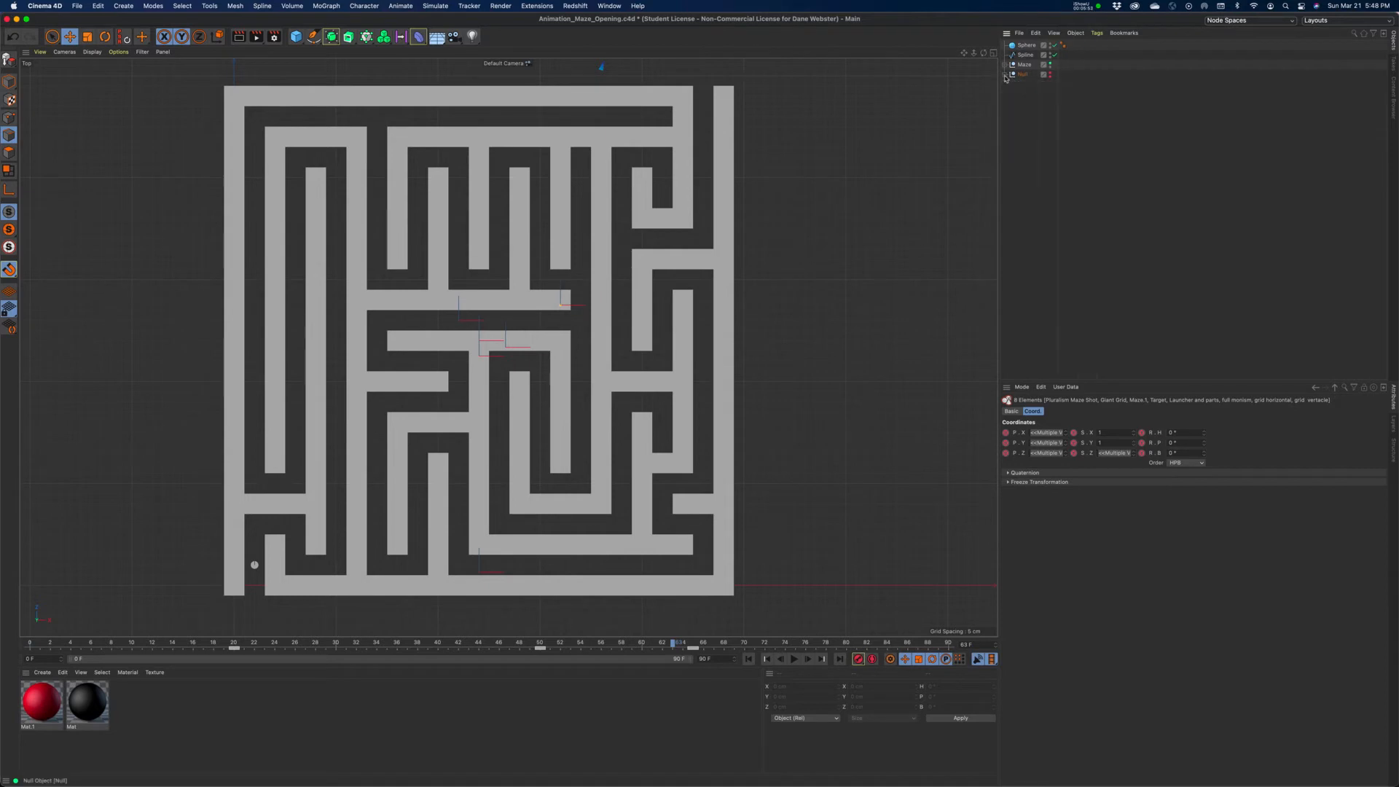
{"action": "key", "text": "Delete"}
{"action": "left_click", "coordinate": [1022, 77]}
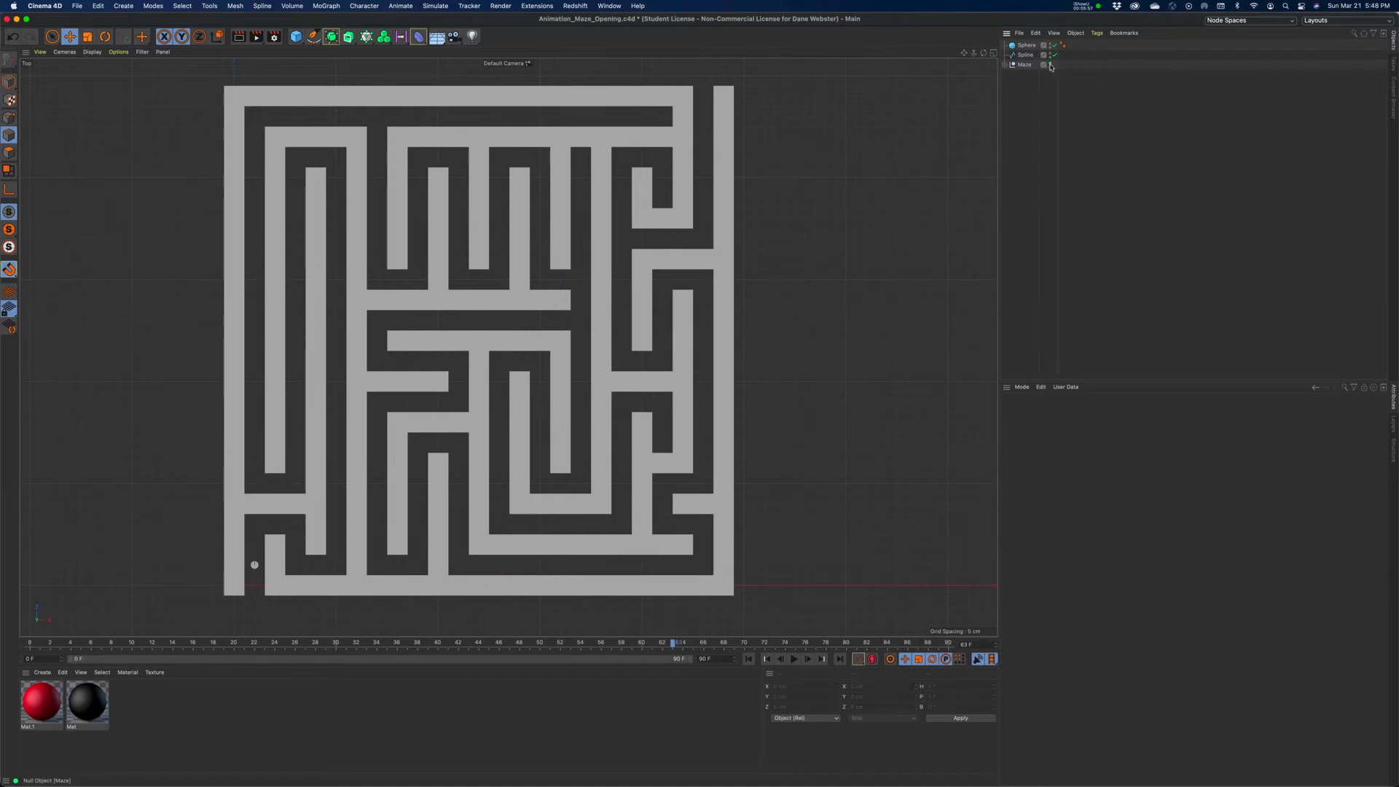
Select the path spline and hide the Maze object.
{"action": "left_click", "coordinate": [1026, 46]}
{"action": "left_click", "coordinate": [1025, 55]}
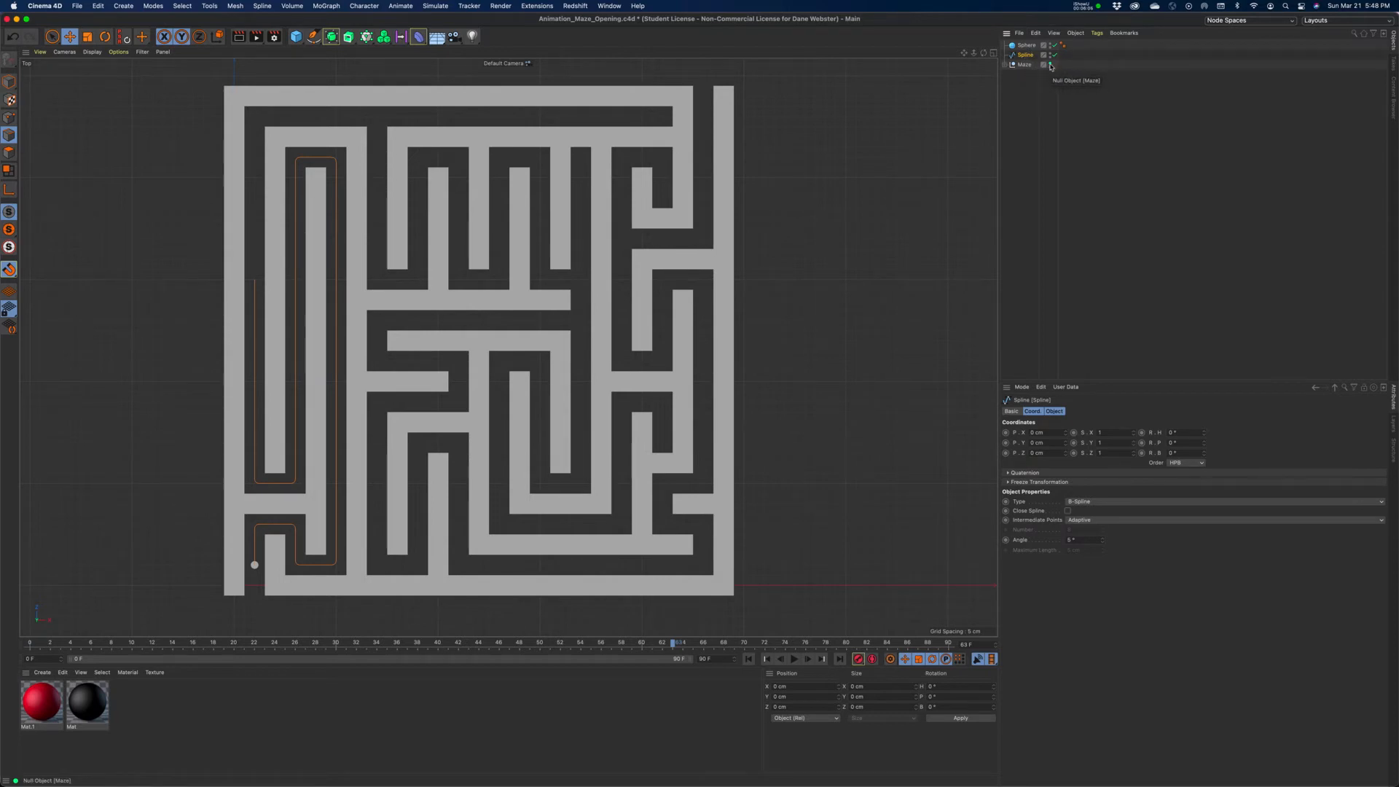
{"action": "left_click", "coordinate": [1050, 65]}
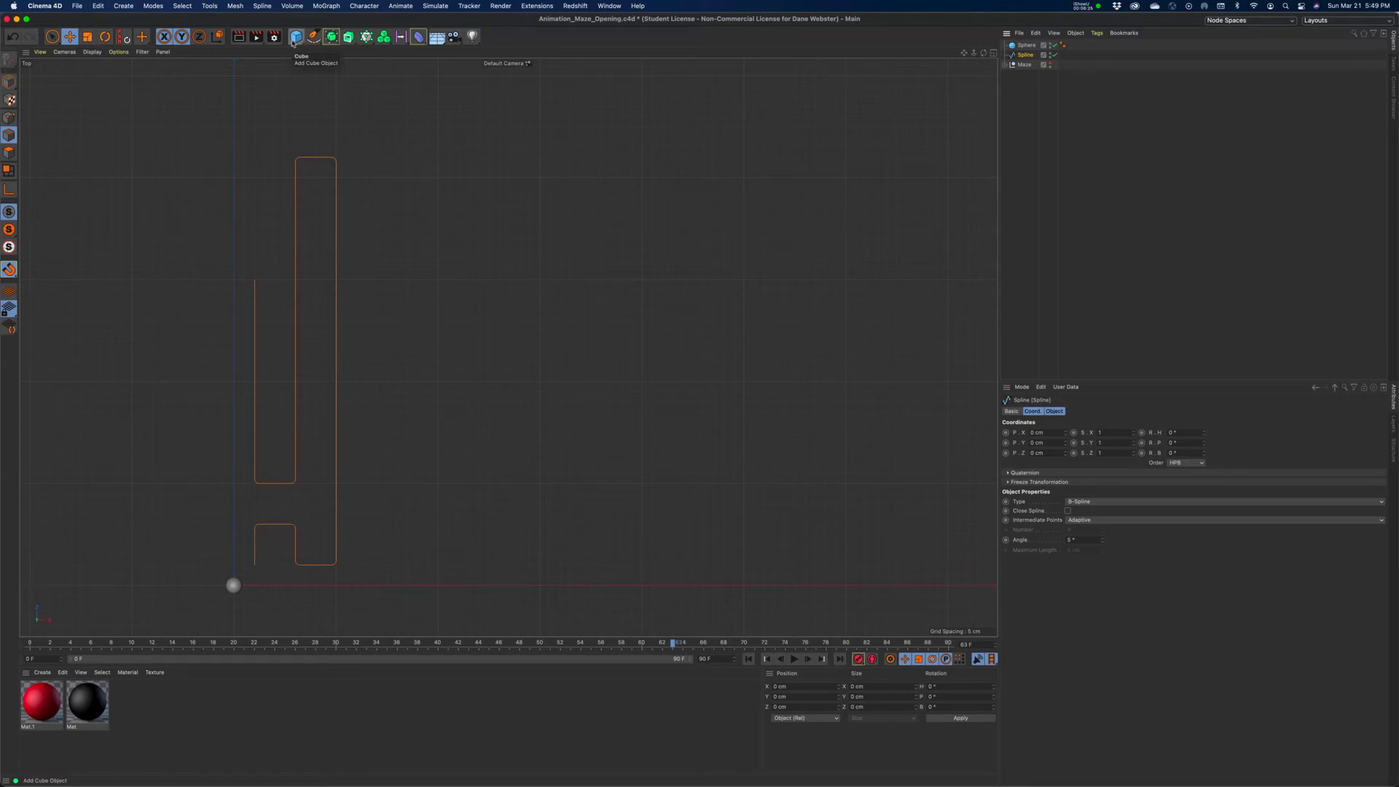
Add a Rectangle spline with a width and height of 20 cm.
{"action": "left_click_drag", "start_coordinate": [292, 42], "coordinate": [421, 130]}
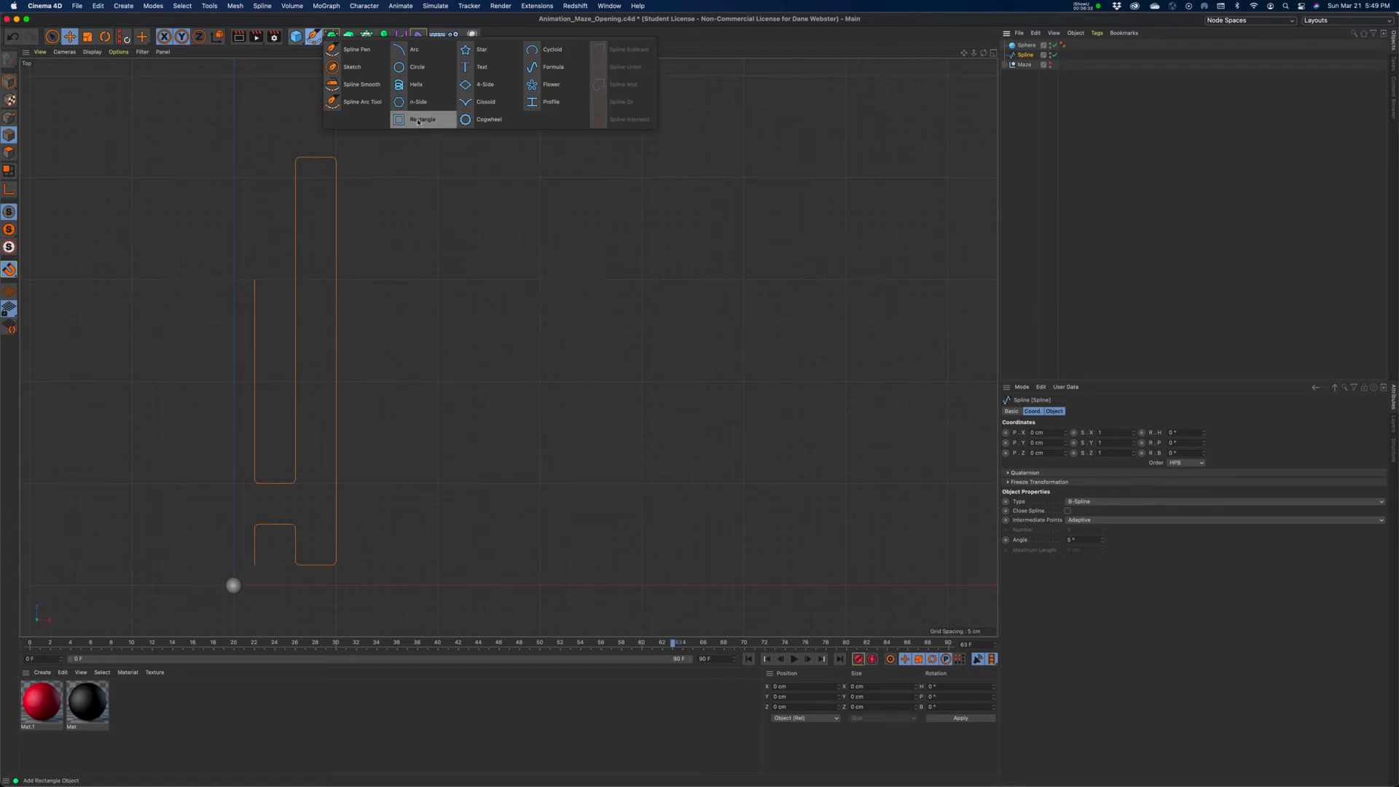
{"action": "left_click_drag", "start_coordinate": [417, 122], "coordinate": [417, 121]}
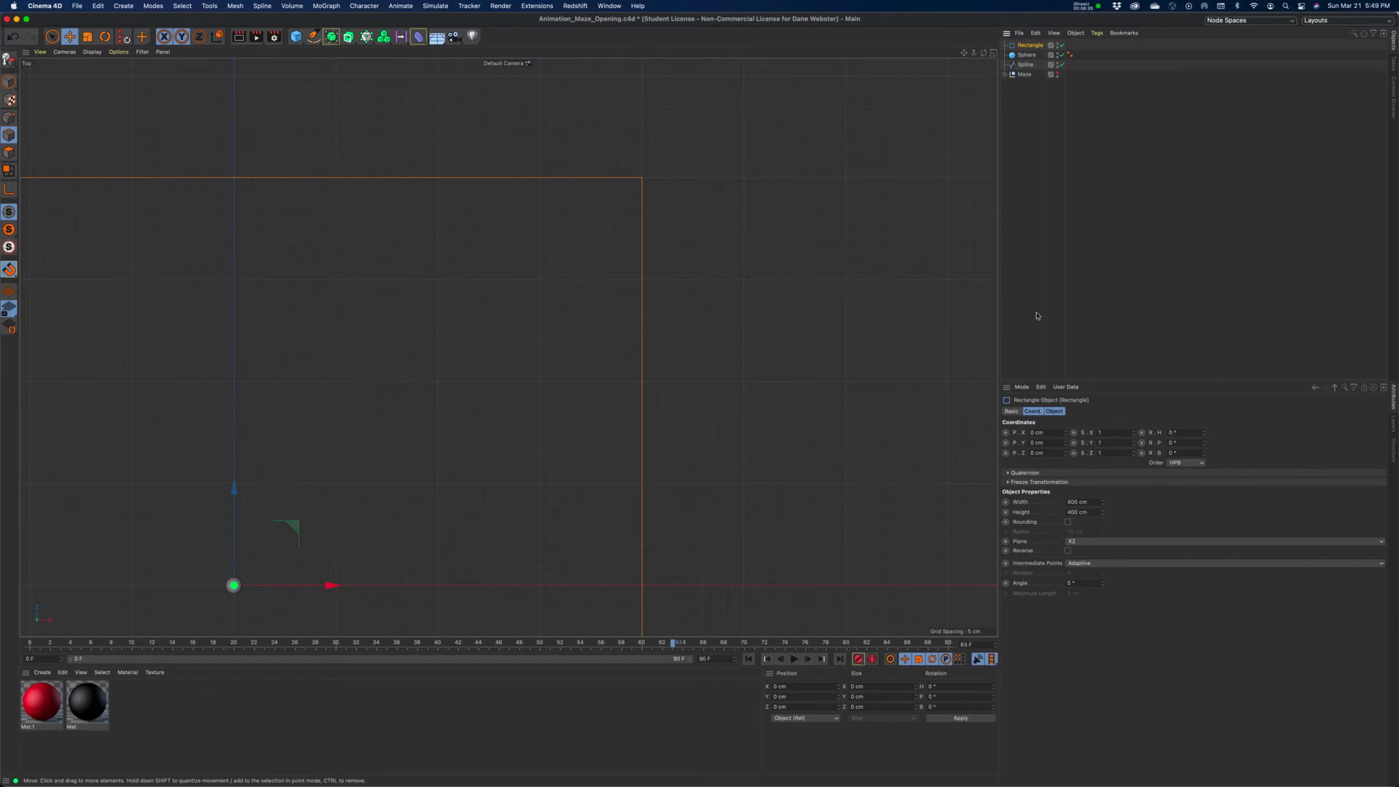
{"action": "left_click", "coordinate": [1090, 501]}
{"action": "type", "text": "20"}
{"action": "key", "text": "Tab"}
{"action": "type", "text": "20"}
{"action": "key", "text": "Return"}
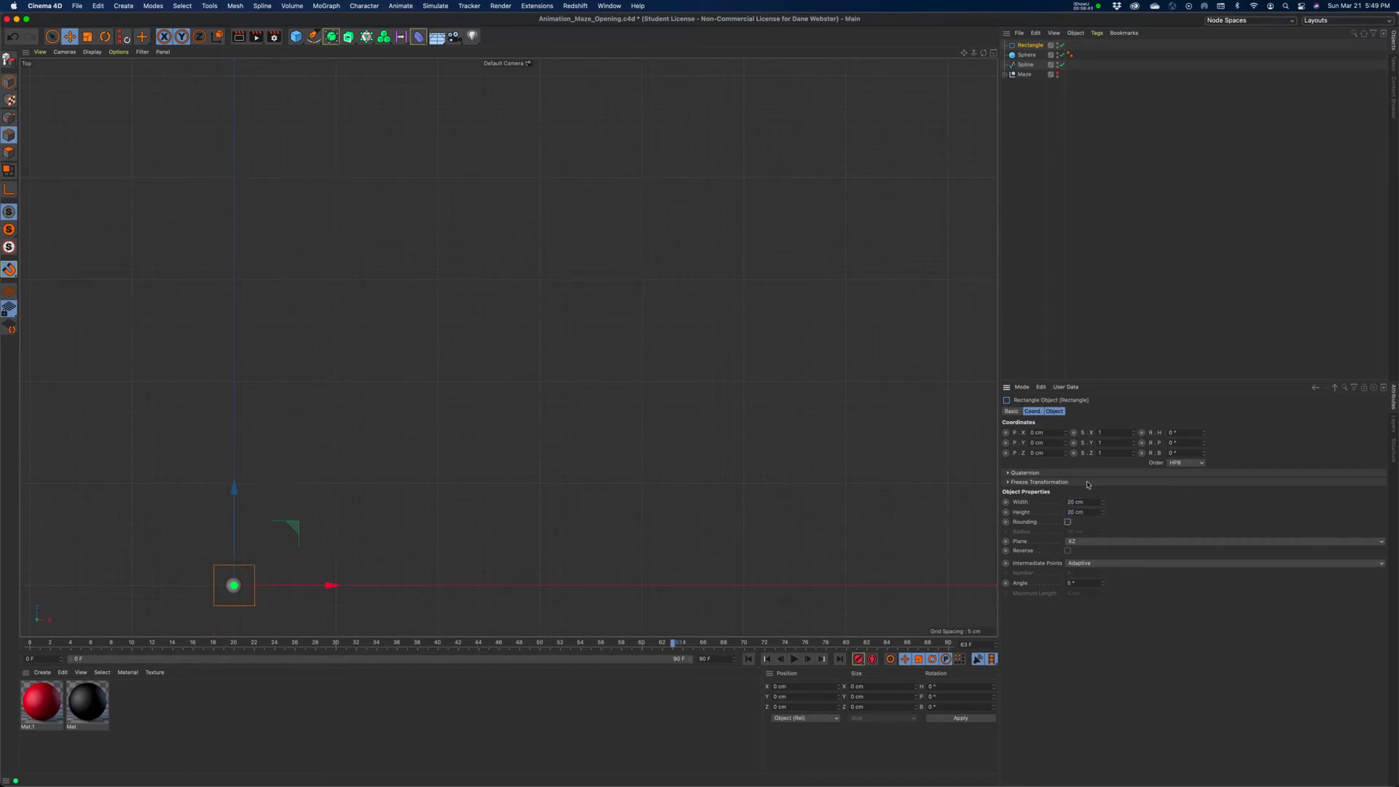
Set the Rectangle's width and height to 10 cm.
{"action": "left_click", "coordinate": [1091, 502]}
{"action": "type", "text": "10"}
{"action": "key", "text": "Tab"}
{"action": "type", "text": "10"}
{"action": "key", "text": "Return"}
Switch to the four-view layout, show the Maze object and frame the sphere closely in the Front view.
{"action": "left_click", "coordinate": [993, 53]}
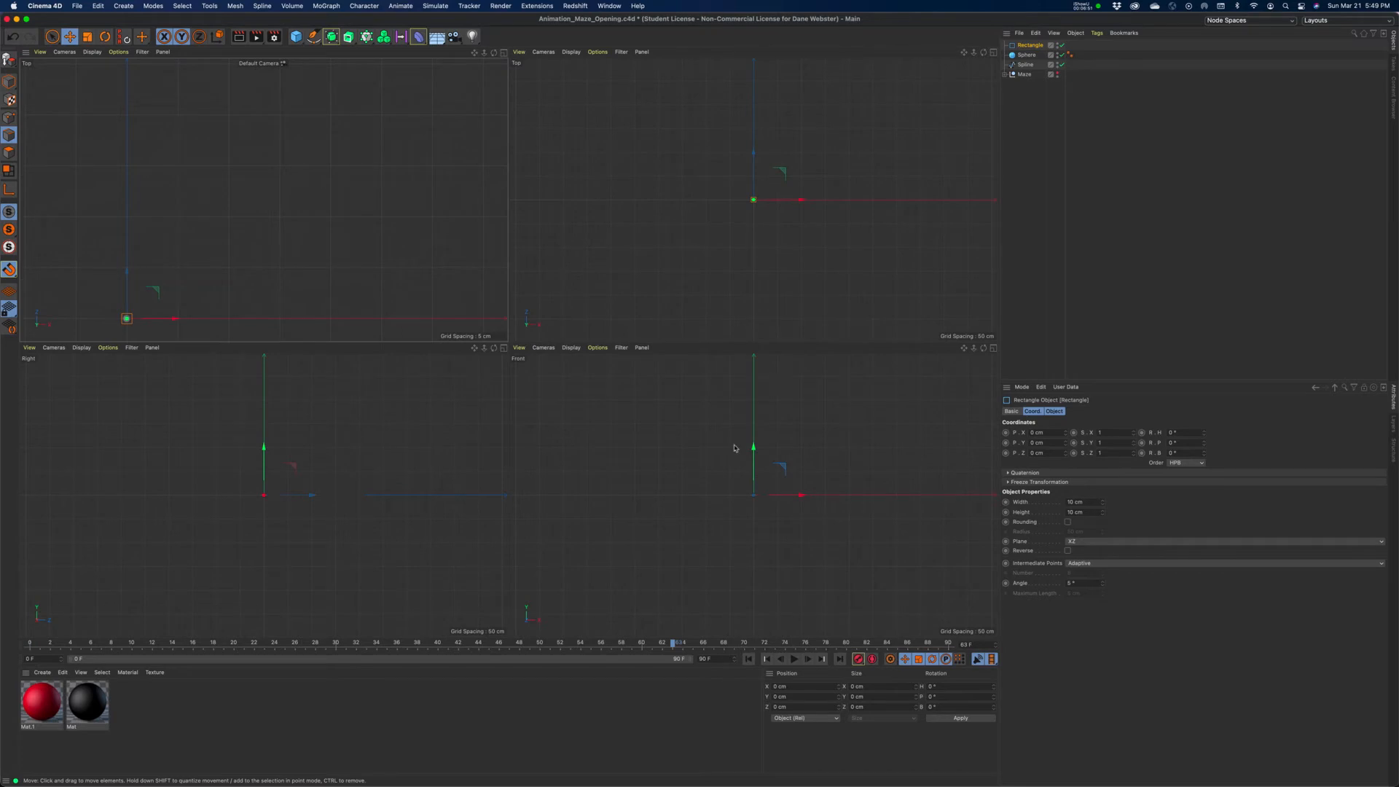
{"action": "scroll", "coordinate": [744, 432], "scroll_direction": "up", "scroll_amount": 3}
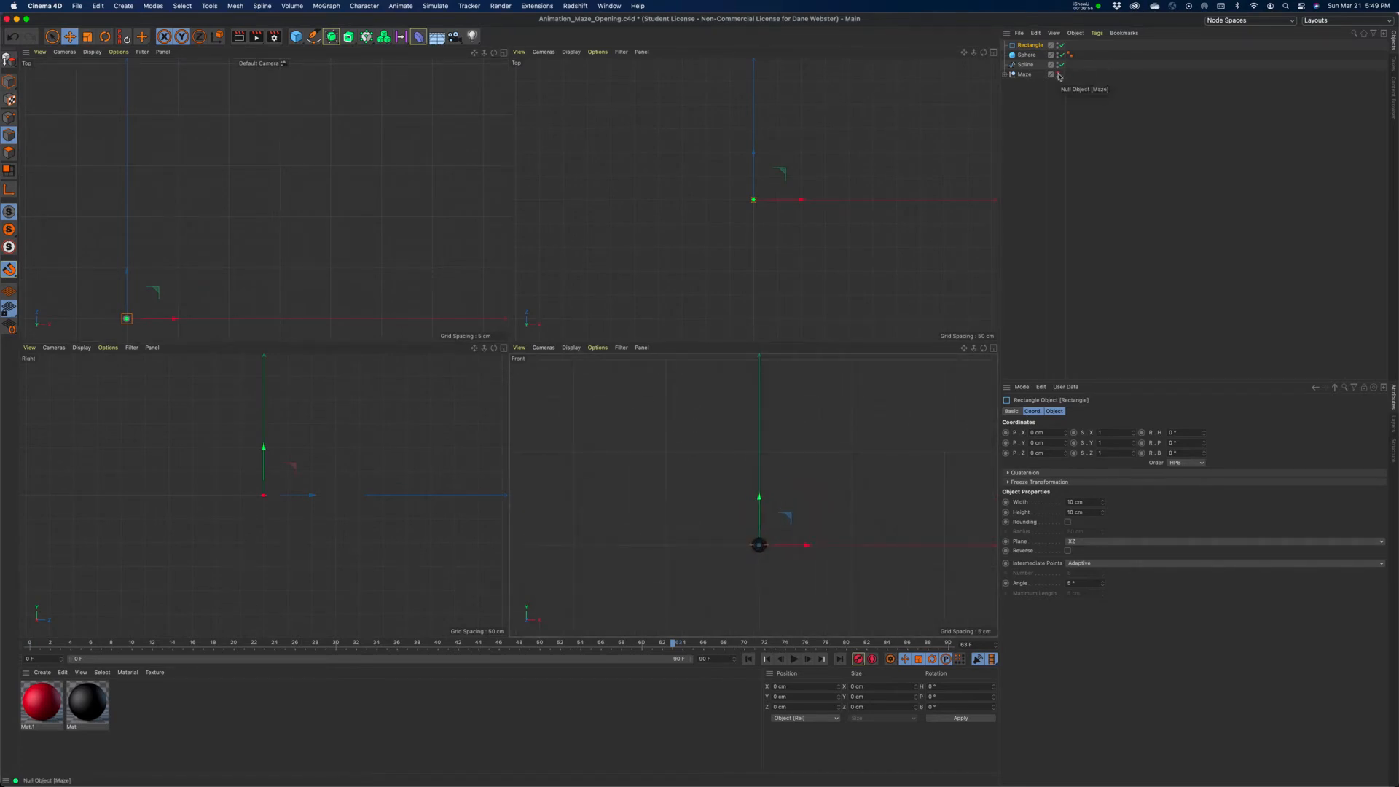
{"action": "left_click", "coordinate": [1058, 72]}
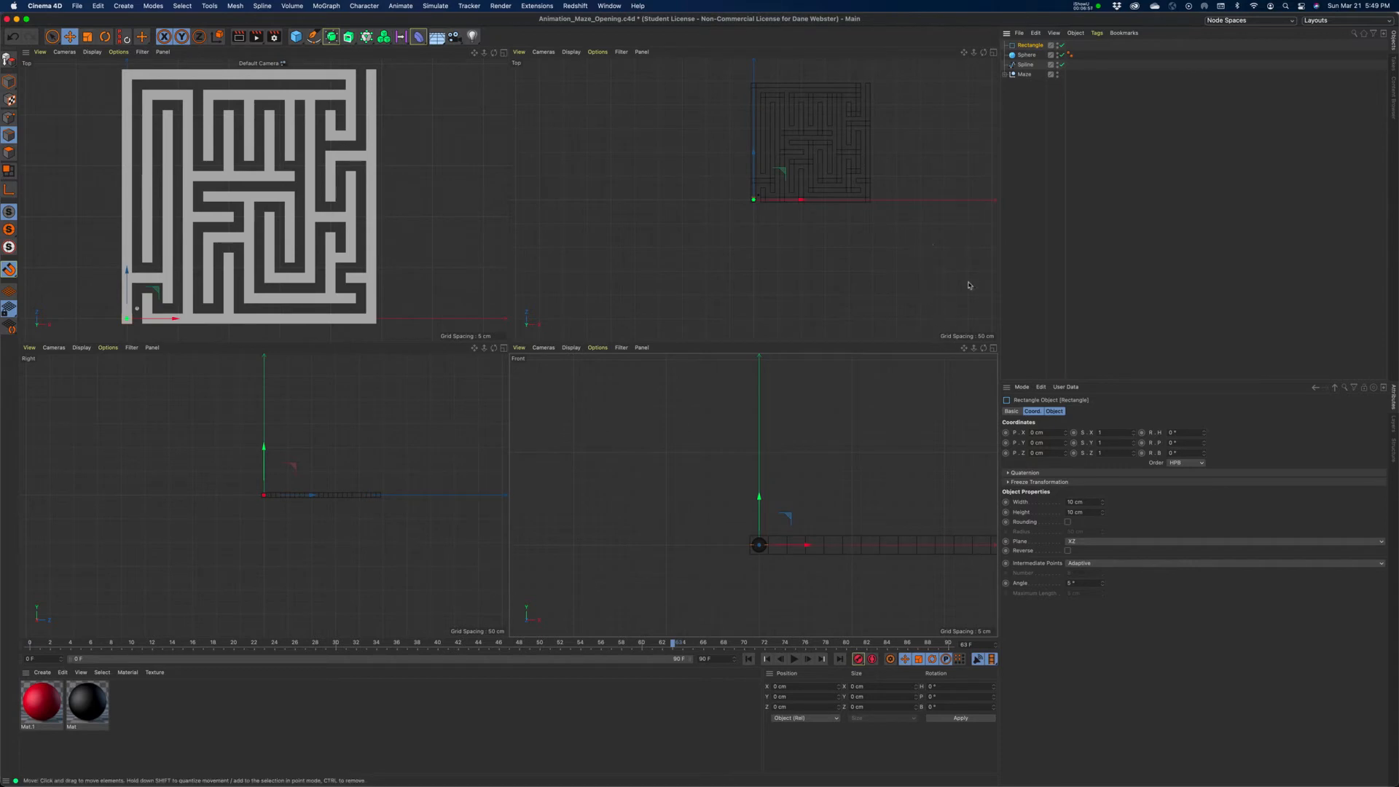
{"action": "left_click_drag", "start_coordinate": [965, 348], "coordinate": [893, 402]}
{"action": "right_click_drag", "start_coordinate": [744, 518], "coordinate": [777, 517], "text": "alt"}
{"action": "left_click_drag", "start_coordinate": [963, 349], "coordinate": [963, 375]}
{"action": "right_click_drag", "start_coordinate": [780, 414], "coordinate": [852, 421], "text": "alt"}
{"action": "left_click_drag", "start_coordinate": [963, 348], "coordinate": [959, 353]}
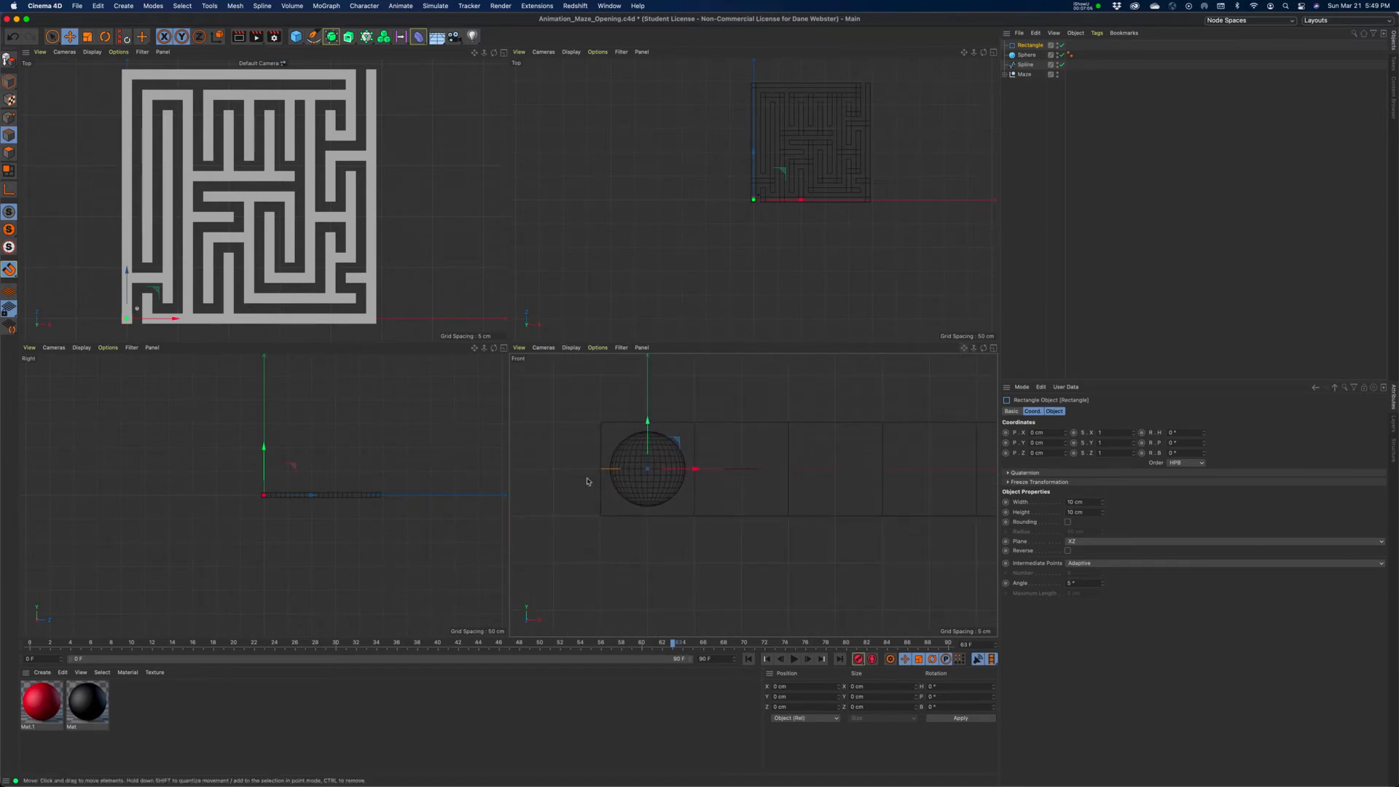
{"action": "left_click_drag", "start_coordinate": [647, 420], "coordinate": [647, 427]}
{"action": "key", "text": "super+z"}
{"action": "left_click_drag", "start_coordinate": [647, 427], "coordinate": [650, 459]}
{"action": "key", "text": "super+z"}
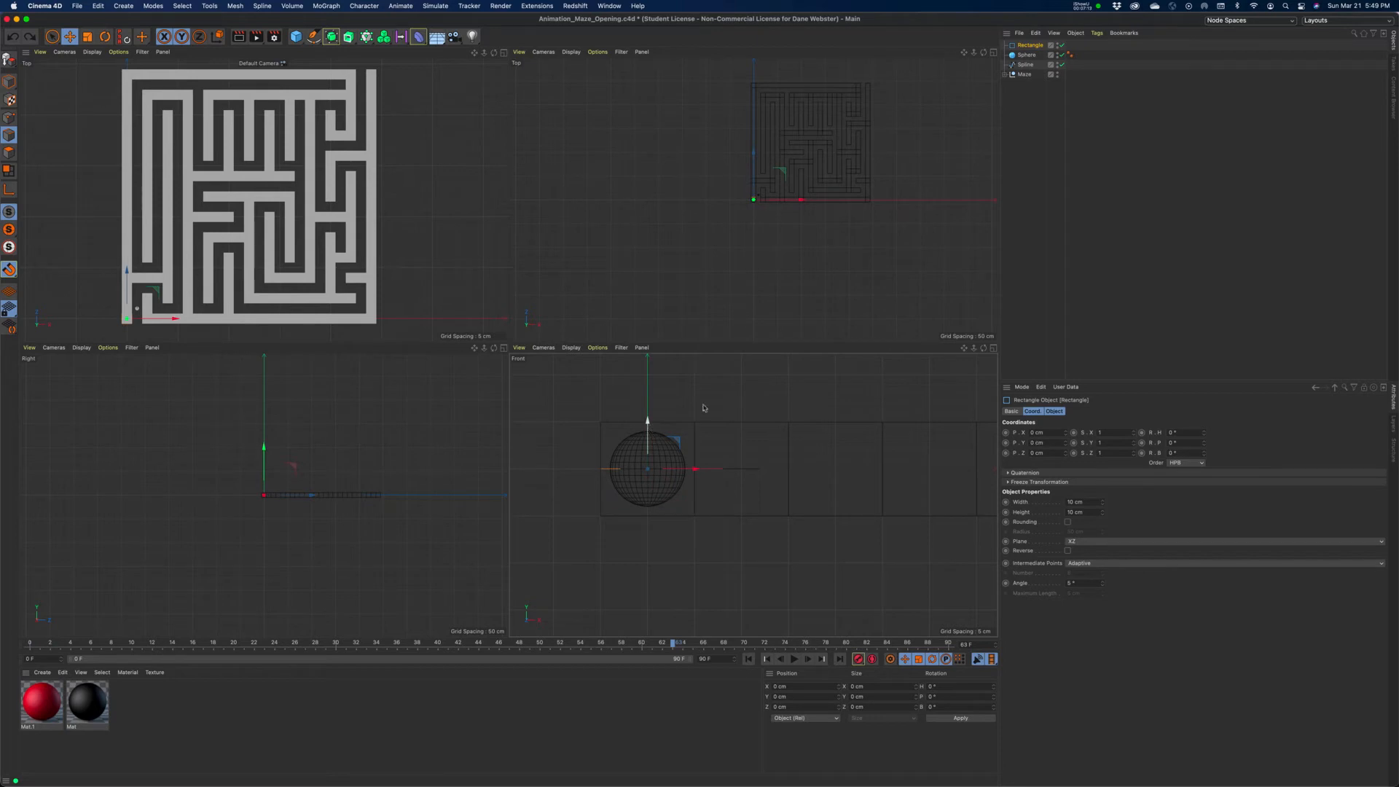
In model mode, lower the path Spline to Y -5 cm, level with the bottom of the maze in the Front view.
{"action": "left_click", "coordinate": [1025, 64]}
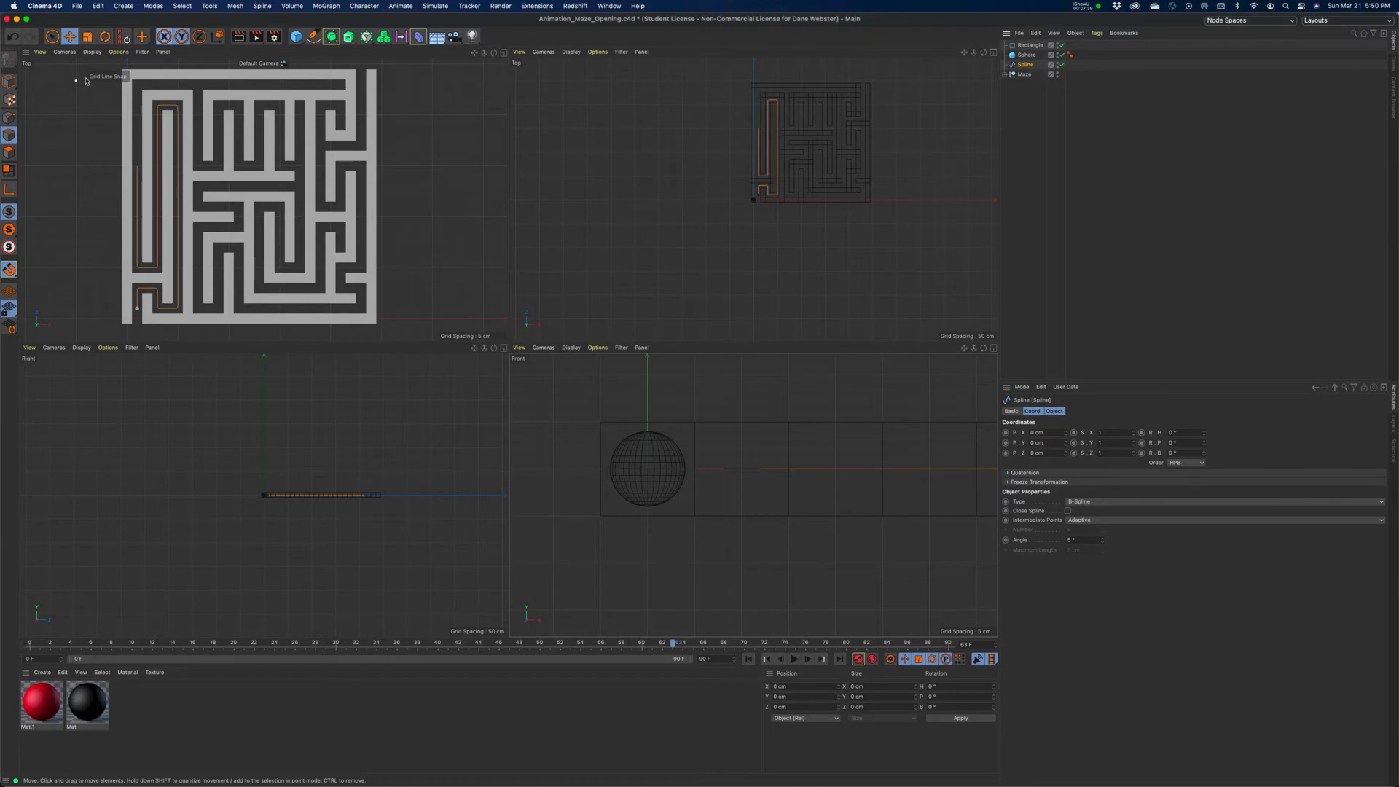
{"action": "middle_click_drag", "start_coordinate": [803, 484], "coordinate": [800, 484], "text": "alt"}
{"action": "scroll", "coordinate": [810, 469], "scroll_direction": "down", "scroll_amount": 3}
{"action": "left_click", "coordinate": [8, 82]}
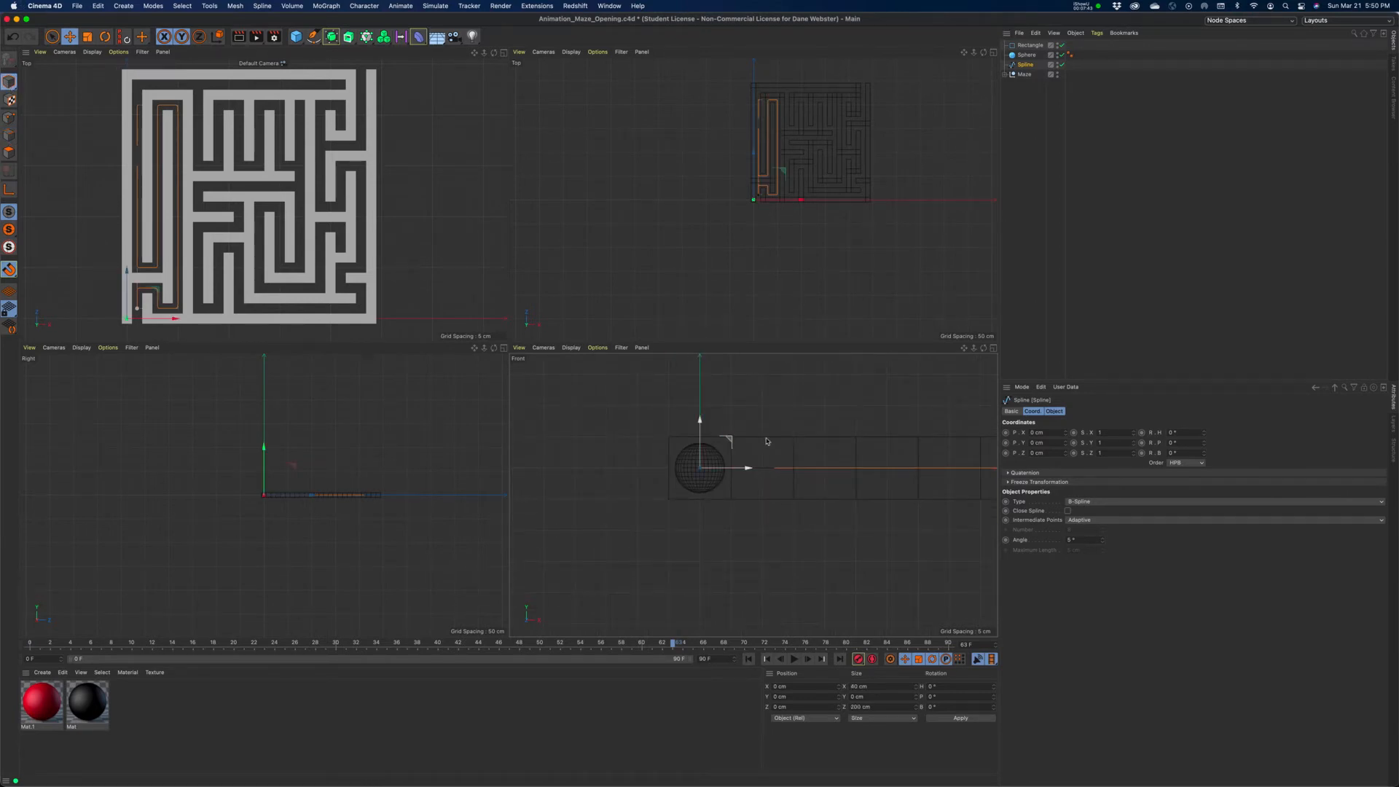
{"action": "left_click_drag", "start_coordinate": [700, 440], "coordinate": [700, 448]}
{"action": "key", "text": "super+z"}
{"action": "right_click_drag", "start_coordinate": [710, 481], "coordinate": [767, 491], "text": "alt"}
{"action": "mouse_move", "coordinate": [686, 406]}
{"action": "left_mouse_down"}
{"action": "mouse_move", "coordinate": [682, 490]}
{"action": "mouse_move", "coordinate": [685, 411]}
{"action": "mouse_move", "coordinate": [691, 431]}
{"action": "left_mouse_up"}
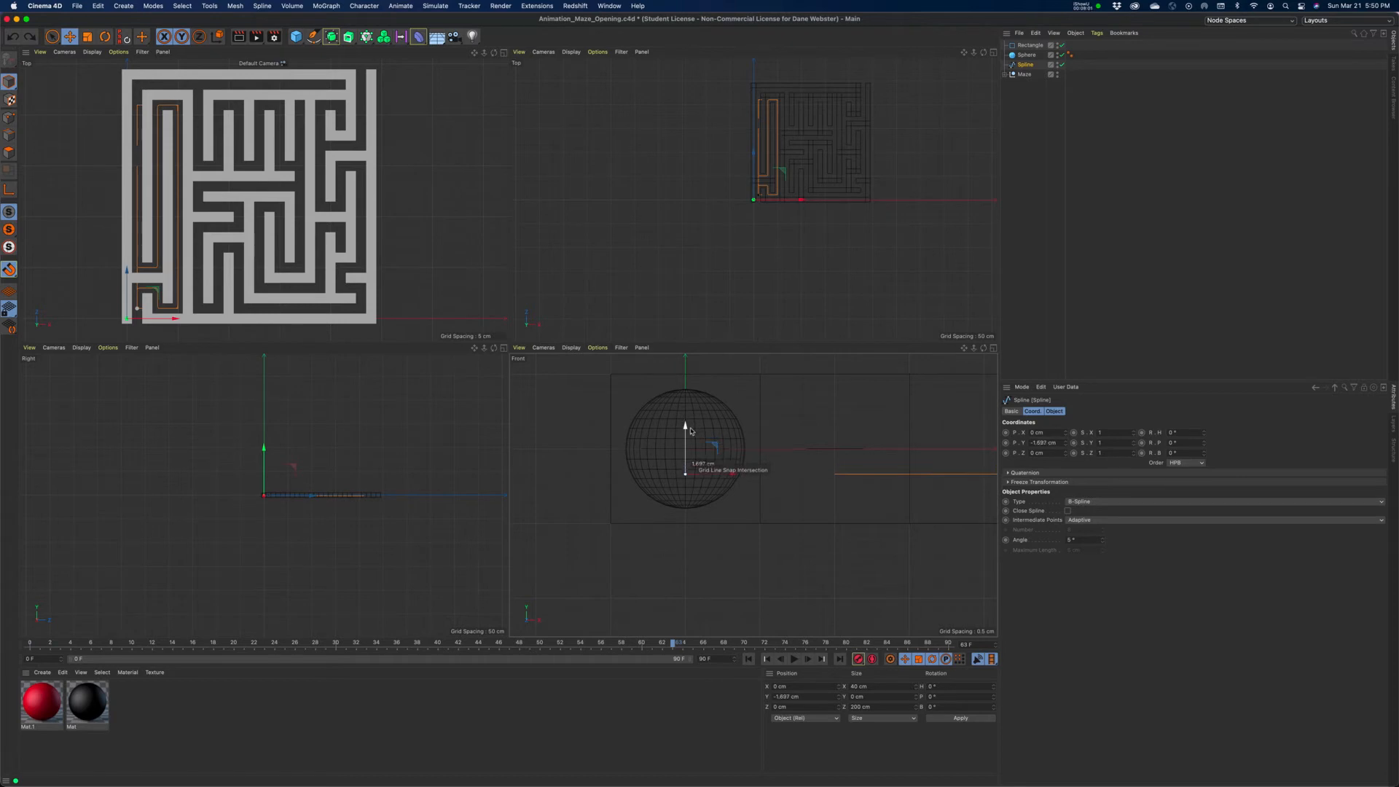
{"action": "left_click_drag", "start_coordinate": [691, 431], "coordinate": [691, 476]}
{"action": "scroll", "coordinate": [713, 478], "scroll_direction": "up", "scroll_amount": 3}
{"action": "scroll", "coordinate": [713, 479], "scroll_direction": "up", "scroll_amount": 2}
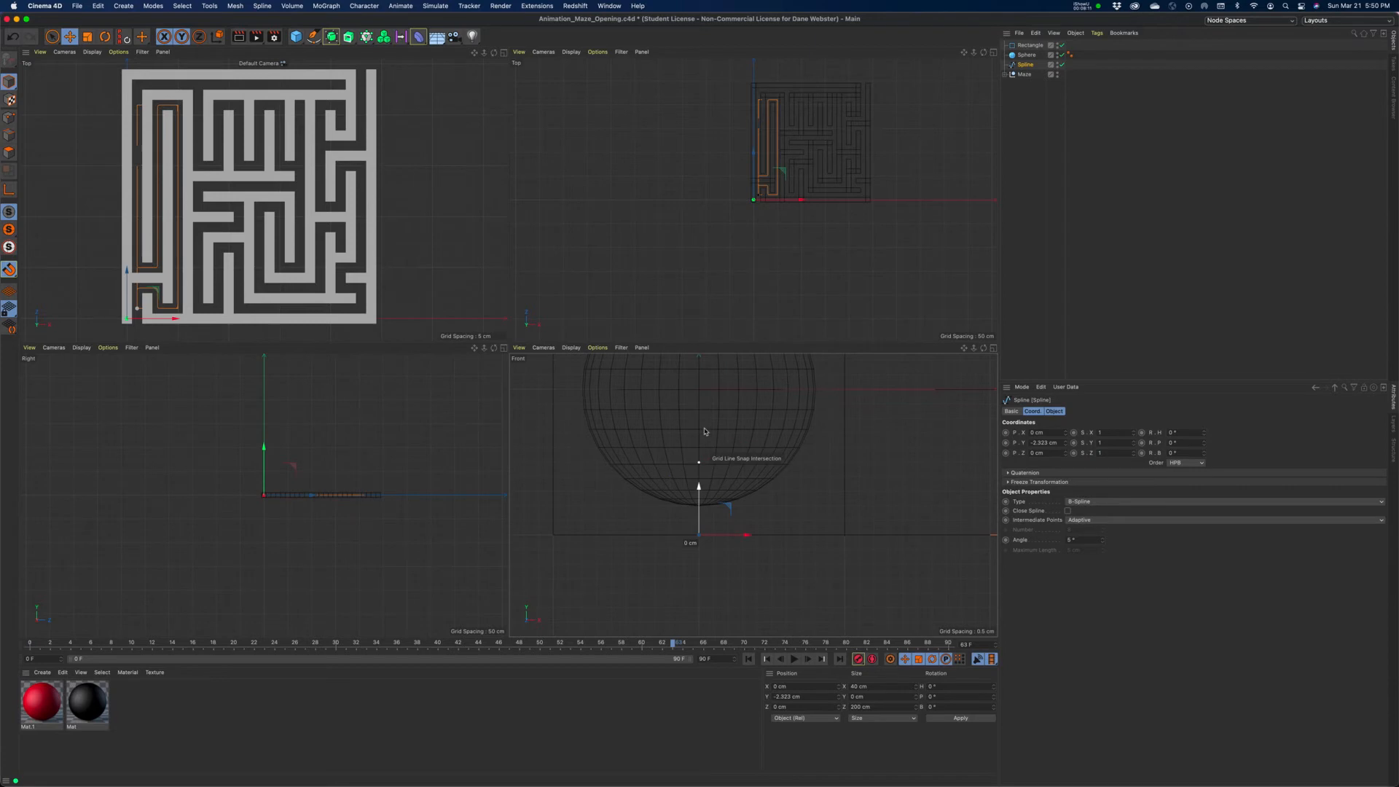
{"action": "scroll", "coordinate": [704, 447], "scroll_direction": "down", "scroll_amount": 5}
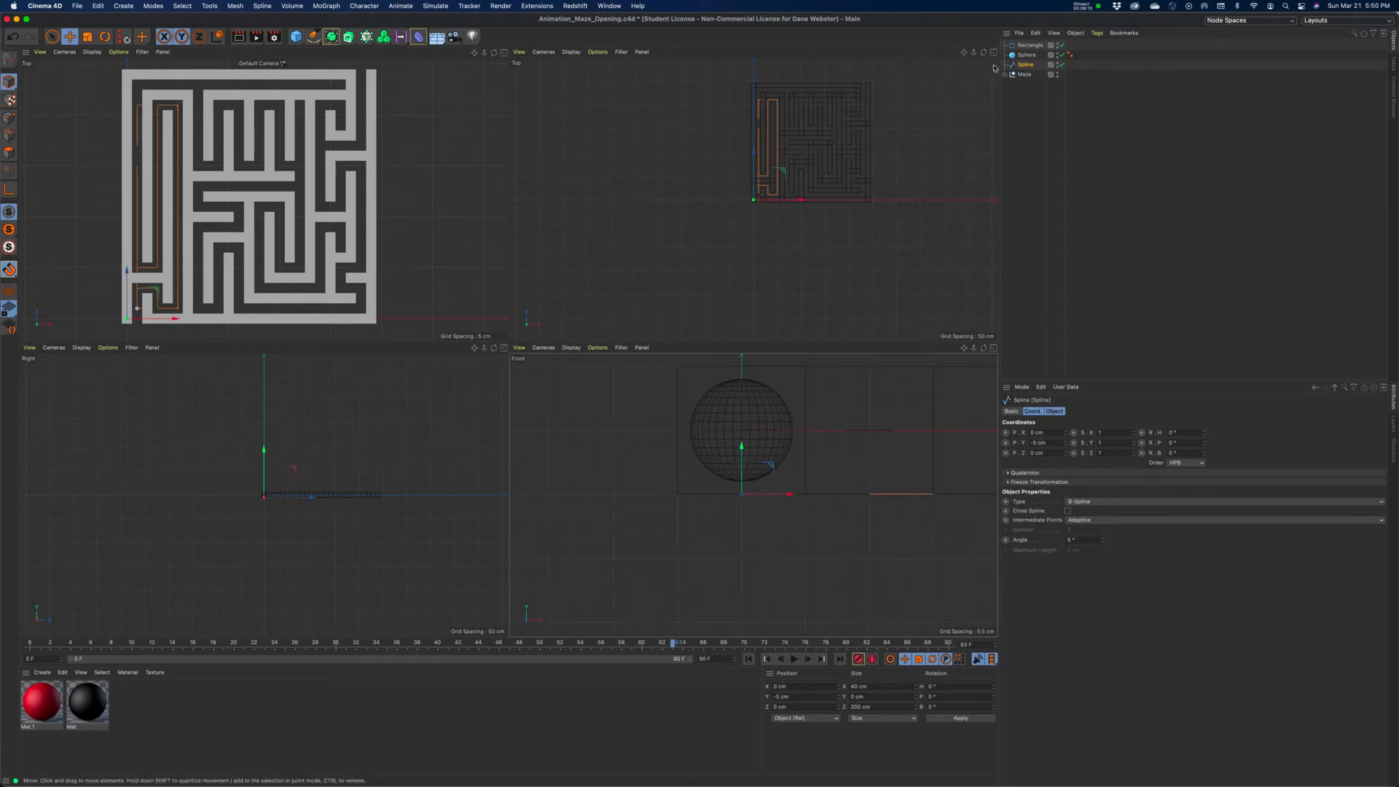
Lower the Sphere to a Y position of -1 cm so it rests at the level of the path Spline.
{"action": "left_click", "coordinate": [1026, 55]}
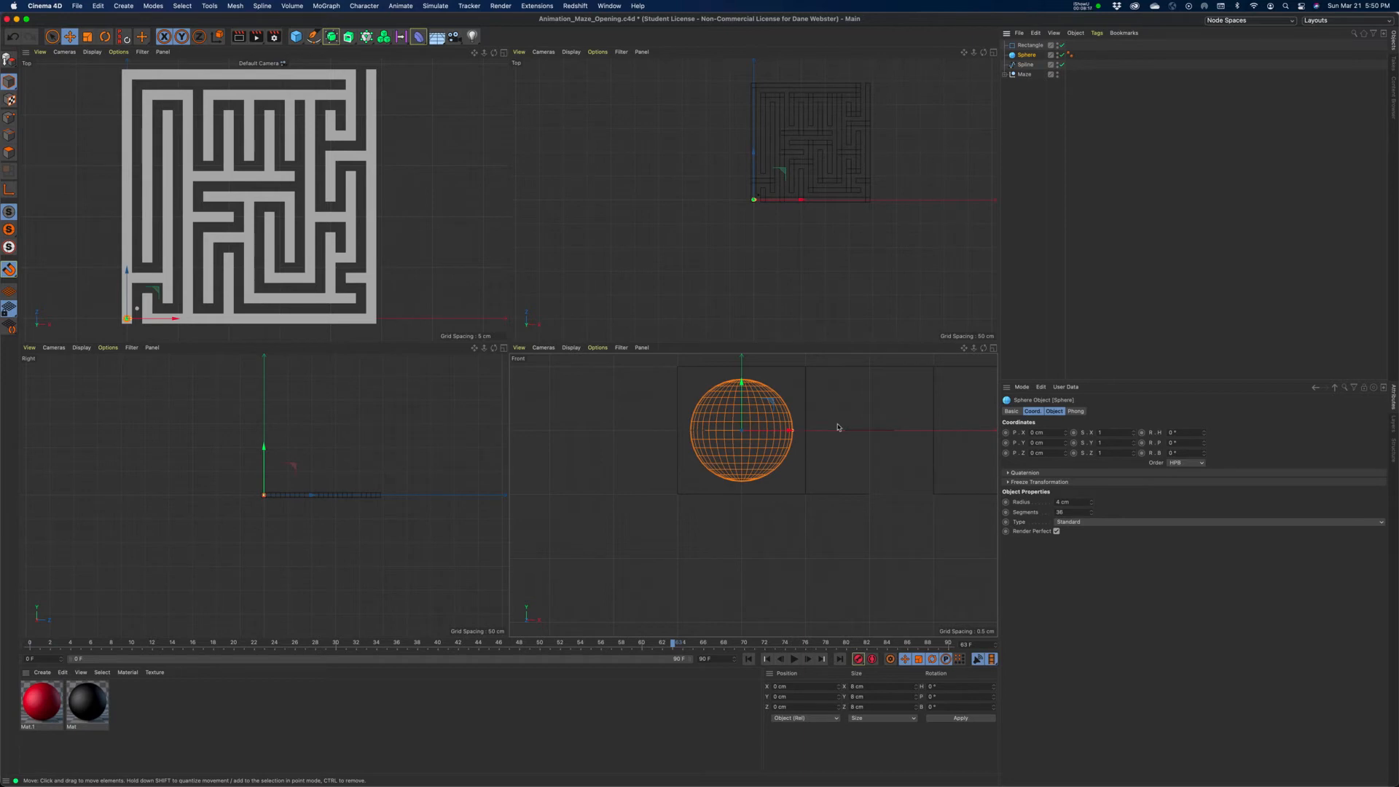
{"action": "mouse_move", "coordinate": [743, 385]}
{"action": "left_mouse_down"}
{"action": "mouse_move", "coordinate": [739, 423]}
{"action": "mouse_move", "coordinate": [743, 398]}
{"action": "left_mouse_up"}
{"action": "left_click_drag", "start_coordinate": [1037, 438], "coordinate": [999, 439]}
{"action": "type", "text": "-1"}
{"action": "key", "text": "Tab"}
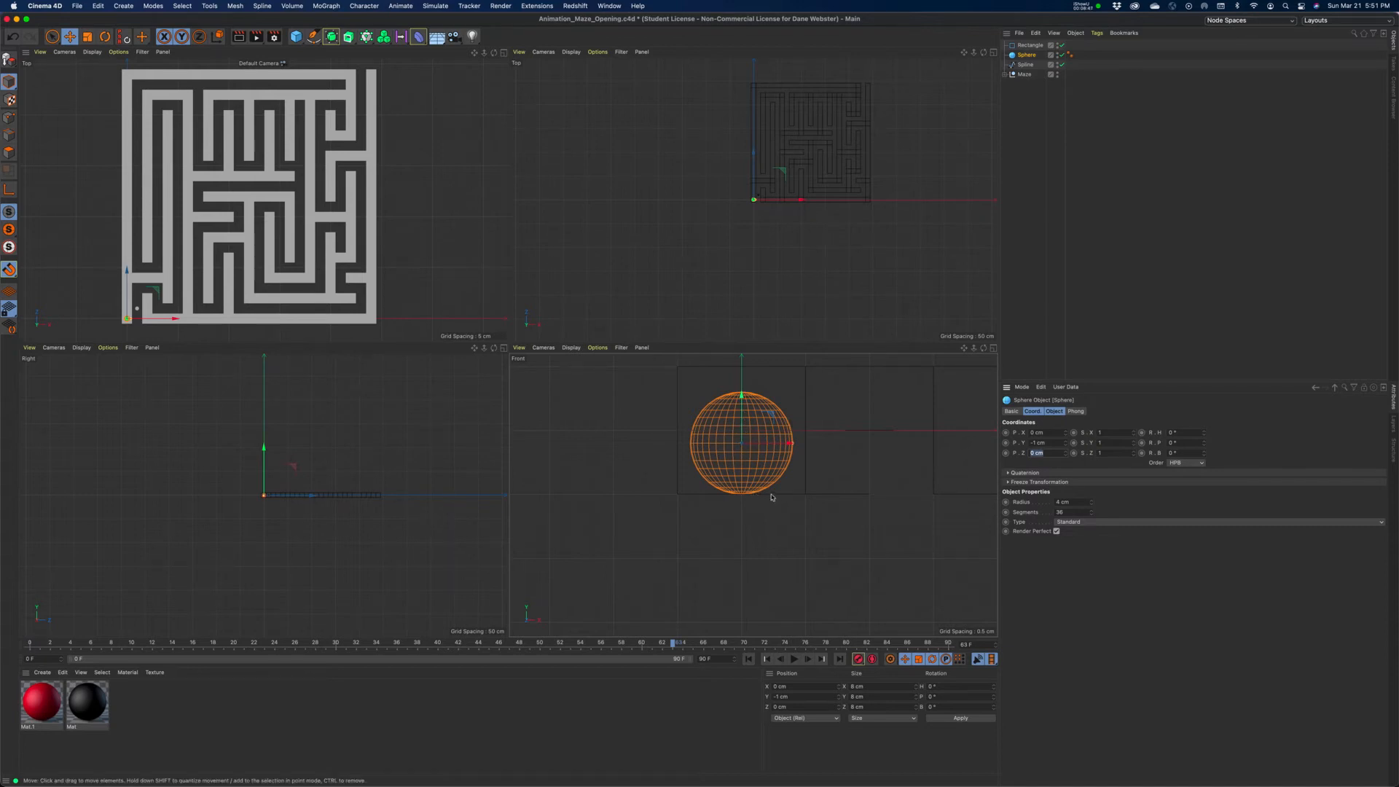
Try moving the Sphere vertically in the Front view, toggle snapping, and enter -1 cm as its Y position again.
{"action": "right_click_drag", "start_coordinate": [757, 485], "coordinate": [814, 491], "text": "alt"}
{"action": "left_click_drag", "start_coordinate": [964, 349], "coordinate": [980, 396]}
{"action": "left_click_drag", "start_coordinate": [734, 423], "coordinate": [733, 404]}
{"action": "key", "text": "super+z"}
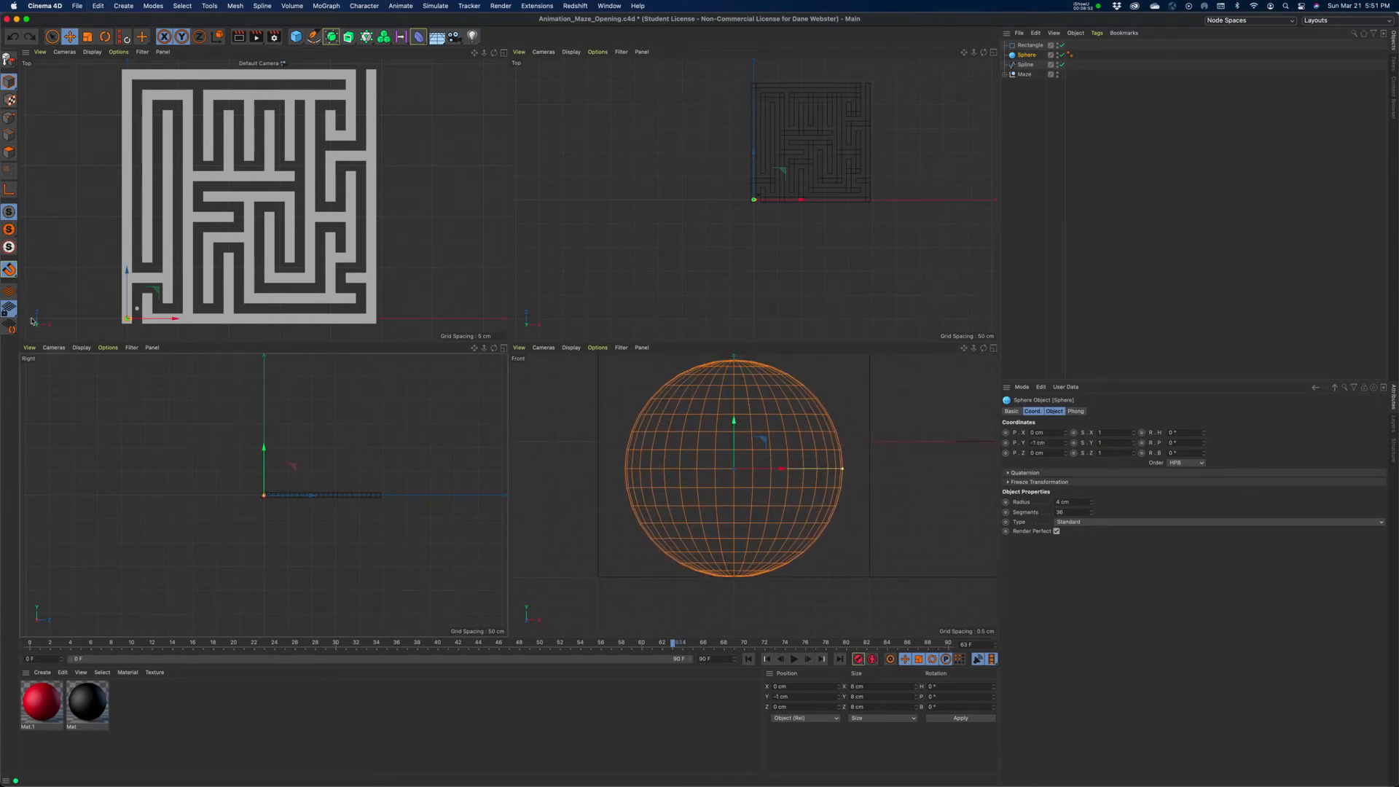
{"action": "left_click", "coordinate": [7, 271]}
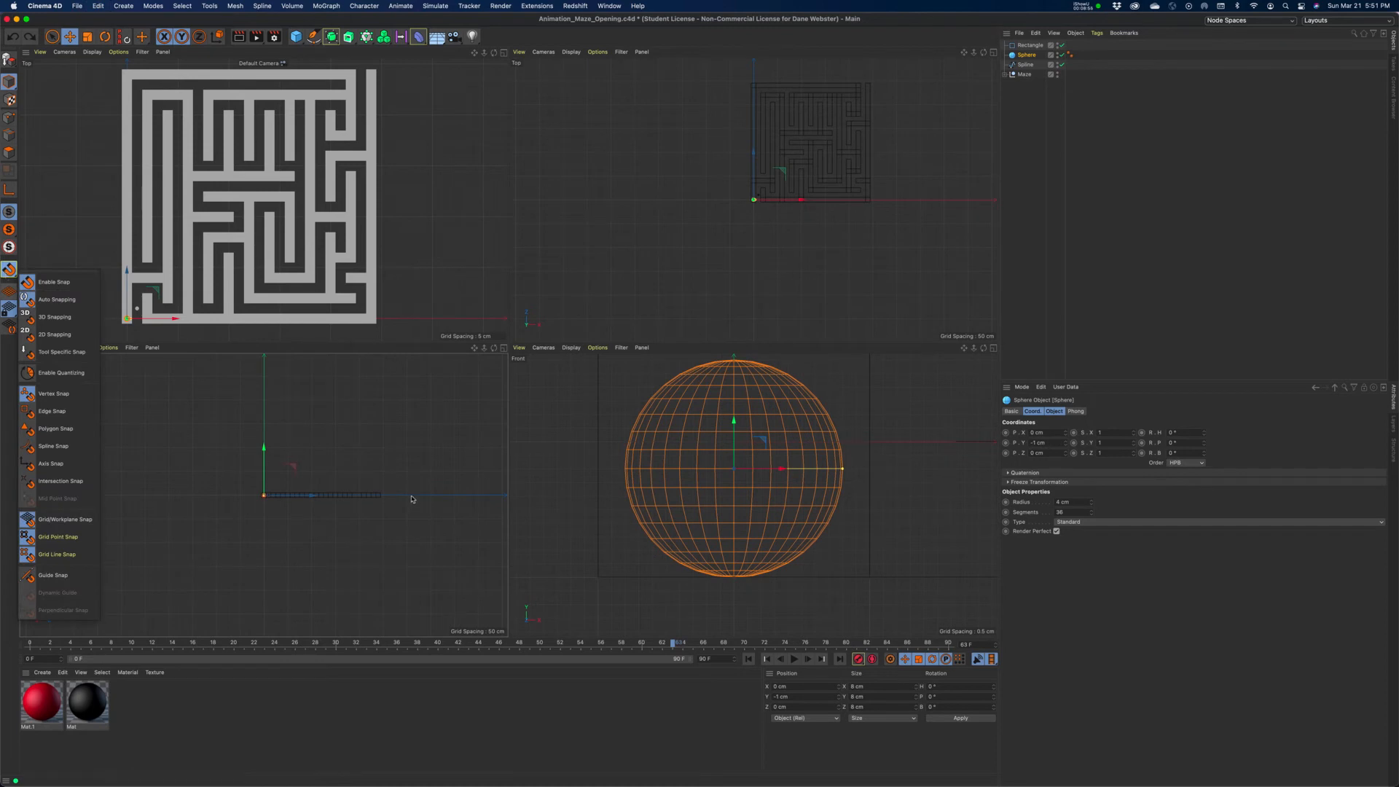
{"action": "left_click", "coordinate": [51, 282]}
{"action": "left_click_drag", "start_coordinate": [737, 429], "coordinate": [740, 420]}
{"action": "type", "text": "-1"}
{"action": "key", "text": "Tab"}
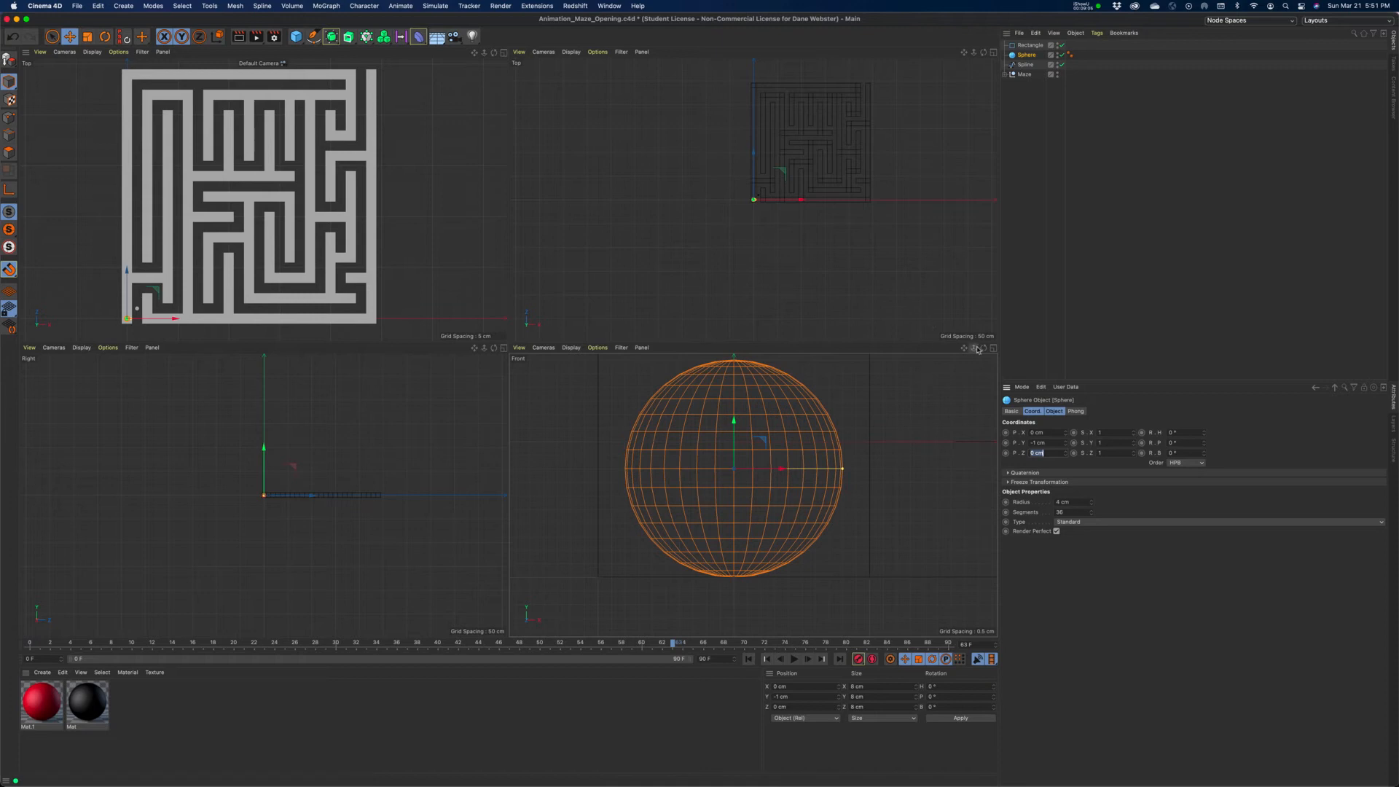
Lower the Rectangle to Y -5 cm in the Front view, level with the bottom of the Sphere.
{"action": "left_click", "coordinate": [1027, 58]}
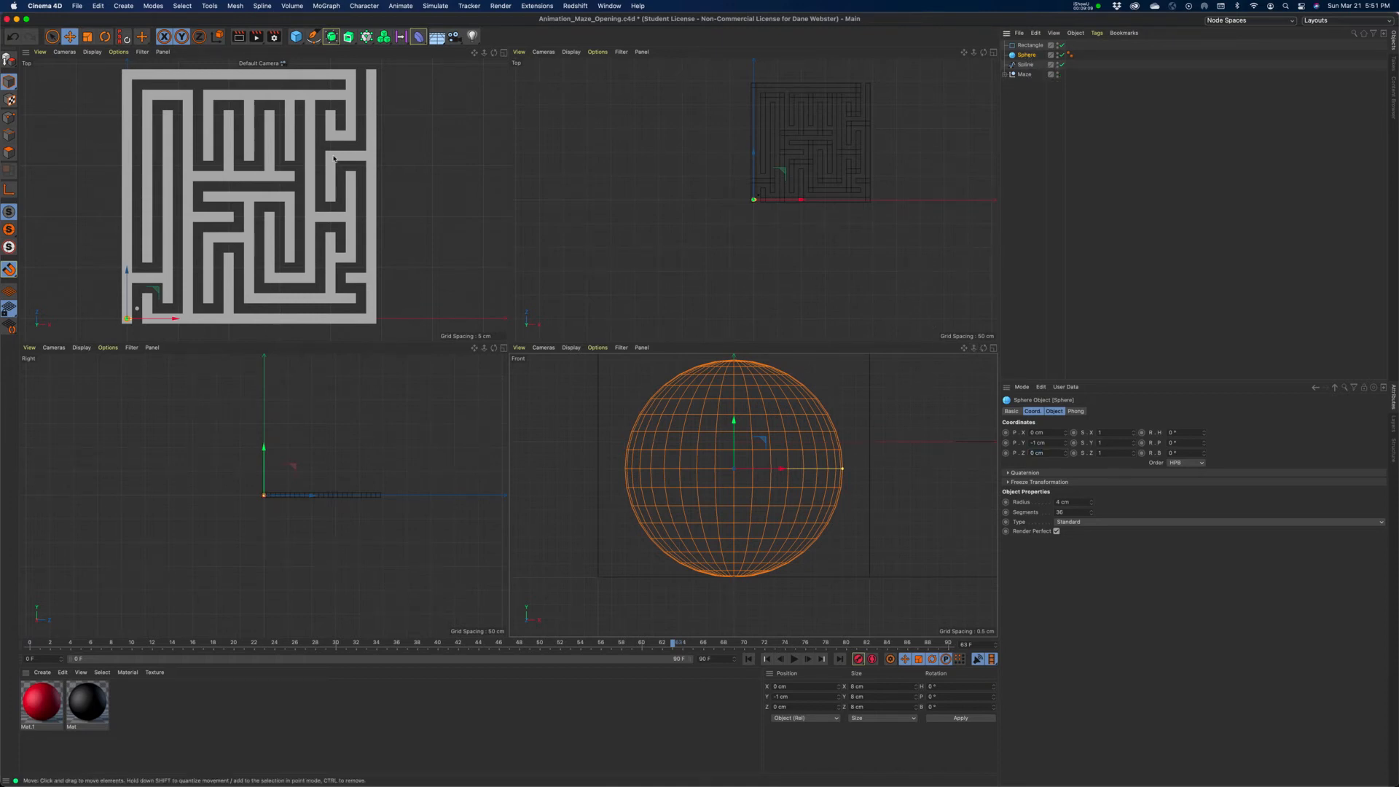
{"action": "scroll", "coordinate": [263, 197], "scroll_direction": "left", "scroll_amount": 2}
{"action": "scroll", "coordinate": [936, 98], "scroll_direction": "left", "scroll_amount": 1}
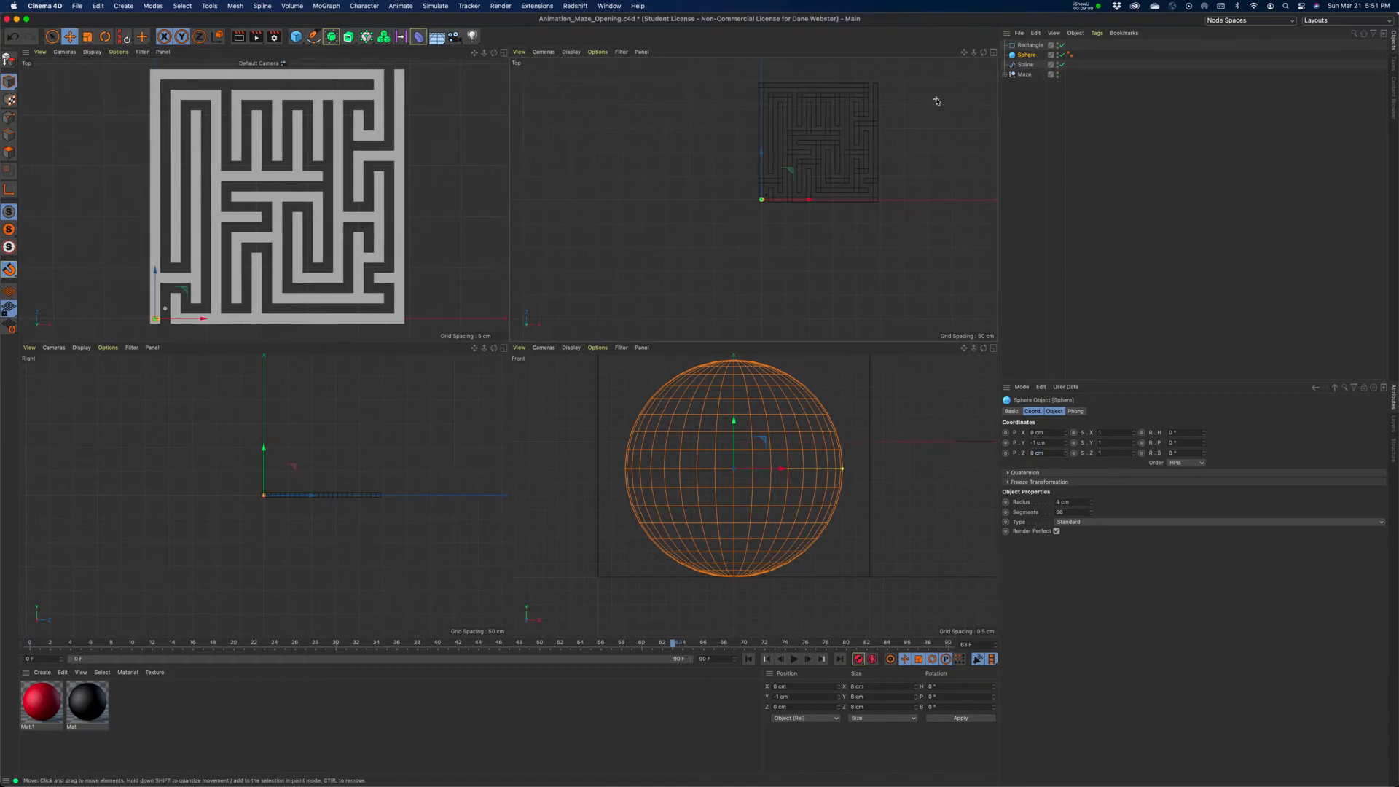
{"action": "left_click", "coordinate": [1029, 45]}
{"action": "scroll", "coordinate": [734, 398], "scroll_direction": "right", "scroll_amount": 1}
{"action": "left_click_drag", "start_coordinate": [732, 399], "coordinate": [728, 505]}
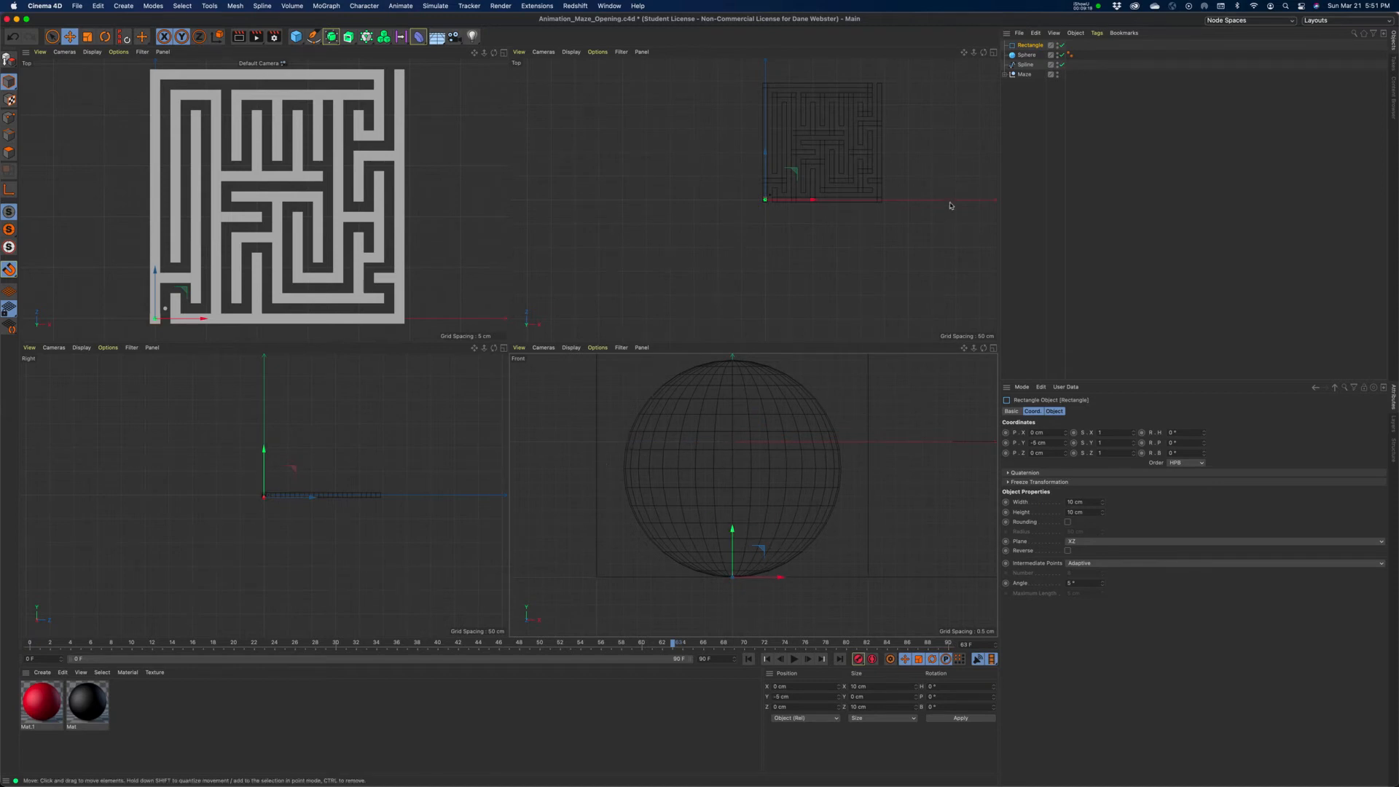
With the Maze temporarily hidden, set the Rectangle's width and height to 20 cm.
{"action": "scroll", "coordinate": [758, 204], "scroll_direction": "up", "scroll_amount": 8}
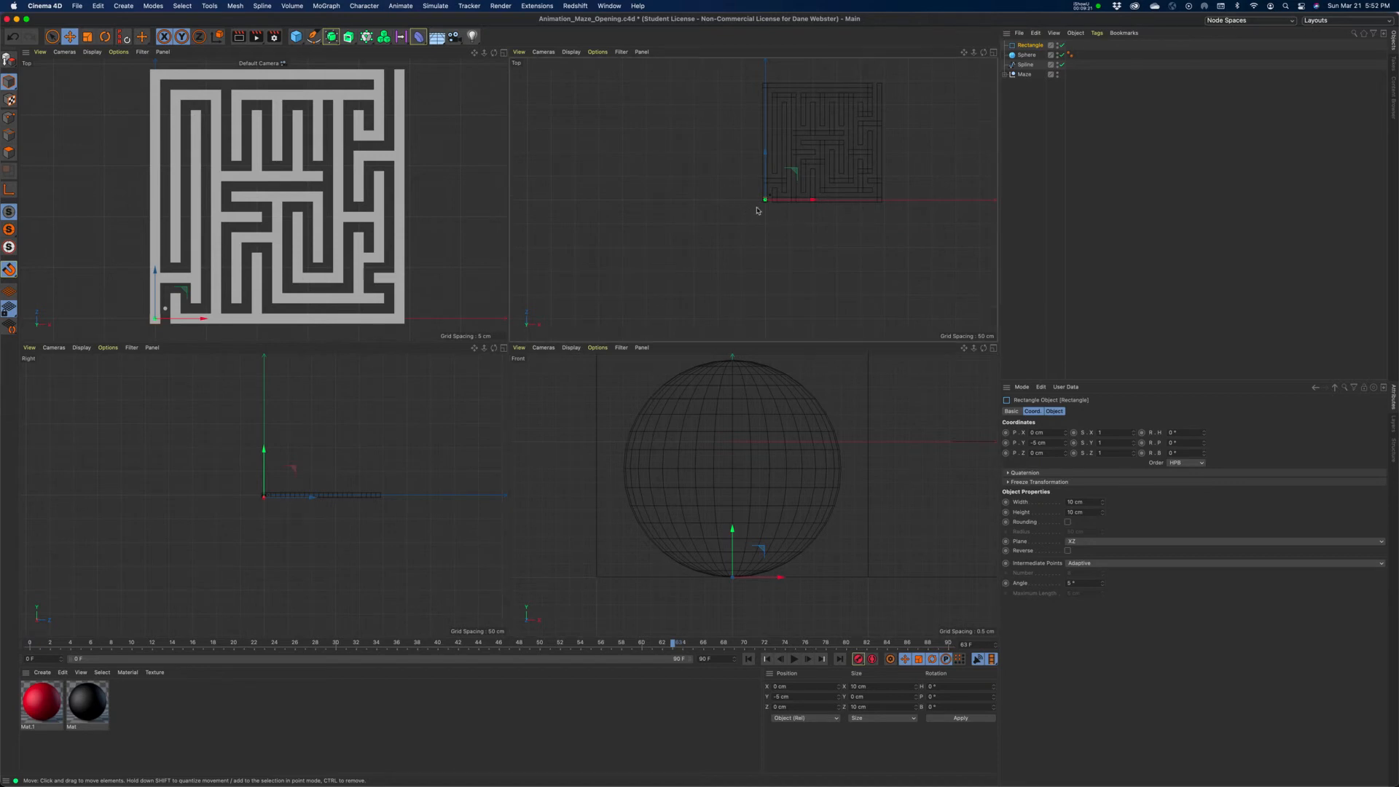
{"action": "left_click_drag", "start_coordinate": [964, 51], "coordinate": [896, 52]}
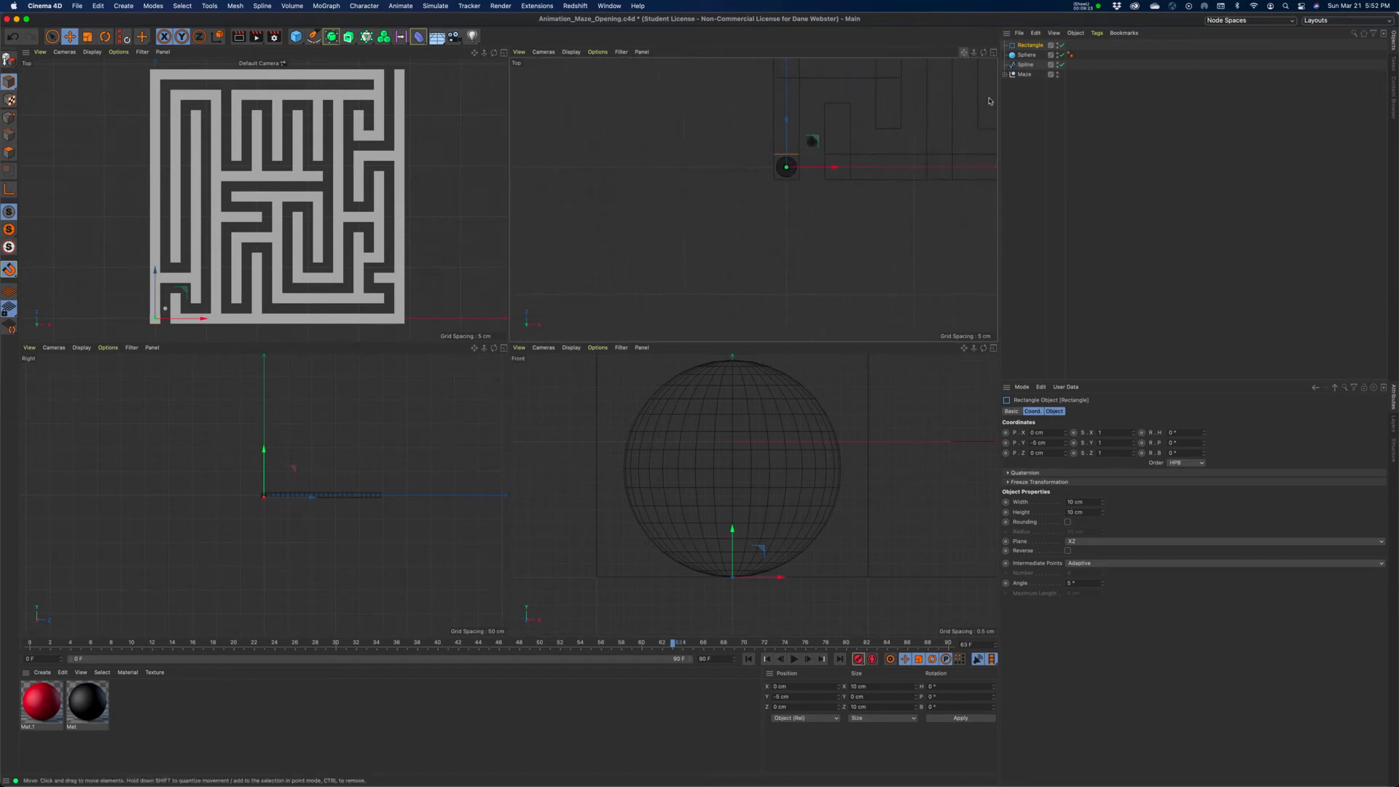
{"action": "left_click", "coordinate": [1058, 74]}
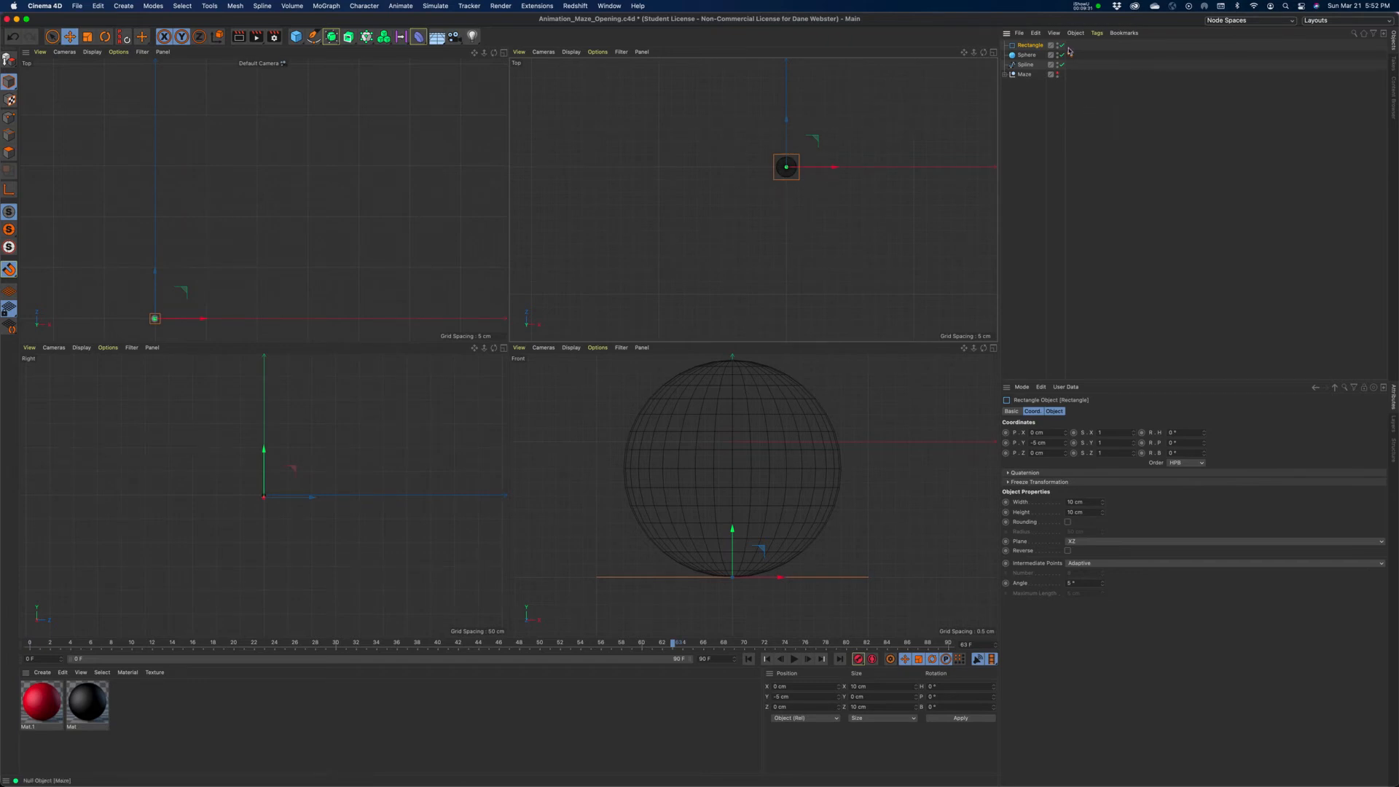
{"action": "left_click", "coordinate": [1094, 503]}
{"action": "type", "text": "20"}
{"action": "key", "text": "Tab"}
{"action": "type", "text": "20"}
{"action": "key", "text": "Return"}
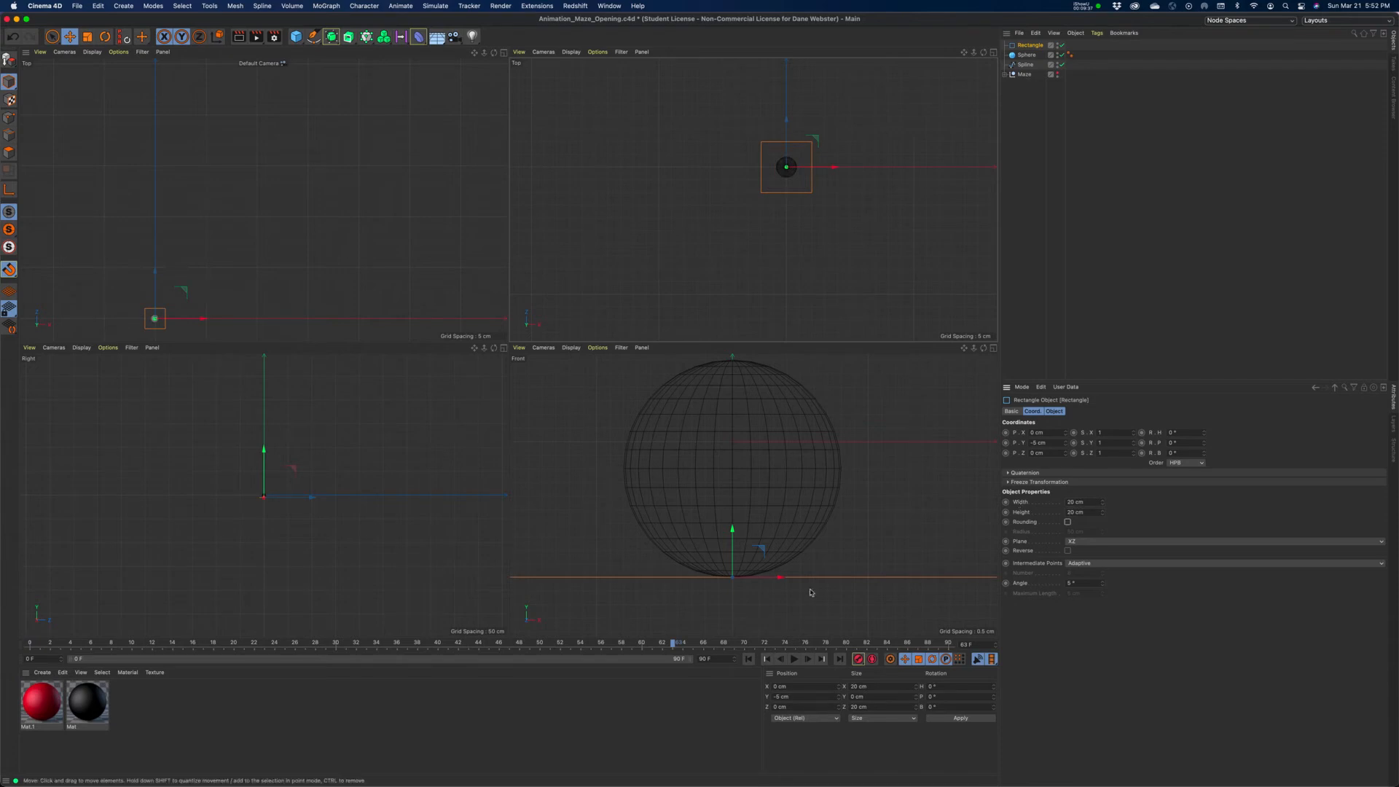
{"action": "left_click", "coordinate": [1057, 73]}
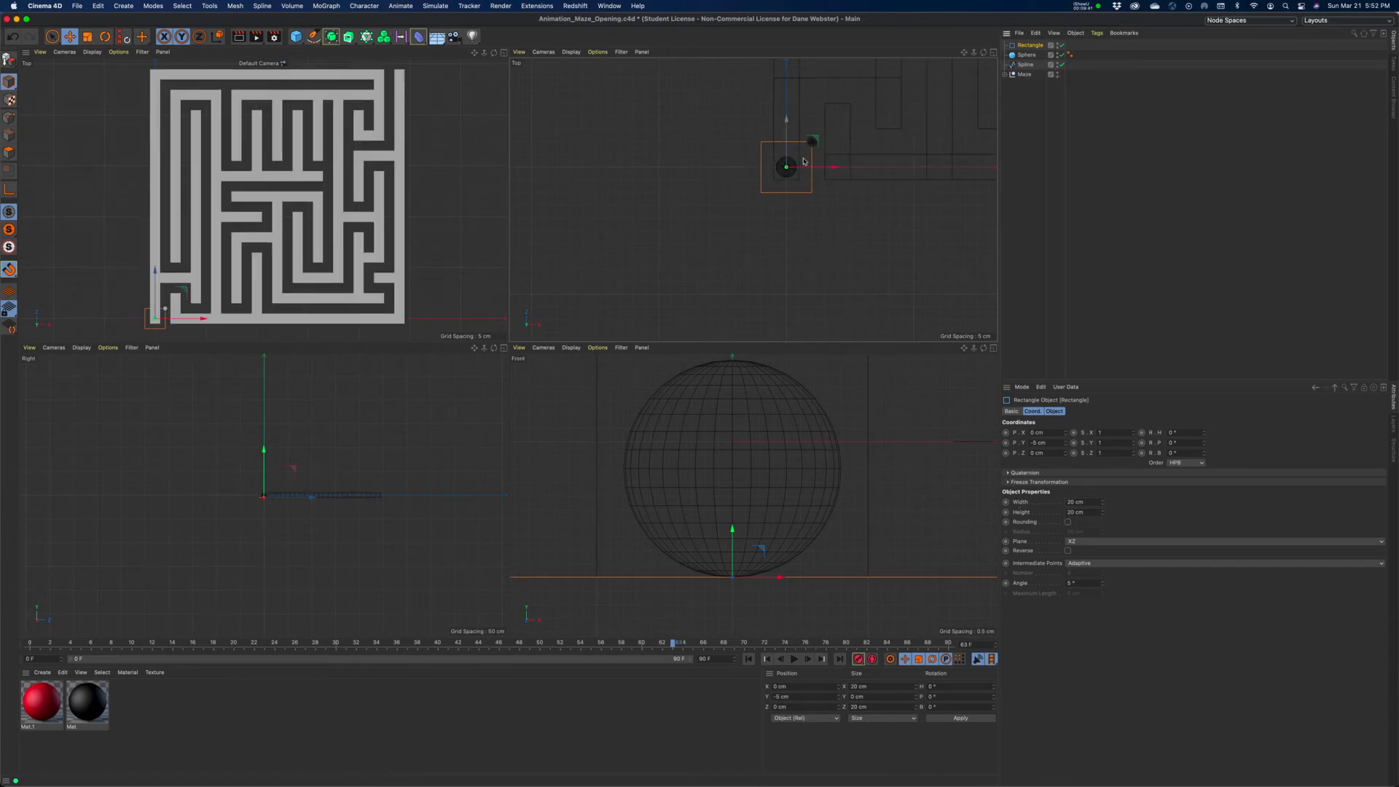
Make the Sphere a child of the Rectangle.
{"action": "left_click", "coordinate": [1026, 65]}
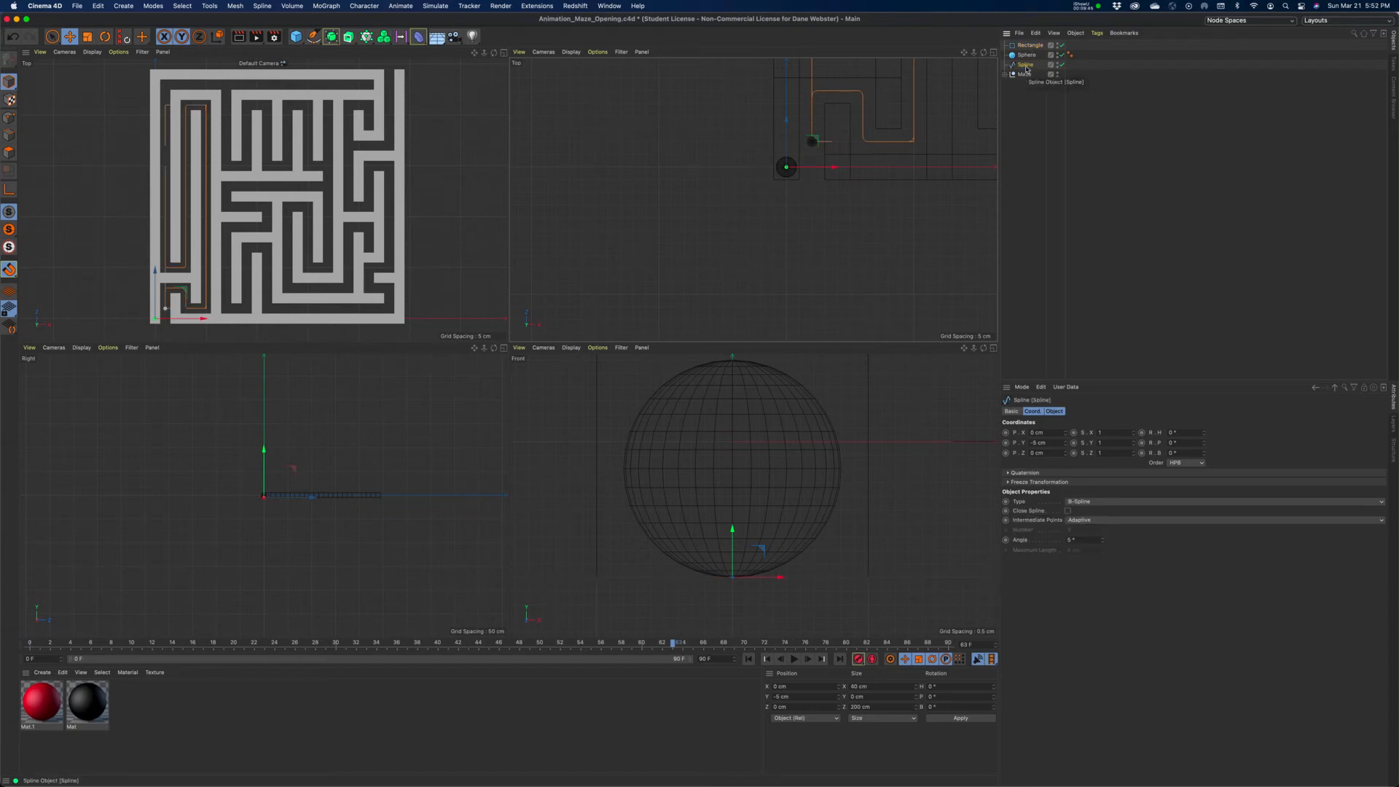
{"action": "left_click_drag", "start_coordinate": [963, 53], "coordinate": [834, 119]}
{"action": "scroll", "coordinate": [909, 209], "scroll_direction": "down", "scroll_amount": 8}
{"action": "scroll", "coordinate": [930, 204], "scroll_direction": "up", "scroll_amount": 4}
{"action": "mouse_move", "coordinate": [963, 54]}
{"action": "left_mouse_down"}
{"action": "mouse_move", "coordinate": [891, 92]}
{"action": "mouse_move", "coordinate": [943, 60]}
{"action": "left_mouse_up"}
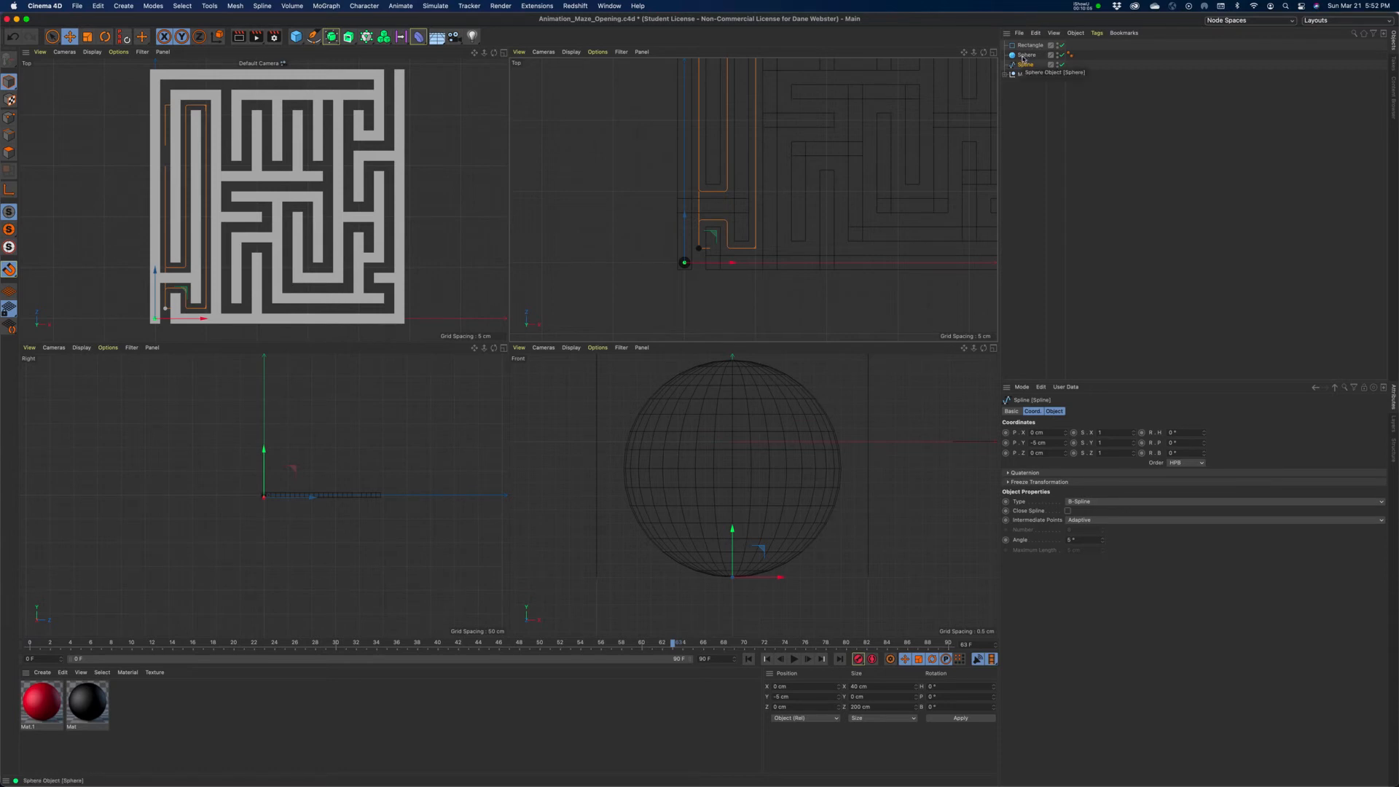
{"action": "left_click_drag", "start_coordinate": [1023, 59], "coordinate": [1030, 49]}
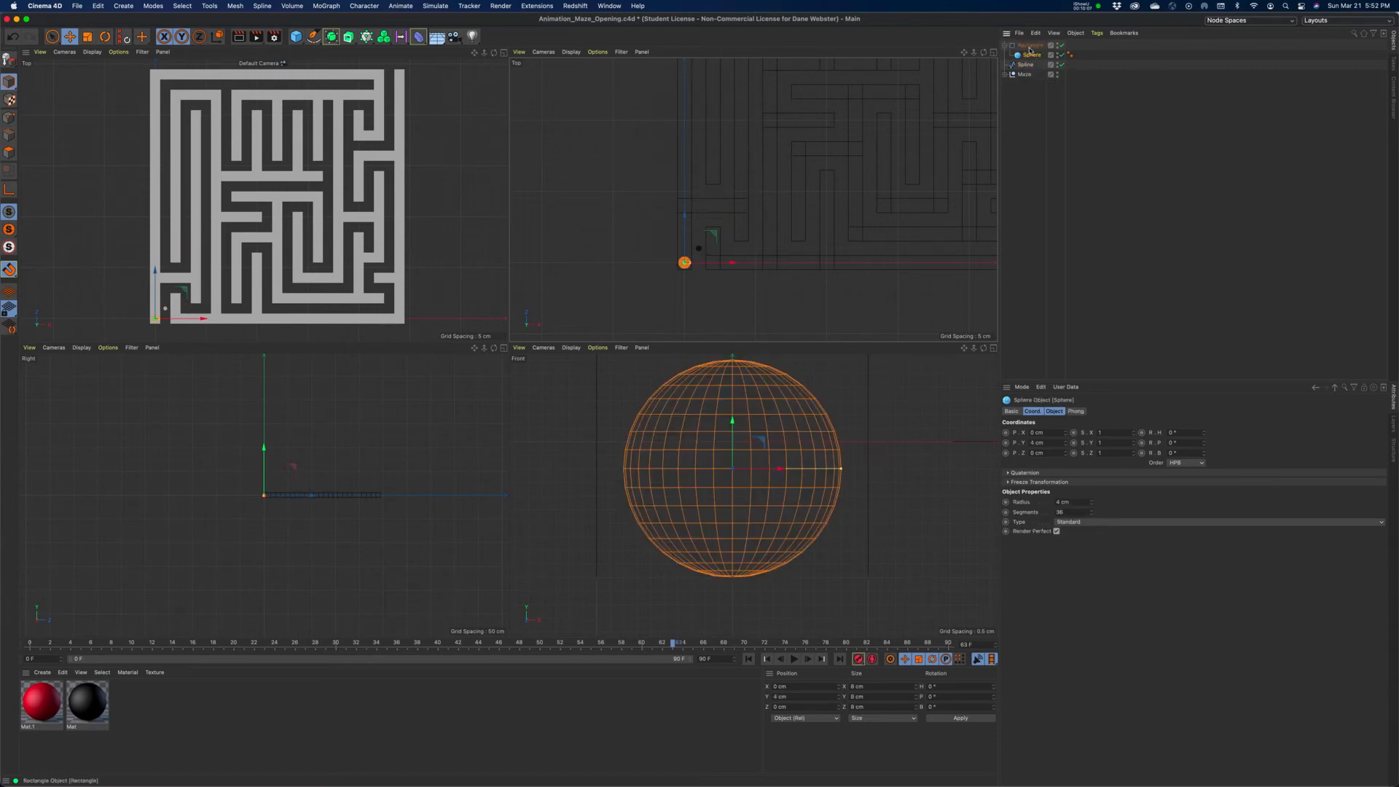
{"action": "left_click", "coordinate": [1030, 47]}
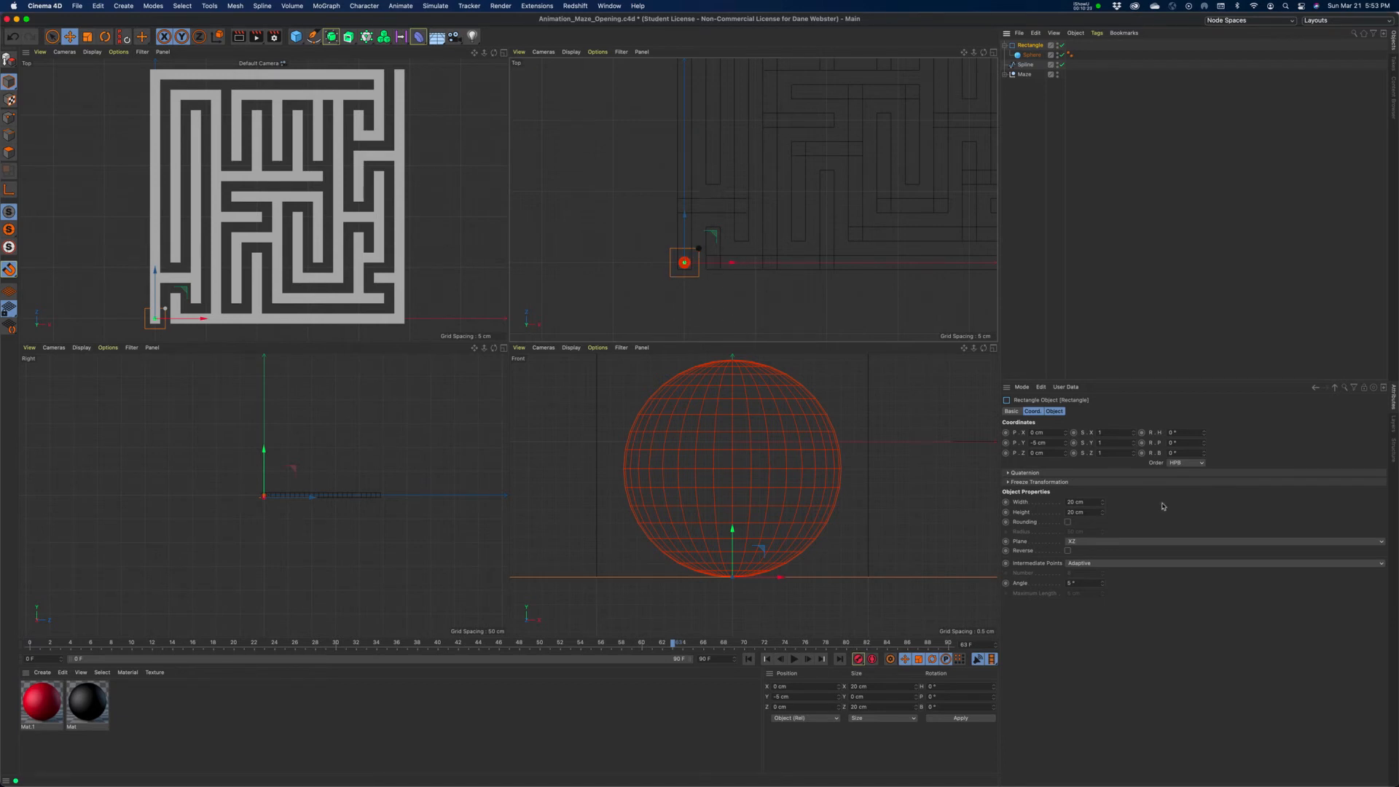
Freeze all transformations of the Sphere so its local coordinates are zeroed.
{"action": "left_click", "coordinate": [1031, 55]}
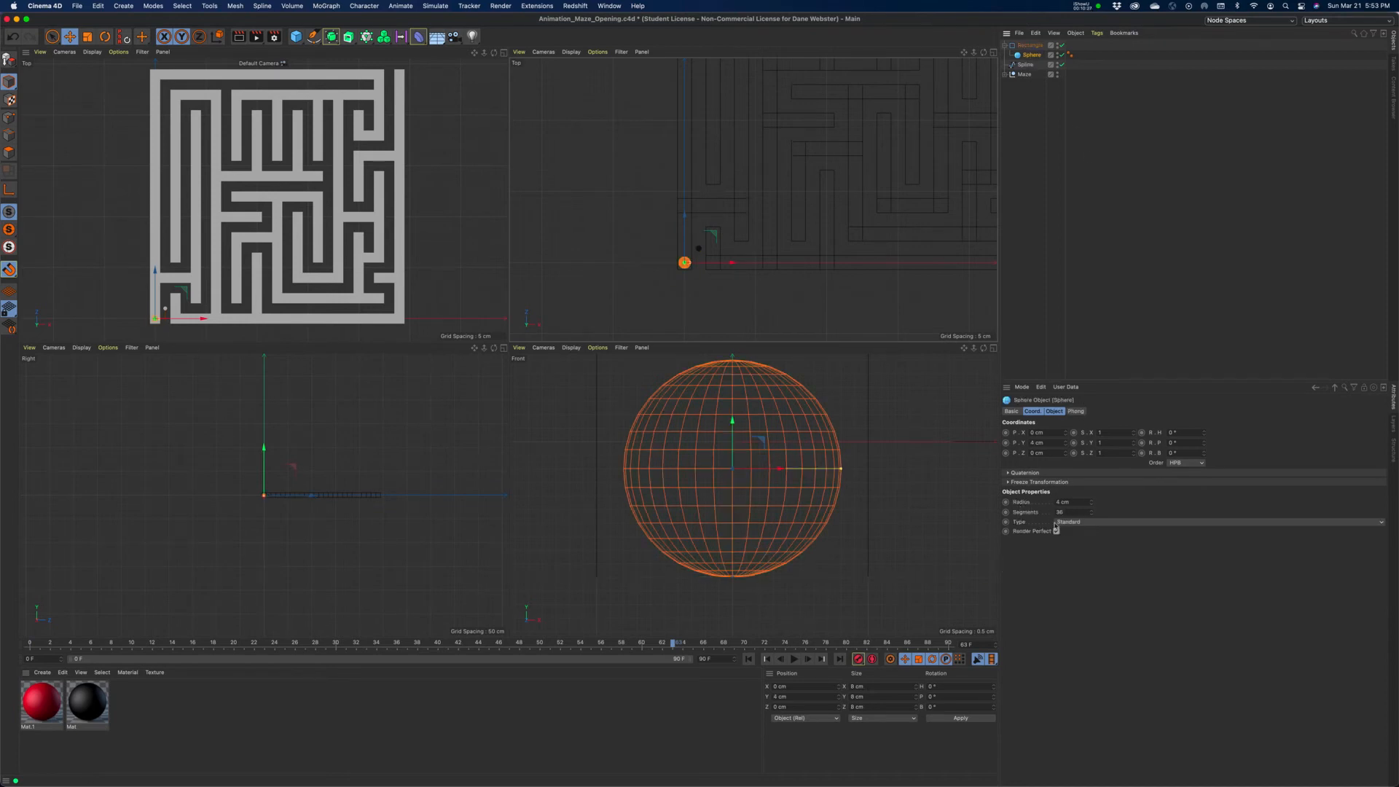
{"action": "left_click", "coordinate": [1008, 481]}
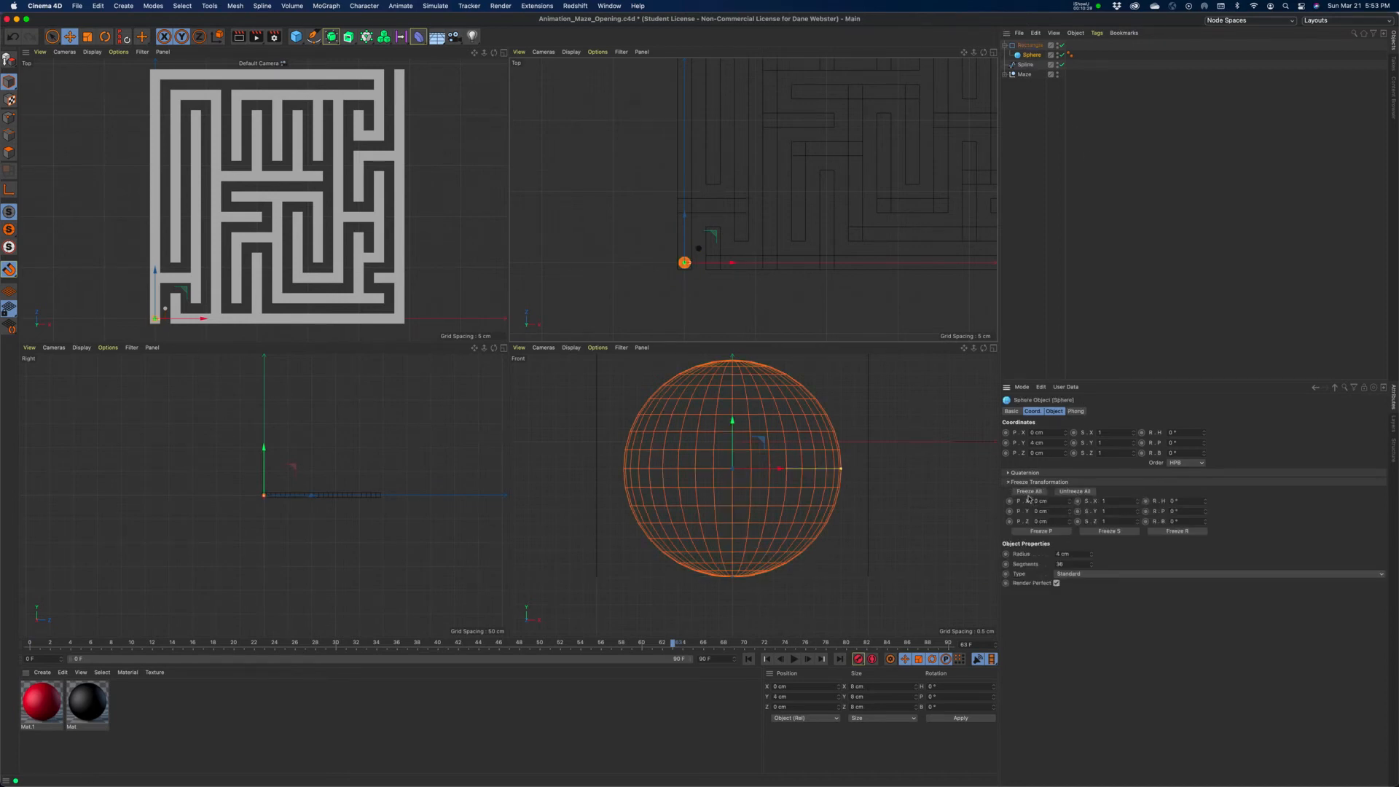
{"action": "left_click", "coordinate": [1029, 492]}
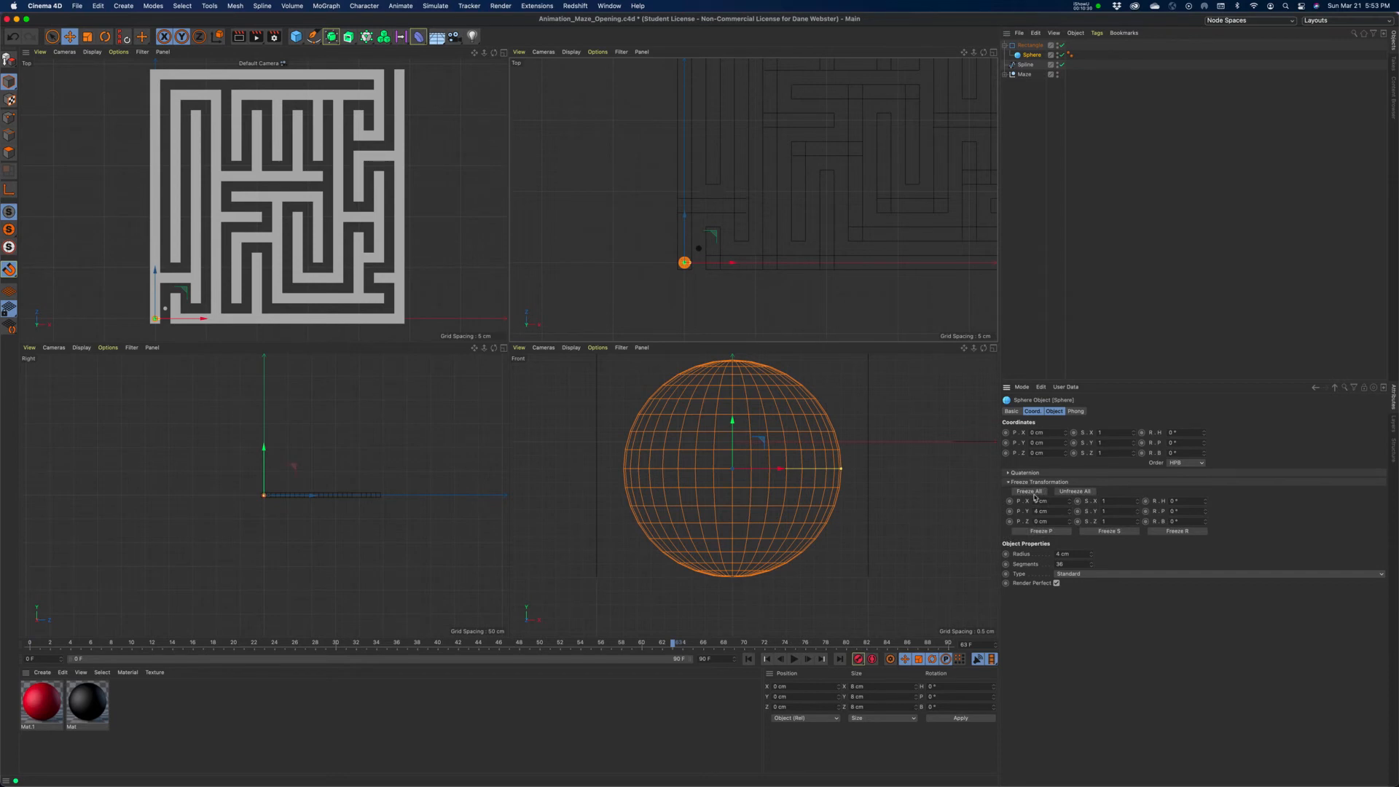
{"action": "left_click", "coordinate": [1009, 483]}
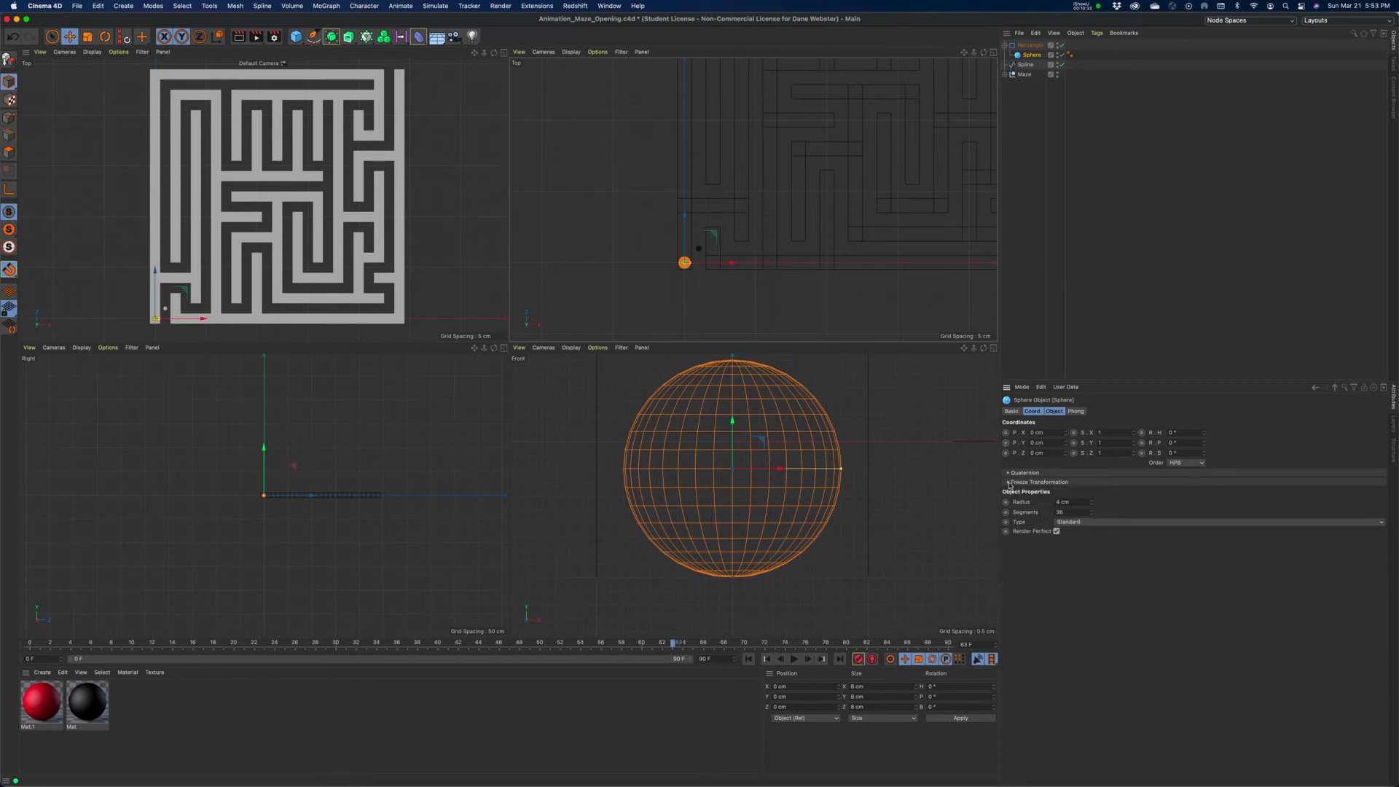
Add an Align to Spline tag to the Rectangle.
{"action": "left_click", "coordinate": [1029, 46]}
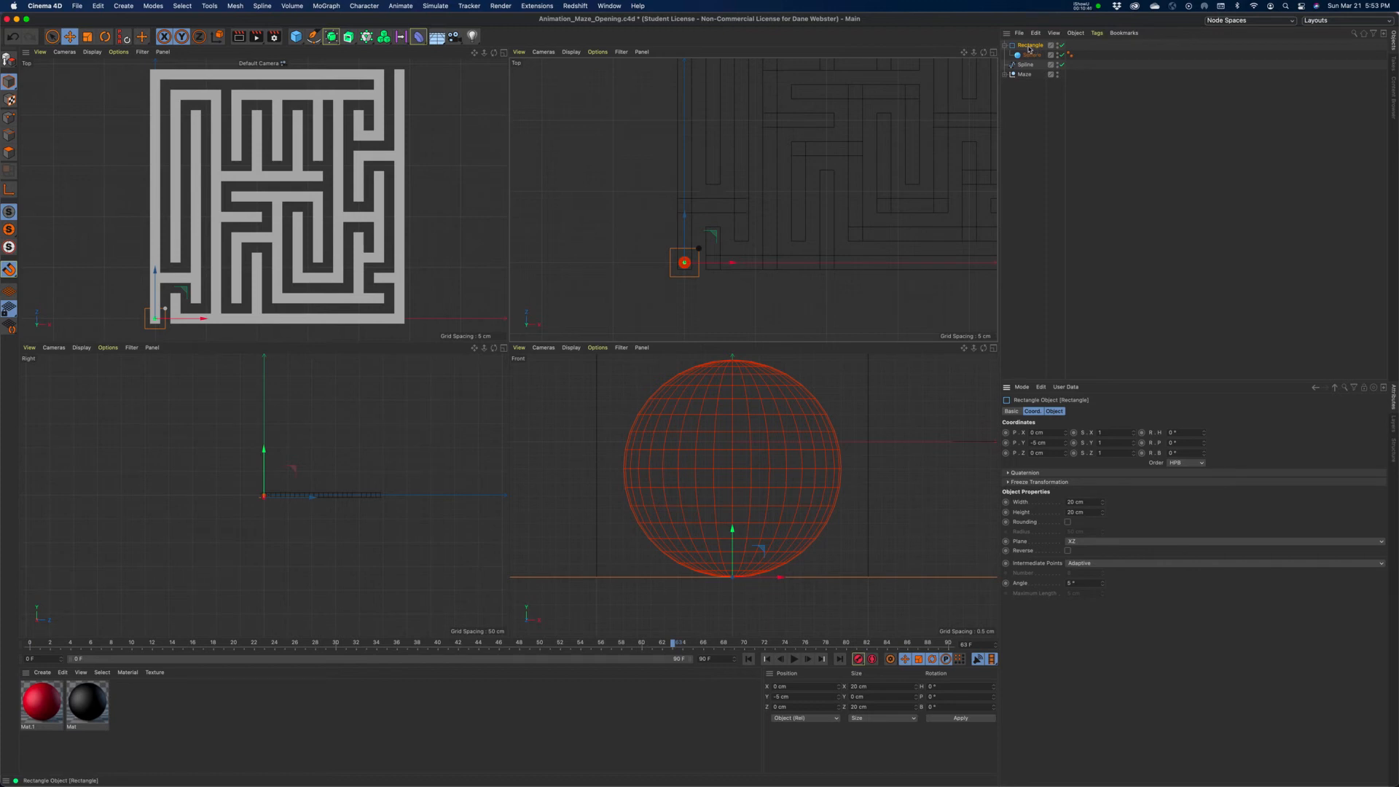
{"action": "right_click", "coordinate": [1029, 49]}
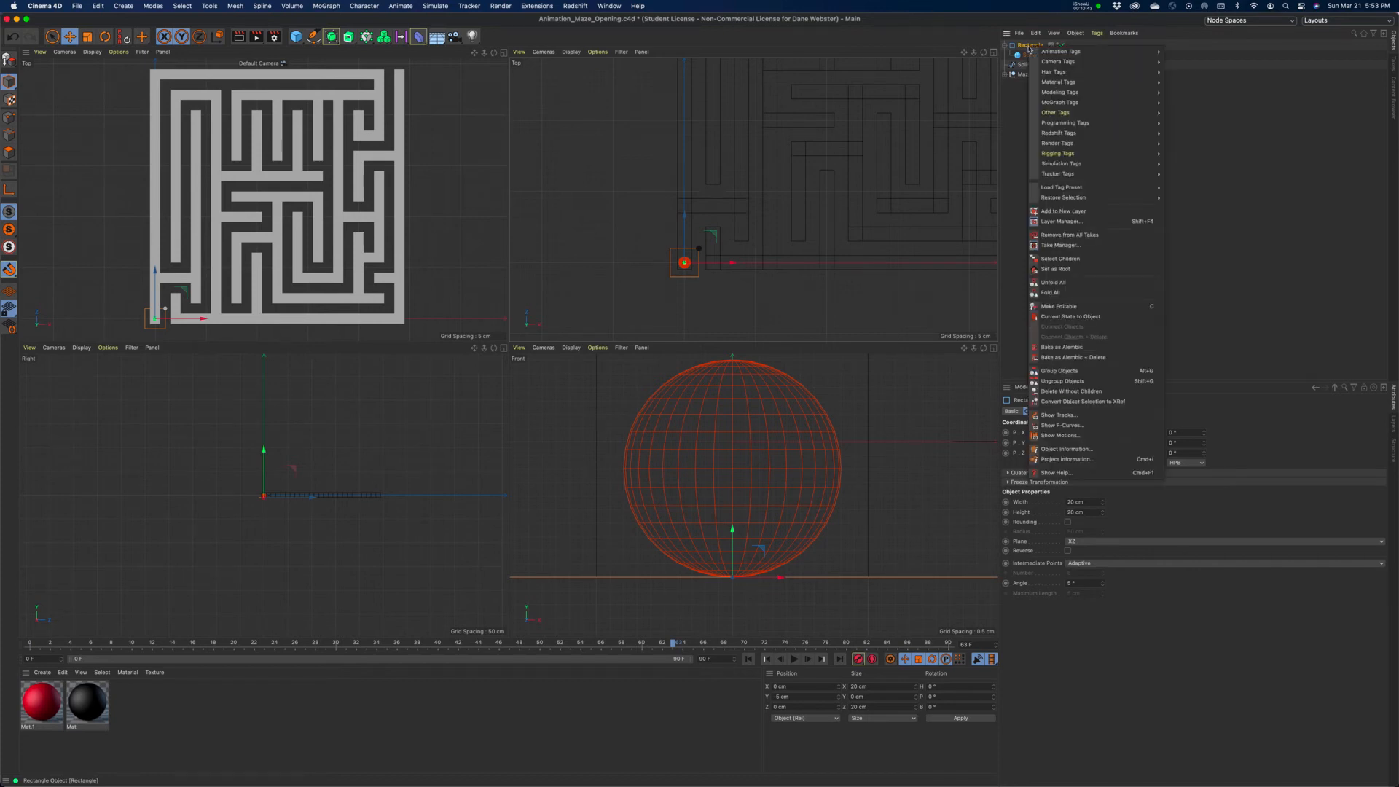
{"action": "mouse_move", "coordinate": [1041, 58]}
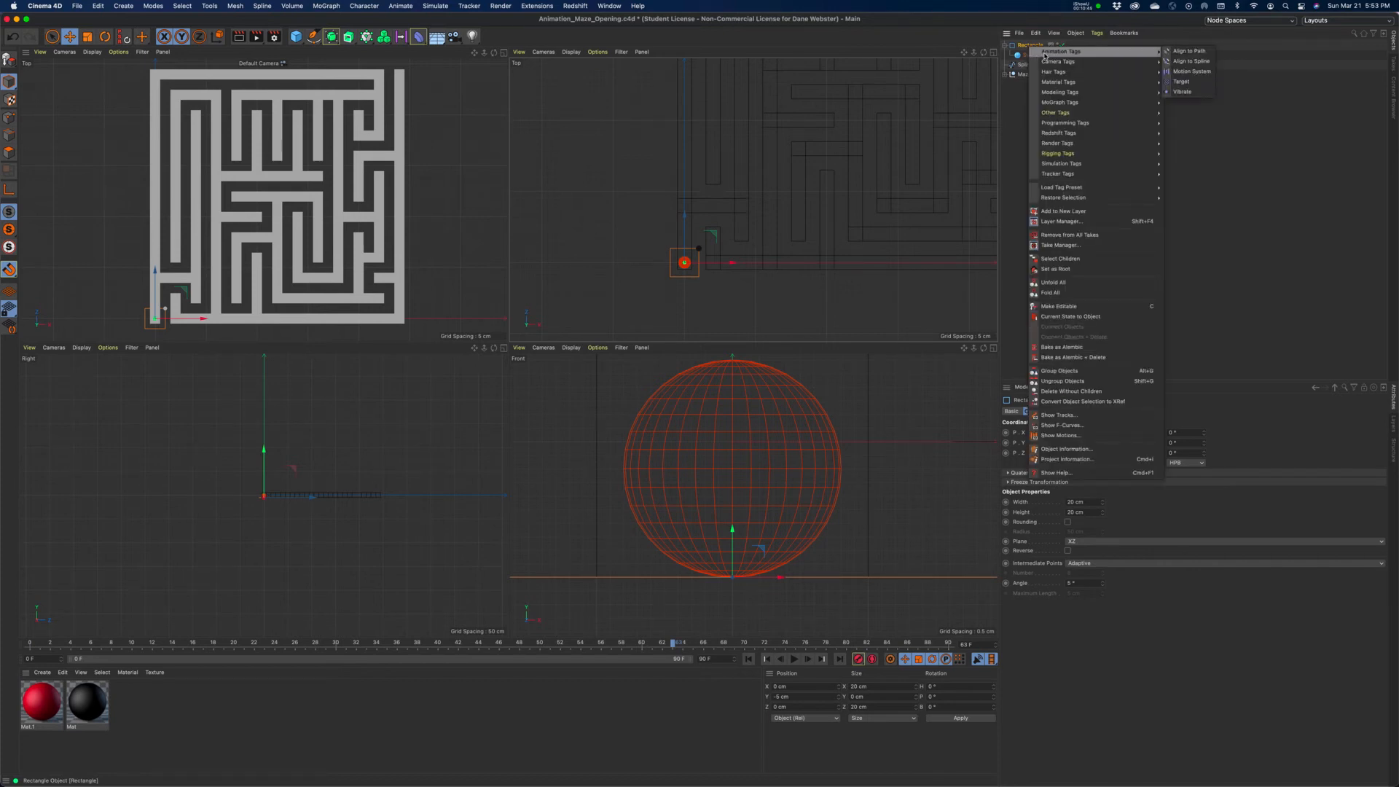
{"action": "left_click", "coordinate": [1196, 63]}
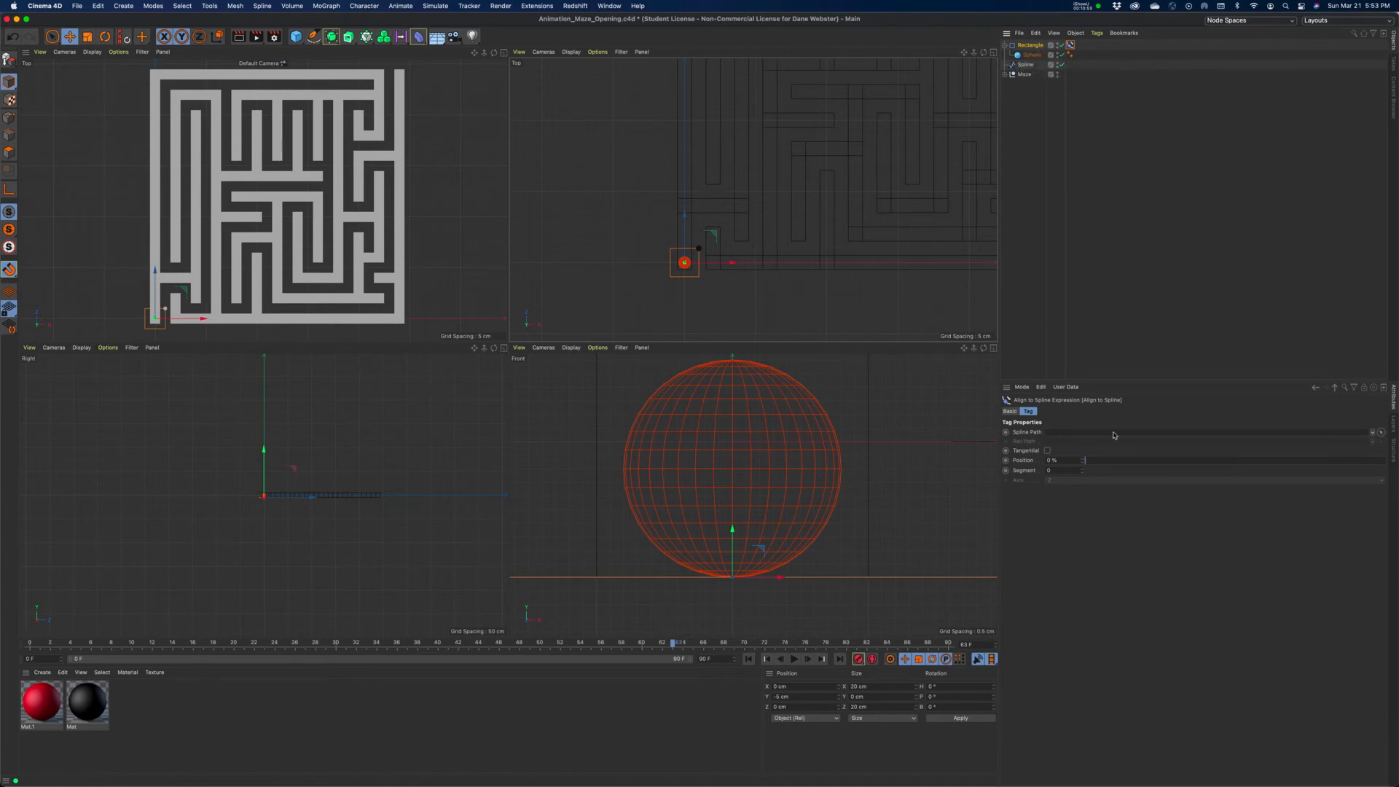
Rename the spline ballMaze_Path and assign it as the Spline Path of the Rectangle's Align to Spline tag.
{"action": "left_click", "coordinate": [1026, 65]}
{"action": "double_click", "coordinate": [1027, 65]}
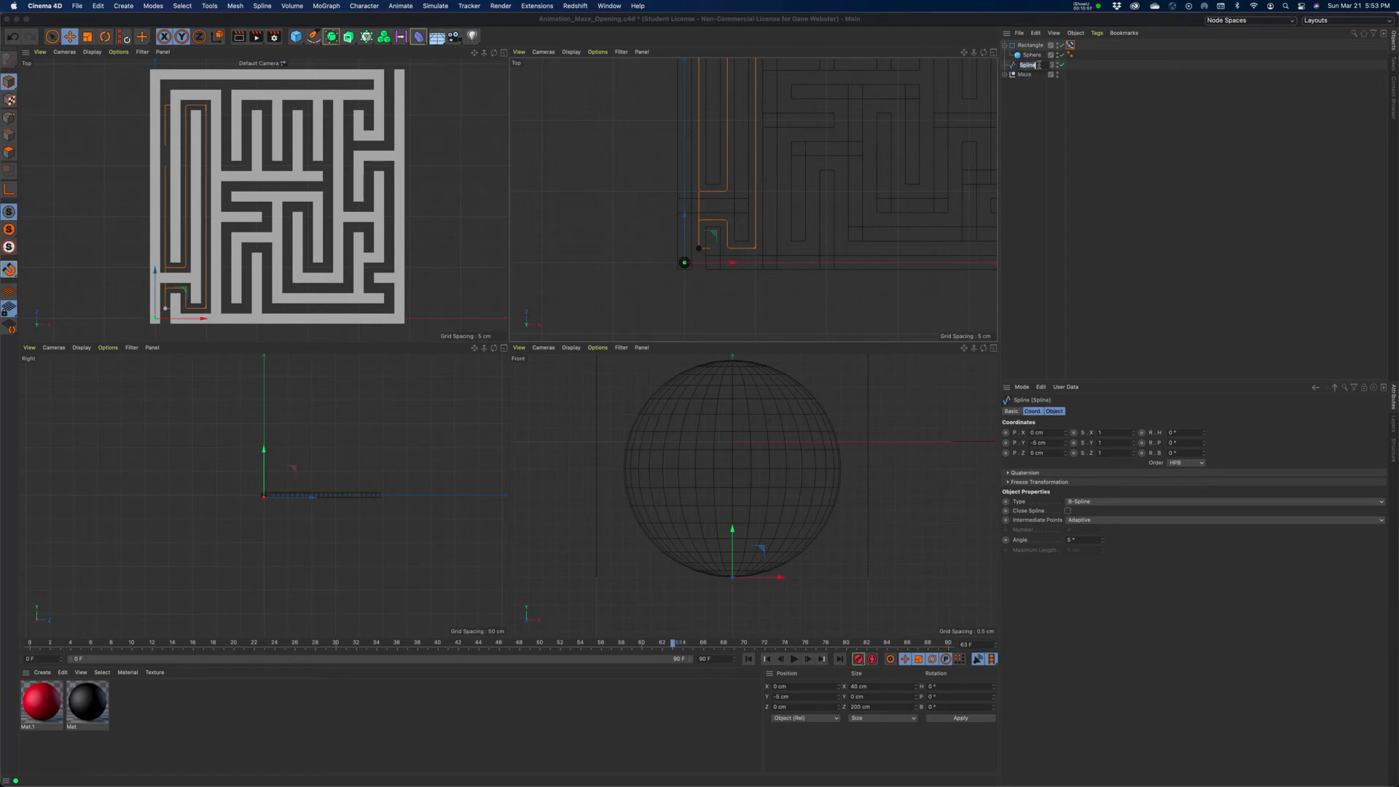
{"action": "type", "text": "m"}
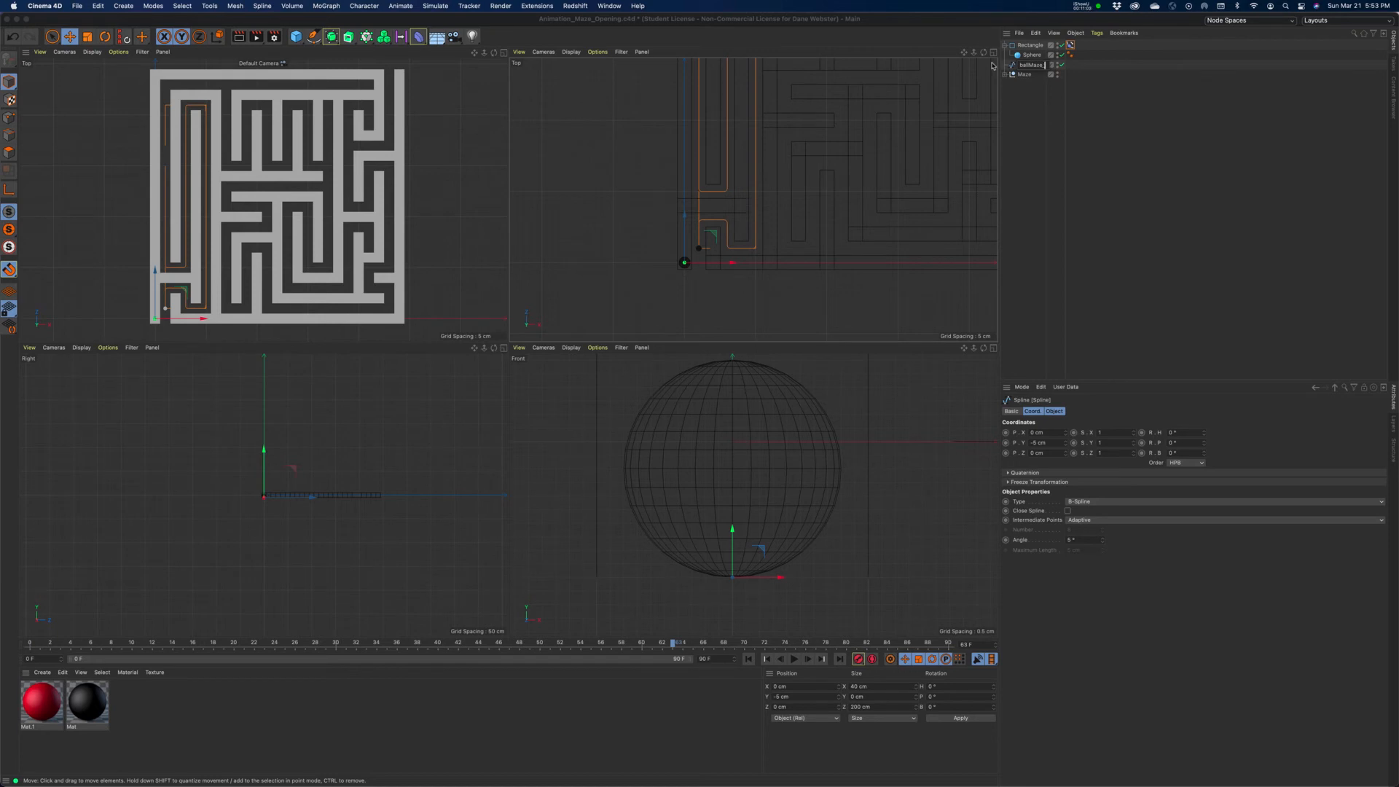
{"action": "key", "text": "Return"}
{"action": "left_click", "coordinate": [1082, 55]}
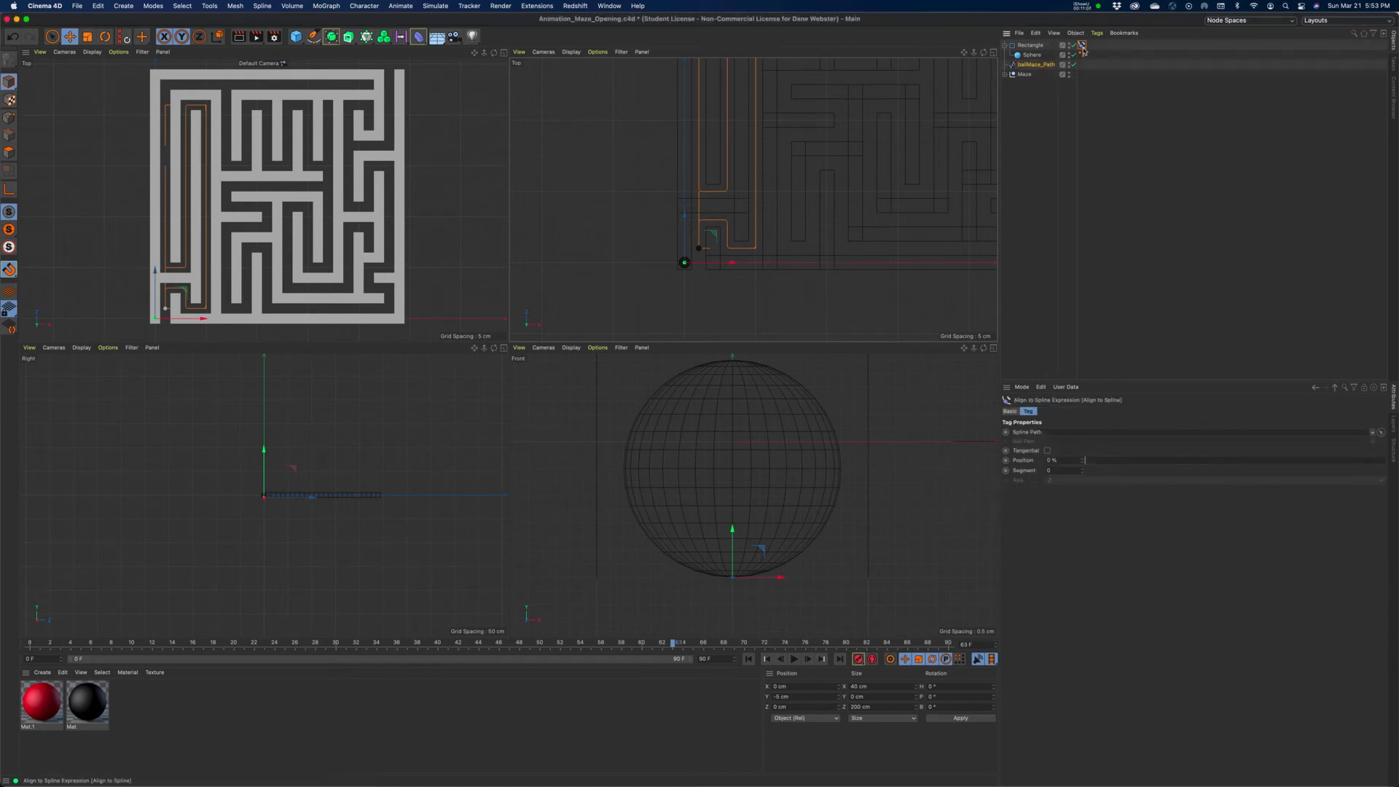
{"action": "left_click_drag", "start_coordinate": [1025, 72], "coordinate": [1069, 433]}
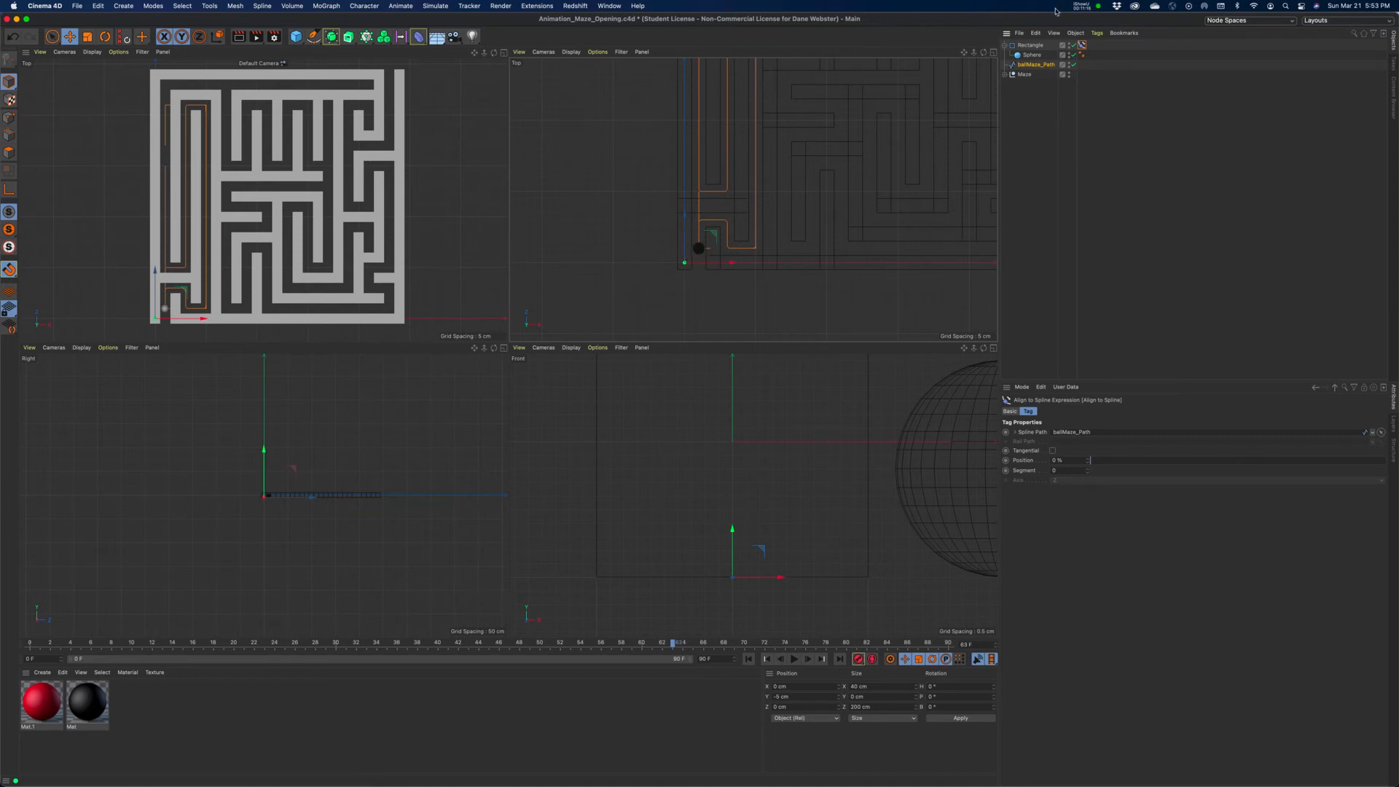
Turn on the Rectangle's display color and set it to a fully saturated turquoise green.
{"action": "left_click", "coordinate": [1031, 47]}
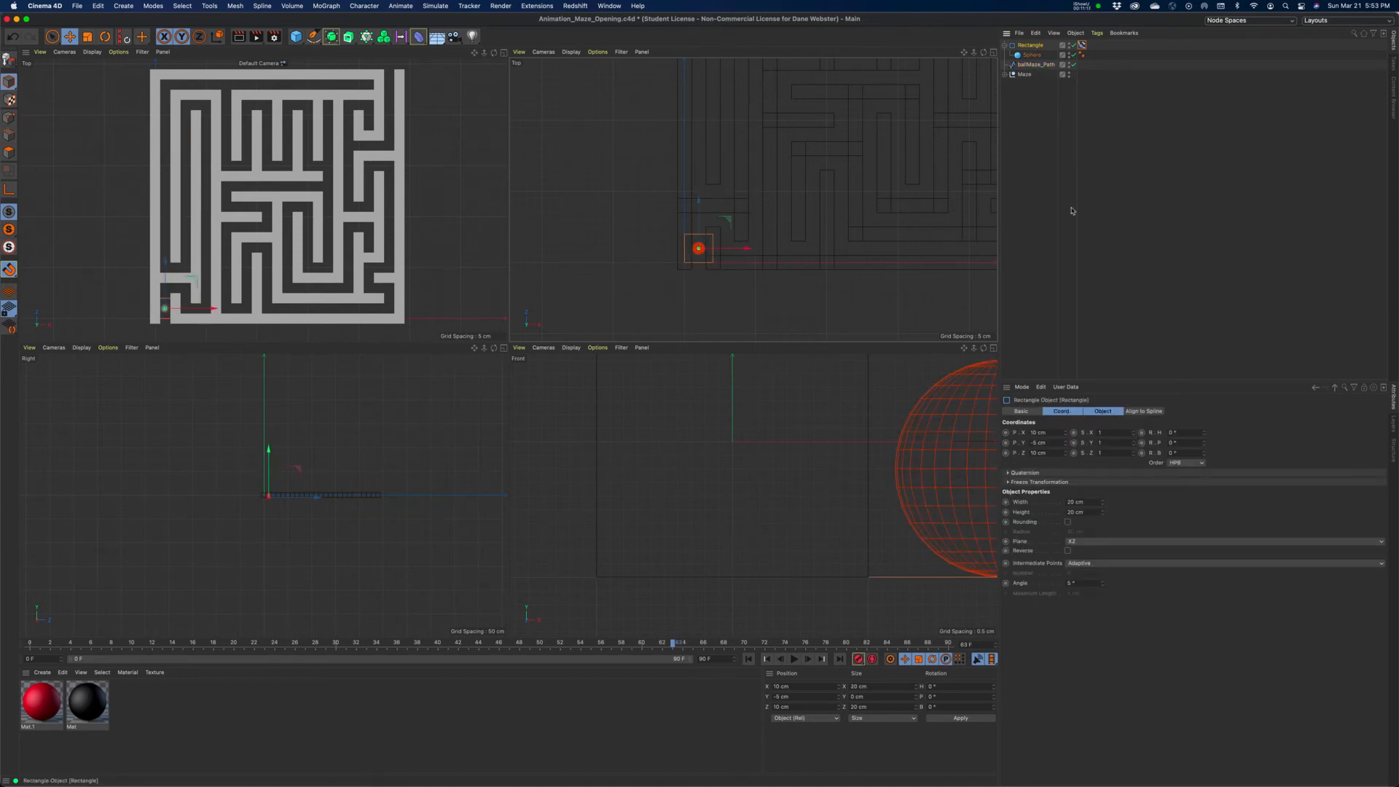
{"action": "left_click", "coordinate": [1030, 413]}
{"action": "left_click", "coordinate": [1086, 488]}
{"action": "left_click", "coordinate": [1071, 518]}
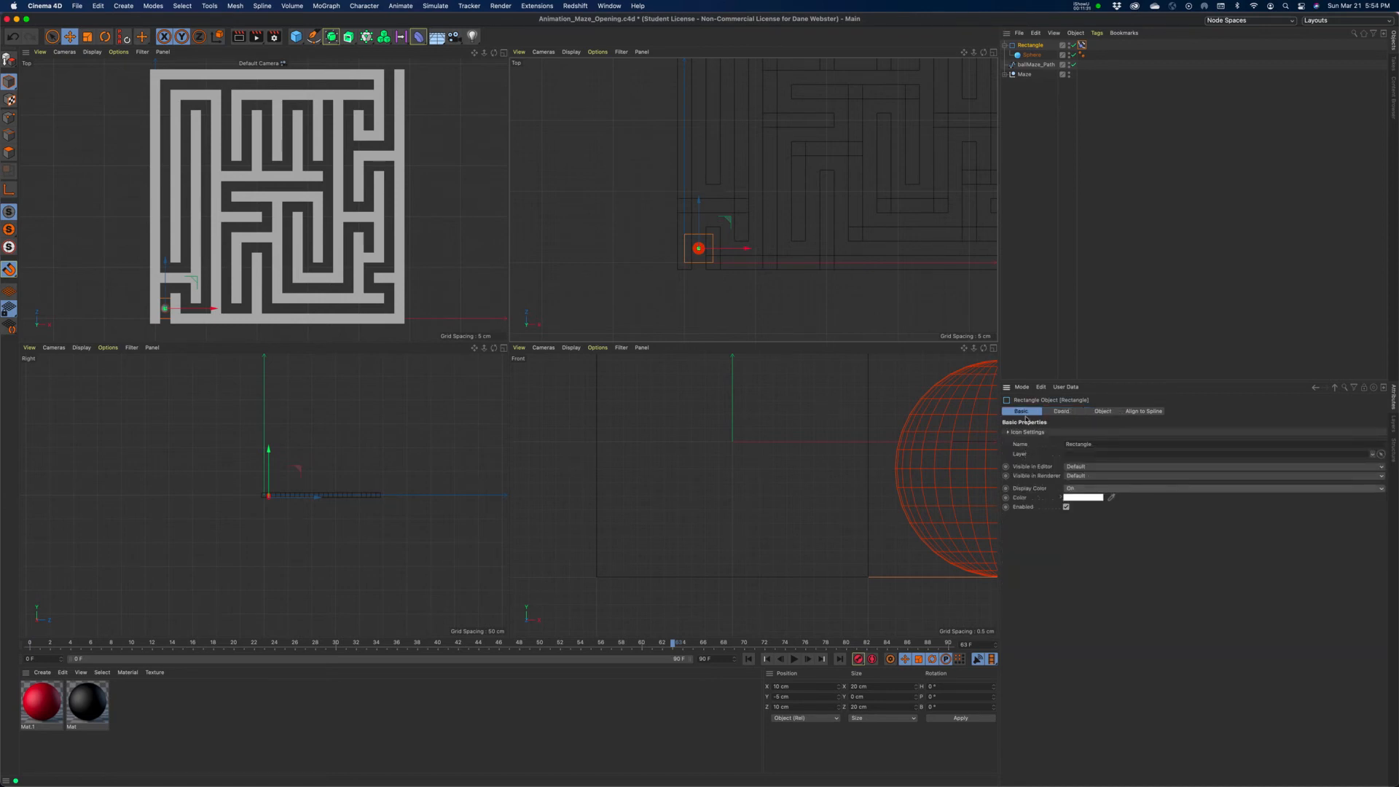
{"action": "left_click", "coordinate": [1088, 498]}
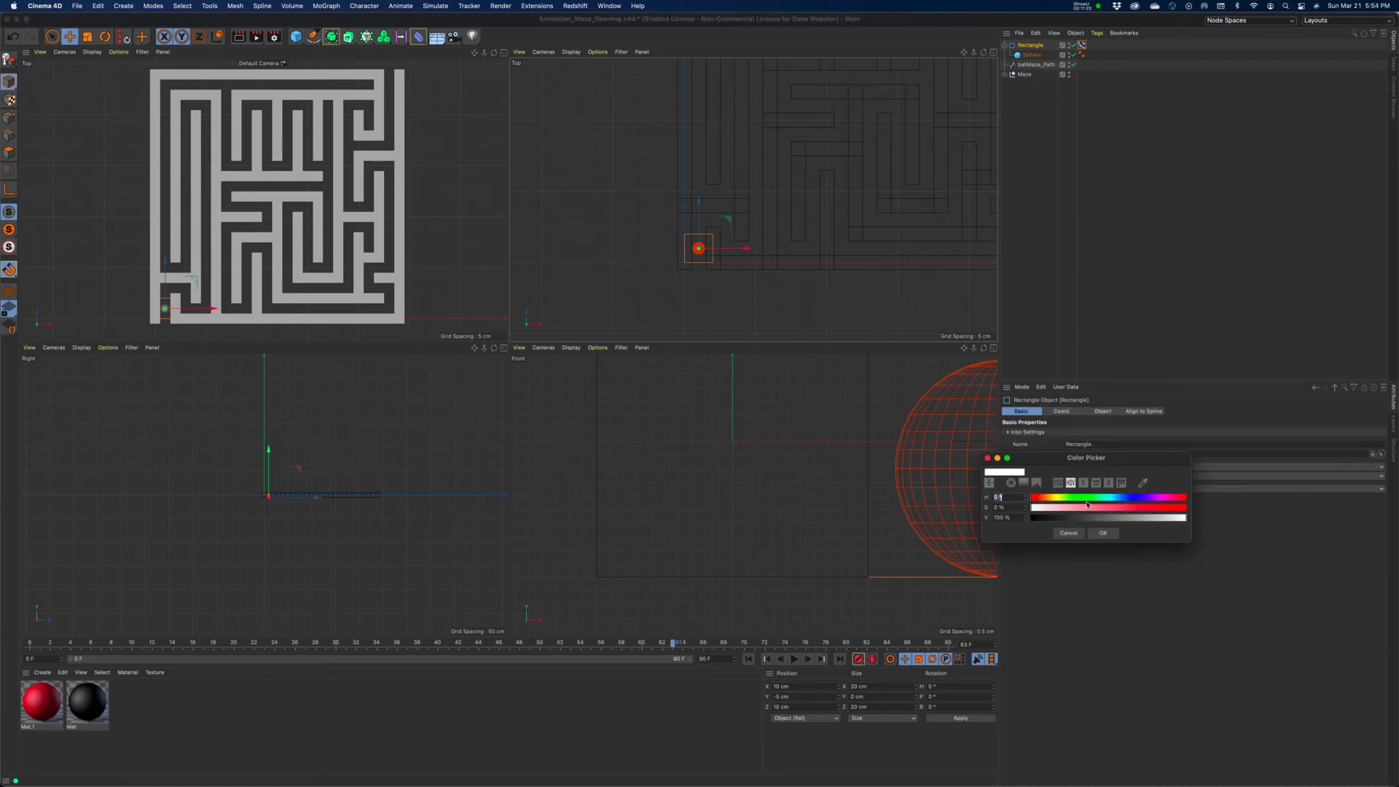
{"action": "left_click_drag", "start_coordinate": [1085, 508], "coordinate": [1244, 512]}
{"action": "left_click", "coordinate": [1104, 498]}
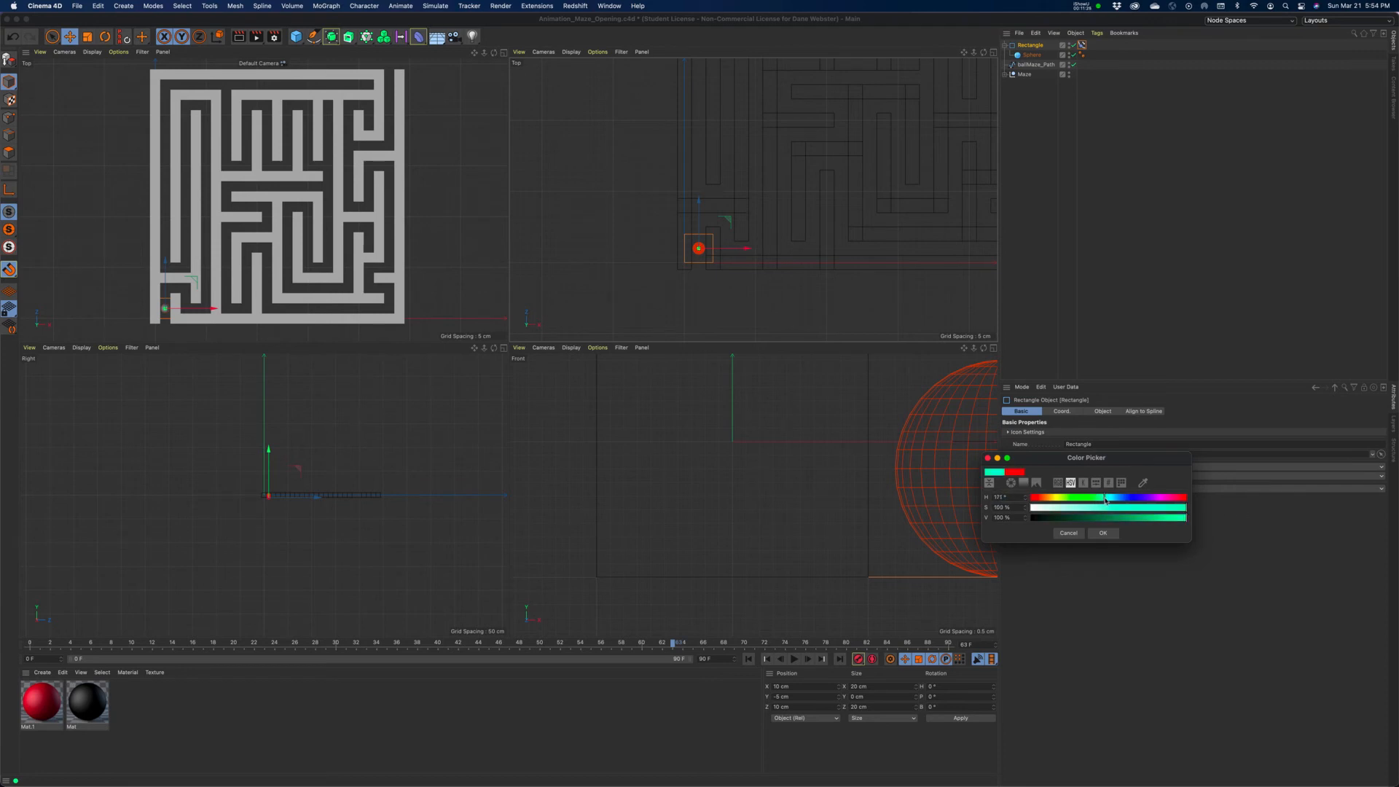
{"action": "left_click", "coordinate": [1104, 533]}
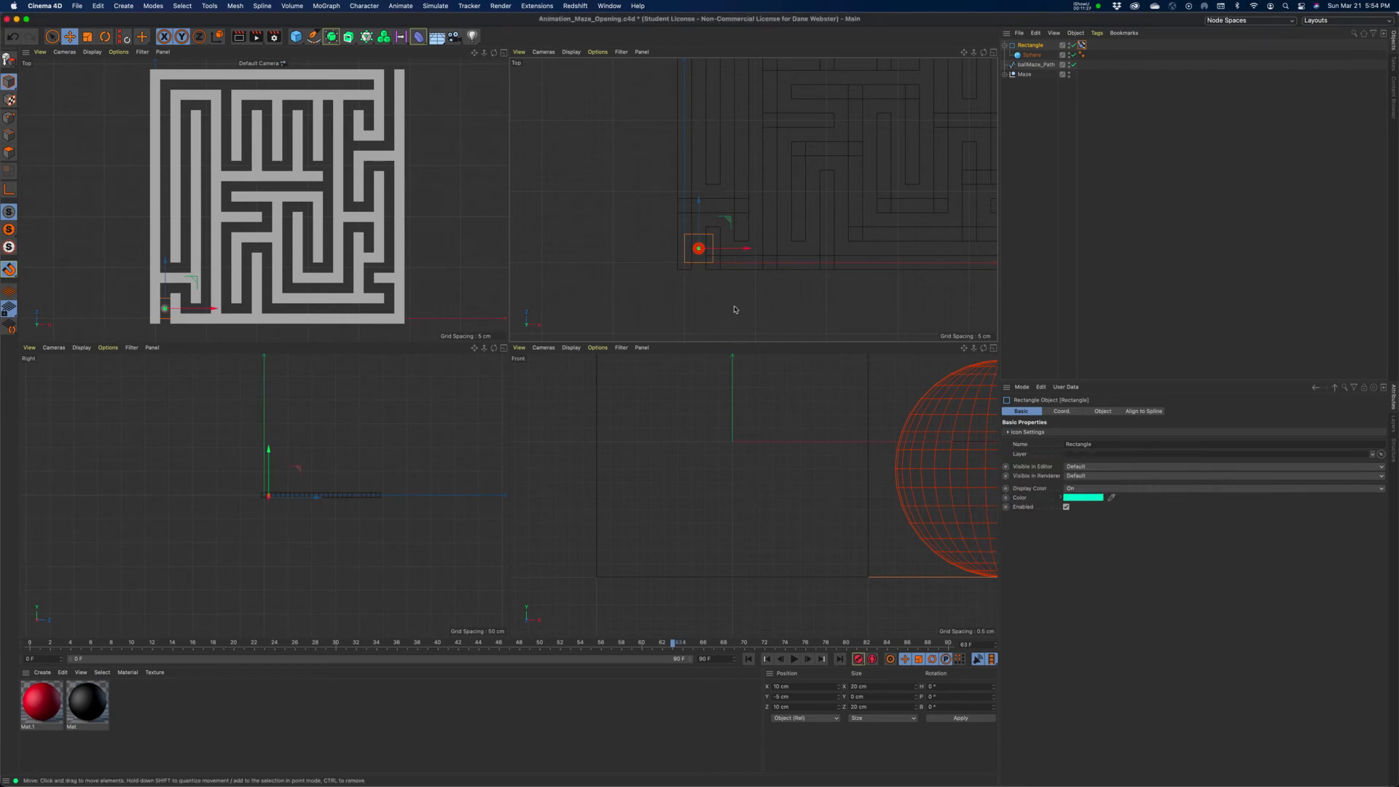
{"action": "left_click", "coordinate": [734, 311]}
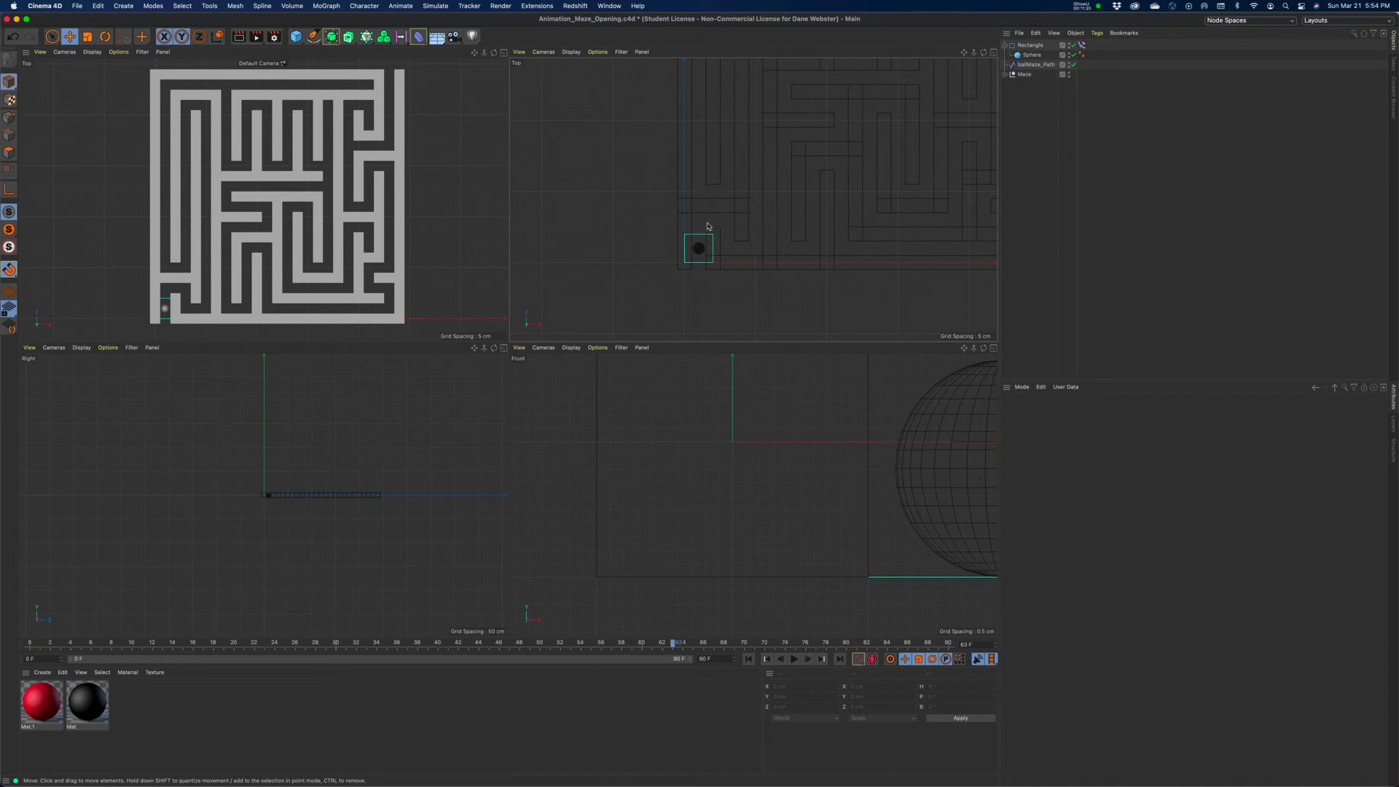
Maximize the wireframe Top view and scrub the timeline to frame 57 to review the maze animation.
{"action": "left_click", "coordinate": [504, 54]}
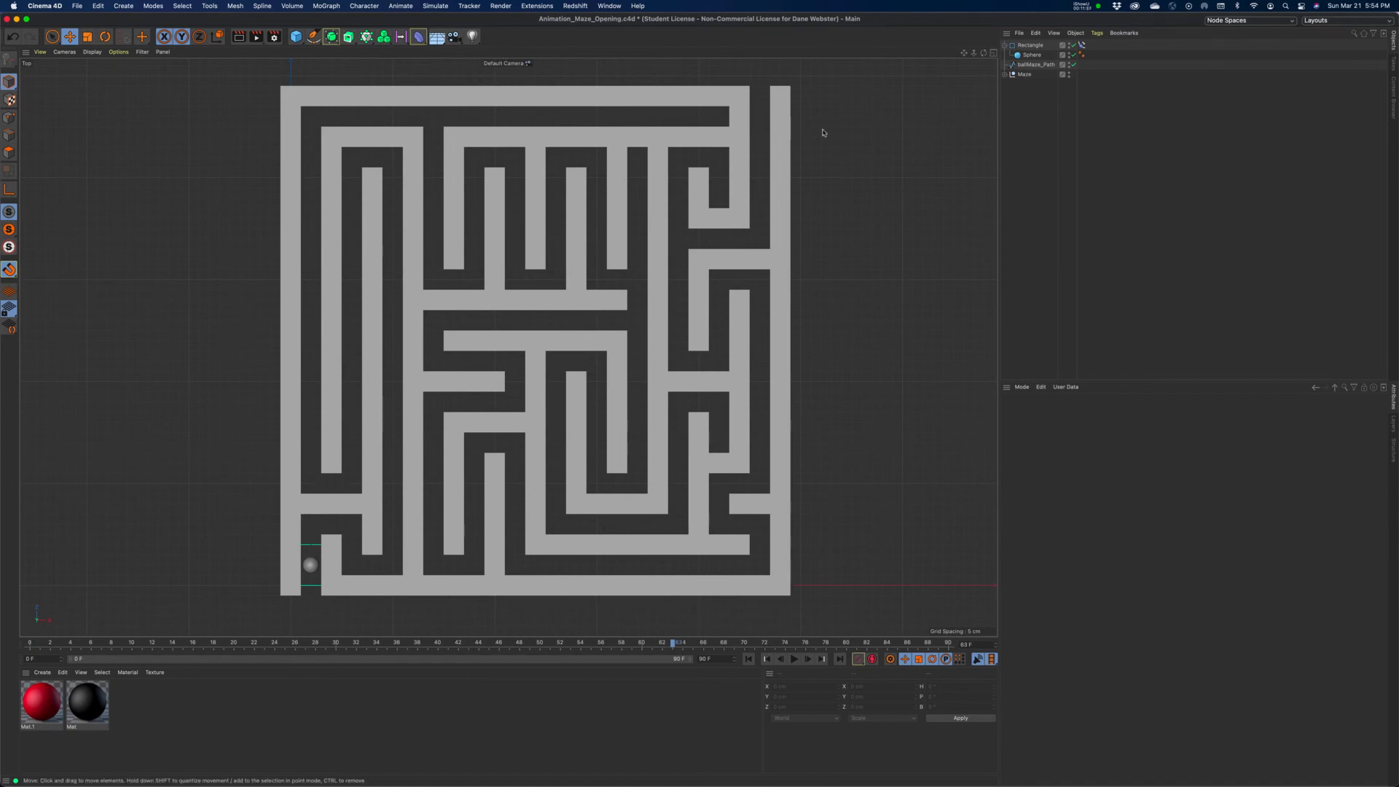
{"action": "left_click", "coordinate": [994, 53]}
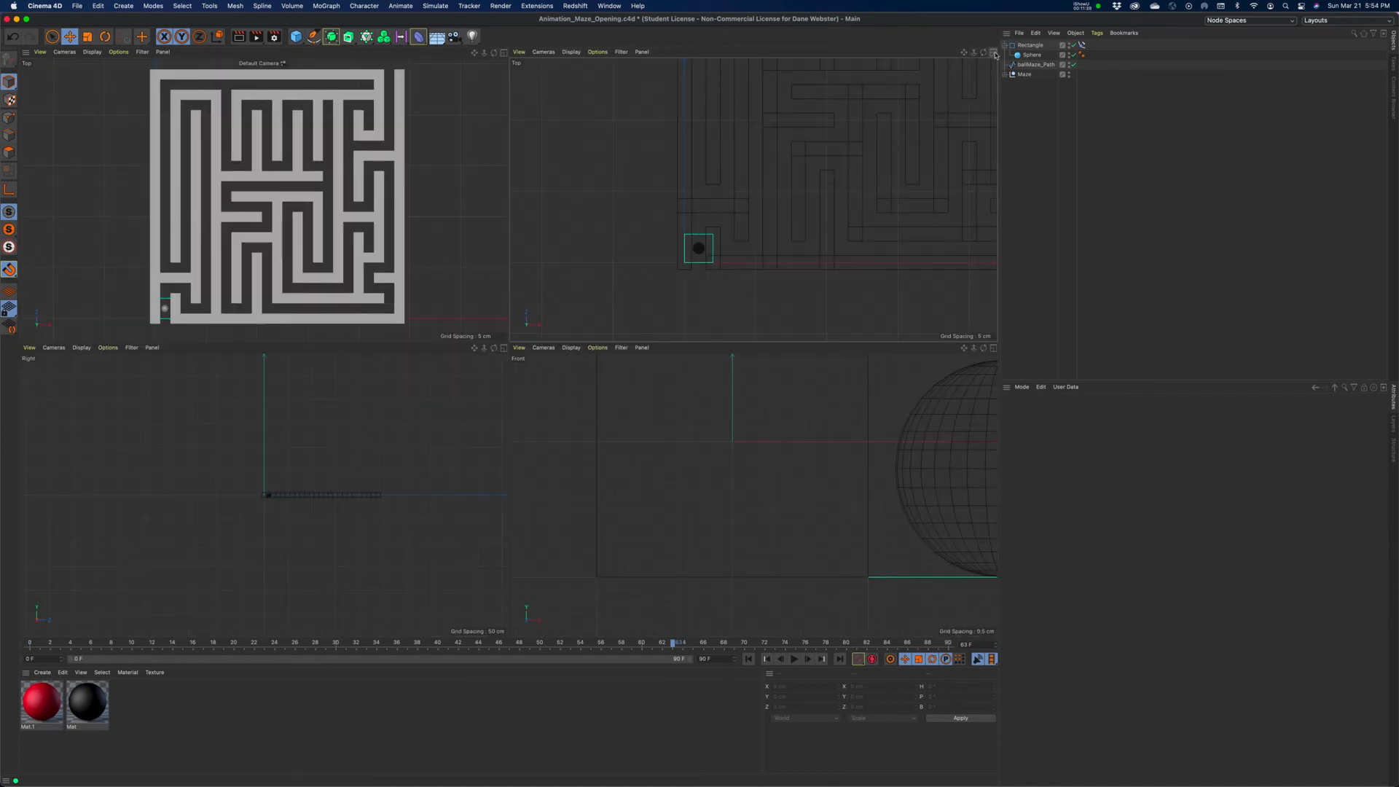
{"action": "left_click", "coordinate": [994, 54]}
{"action": "left_click_drag", "start_coordinate": [964, 53], "coordinate": [892, 147]}
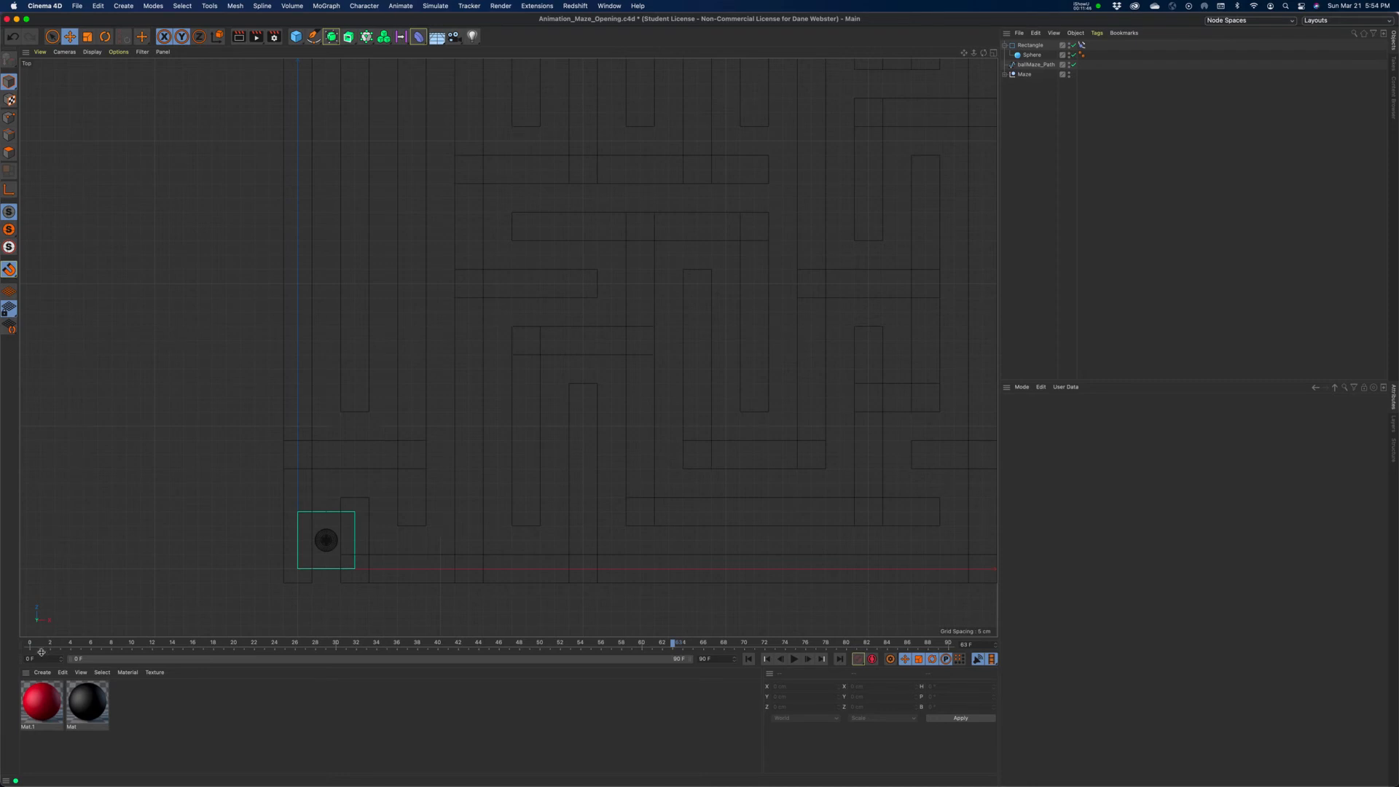
{"action": "left_click_drag", "start_coordinate": [51, 645], "coordinate": [427, 644]}
{"action": "left_click_drag", "start_coordinate": [547, 648], "coordinate": [610, 625]}
Turn on the display color of ballMaze_Path and set it to fully saturated red.
{"action": "left_click", "coordinate": [1031, 65]}
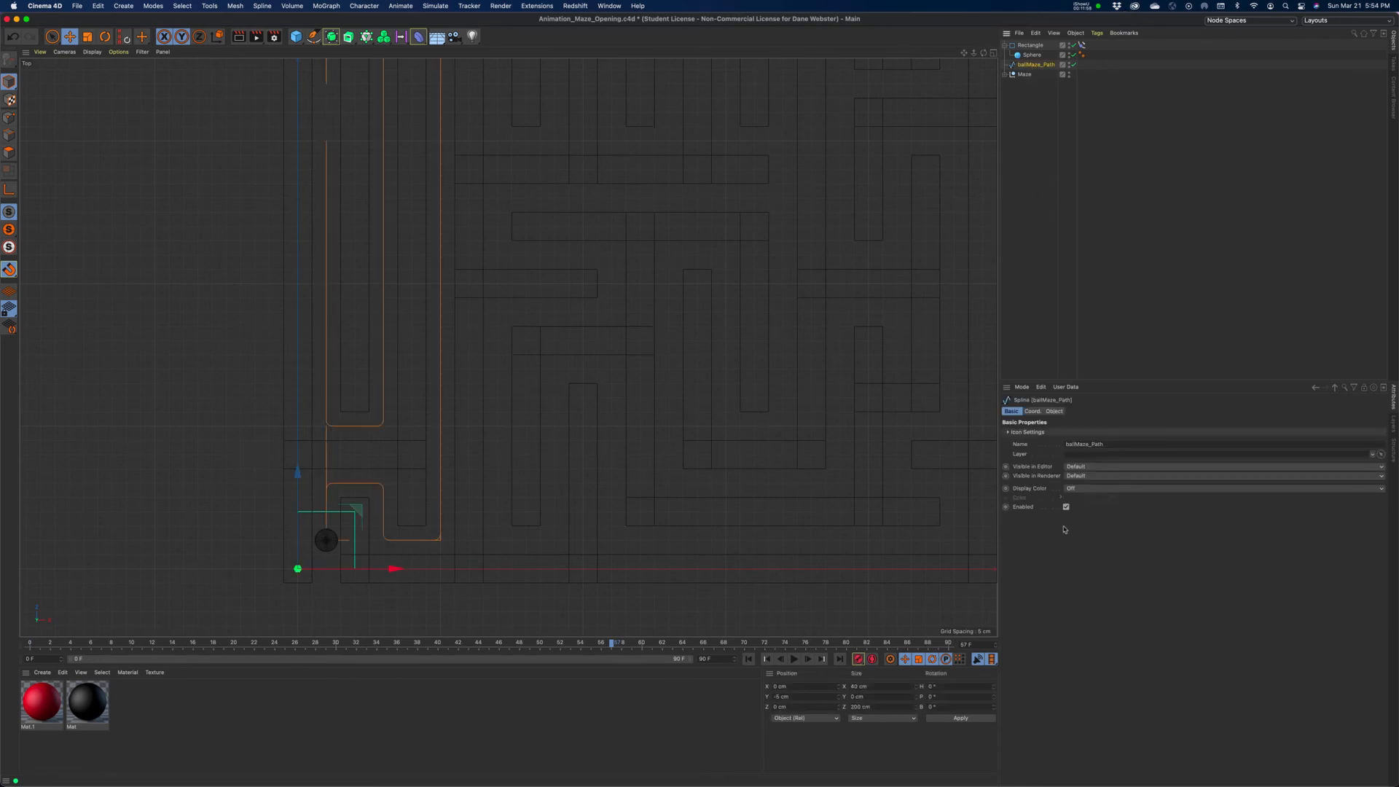
{"action": "left_click", "coordinate": [1077, 489]}
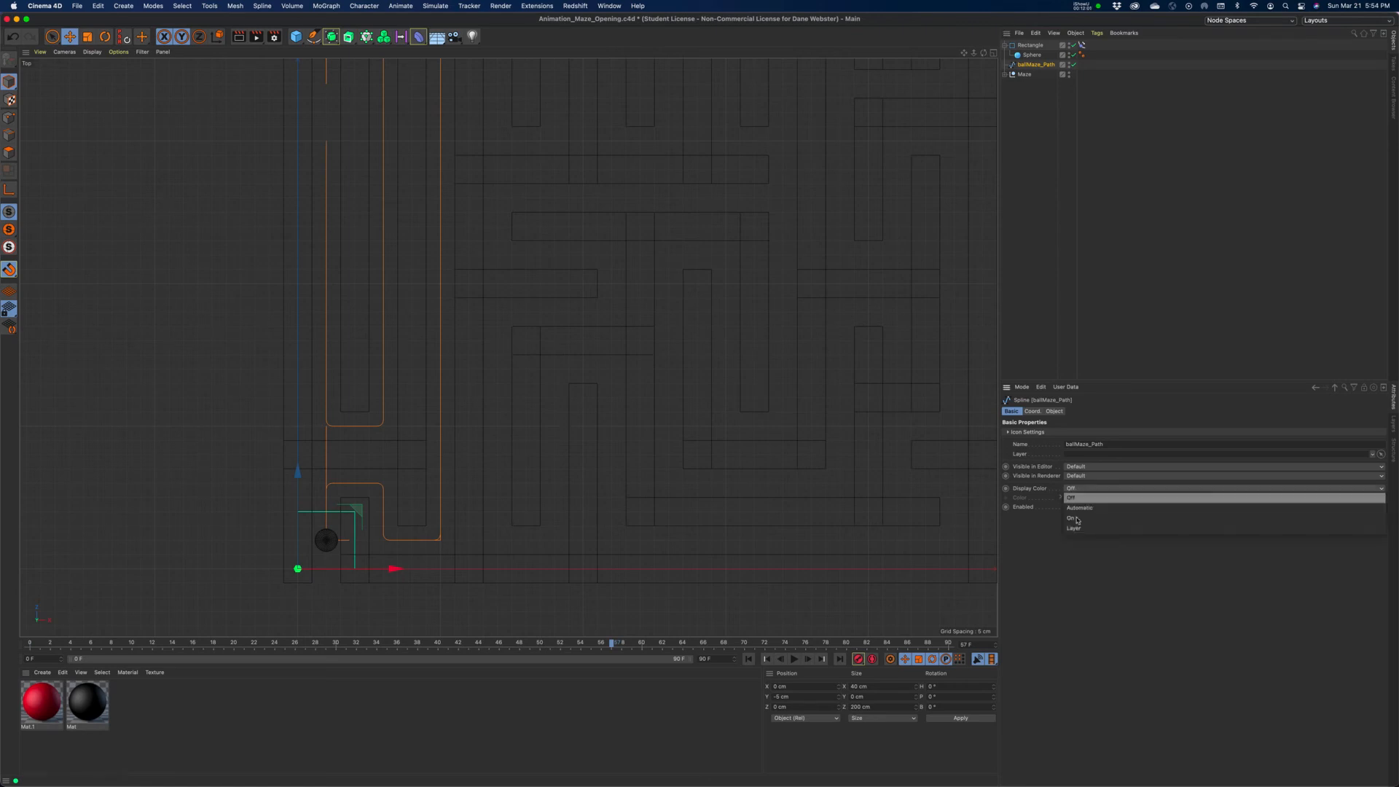
{"action": "left_click", "coordinate": [1077, 519]}
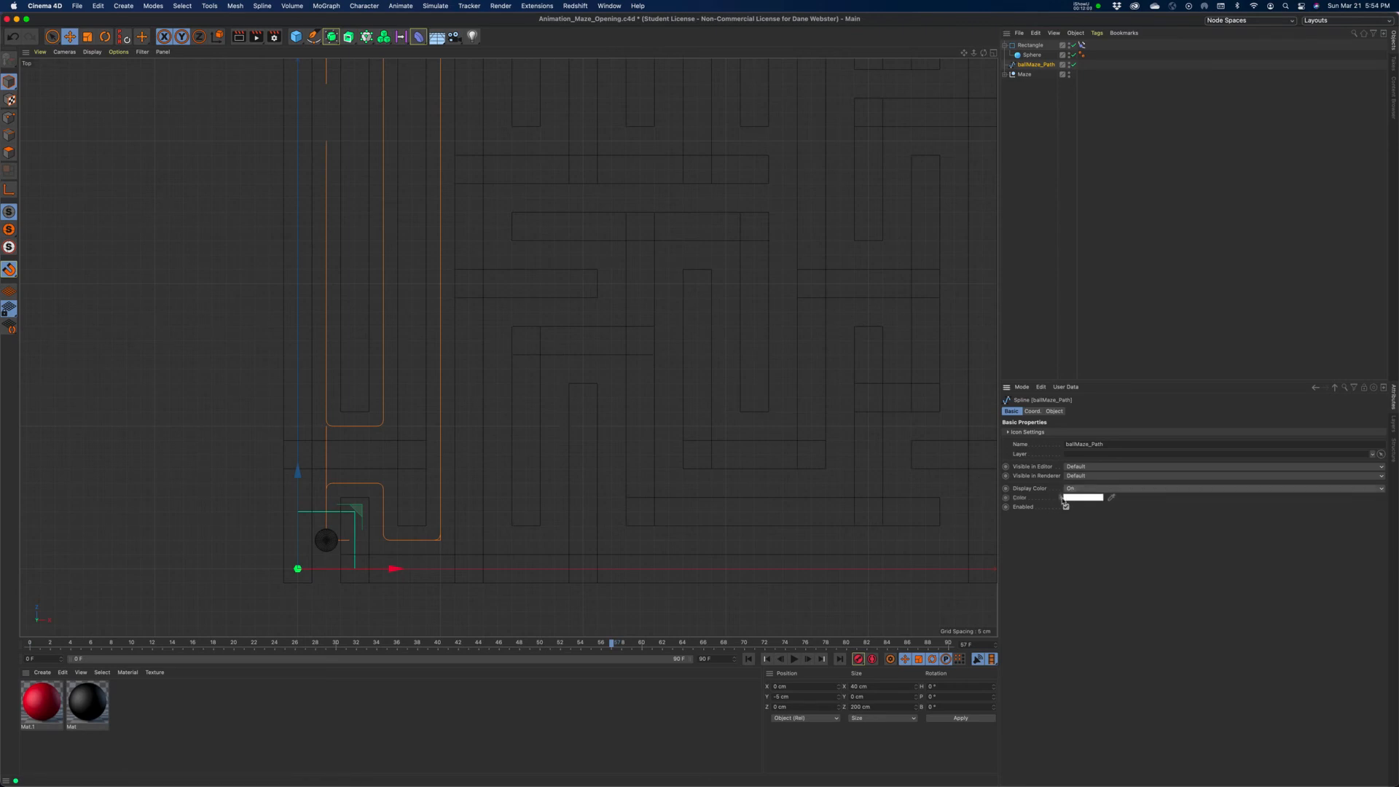
{"action": "left_click", "coordinate": [1069, 499]}
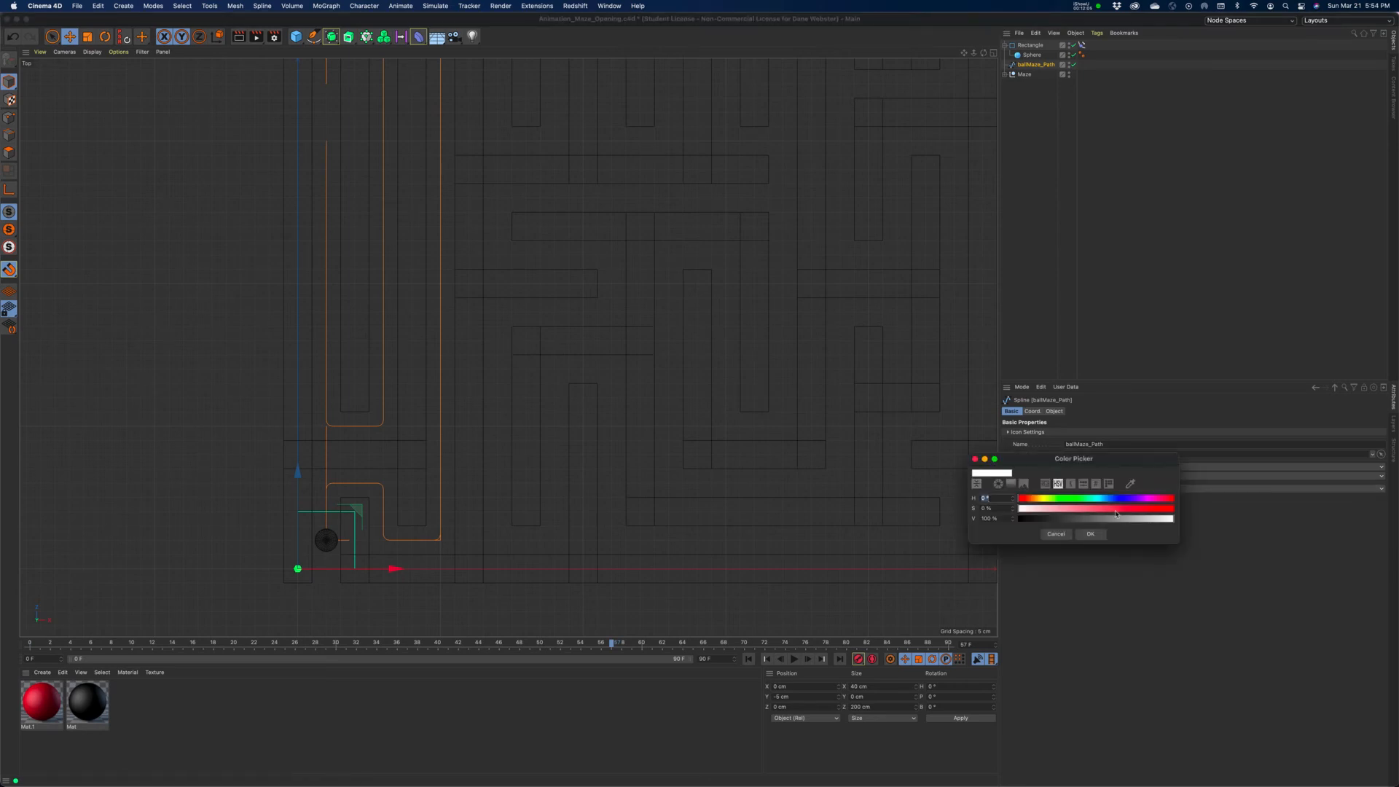
{"action": "left_click_drag", "start_coordinate": [1115, 514], "coordinate": [1198, 512]}
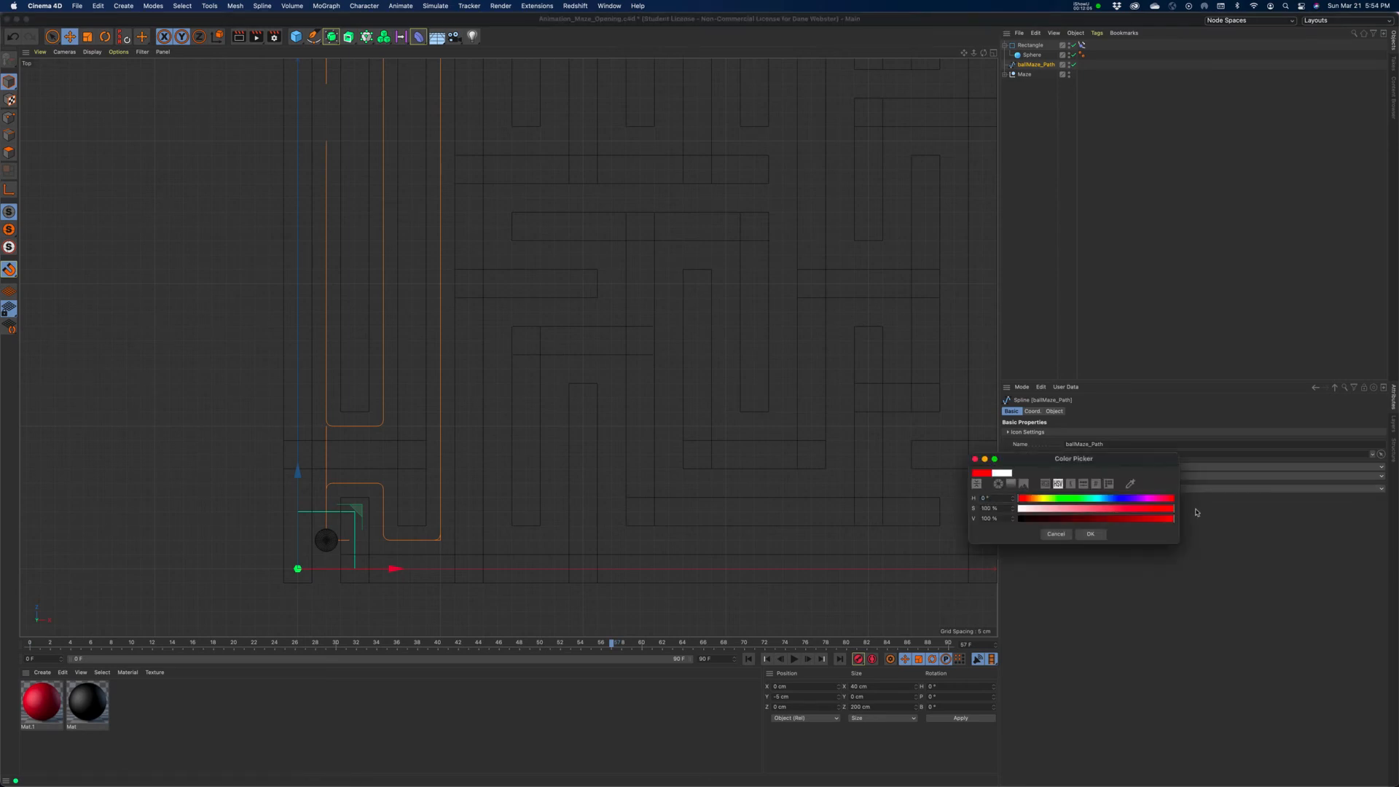
{"action": "left_click", "coordinate": [1093, 535]}
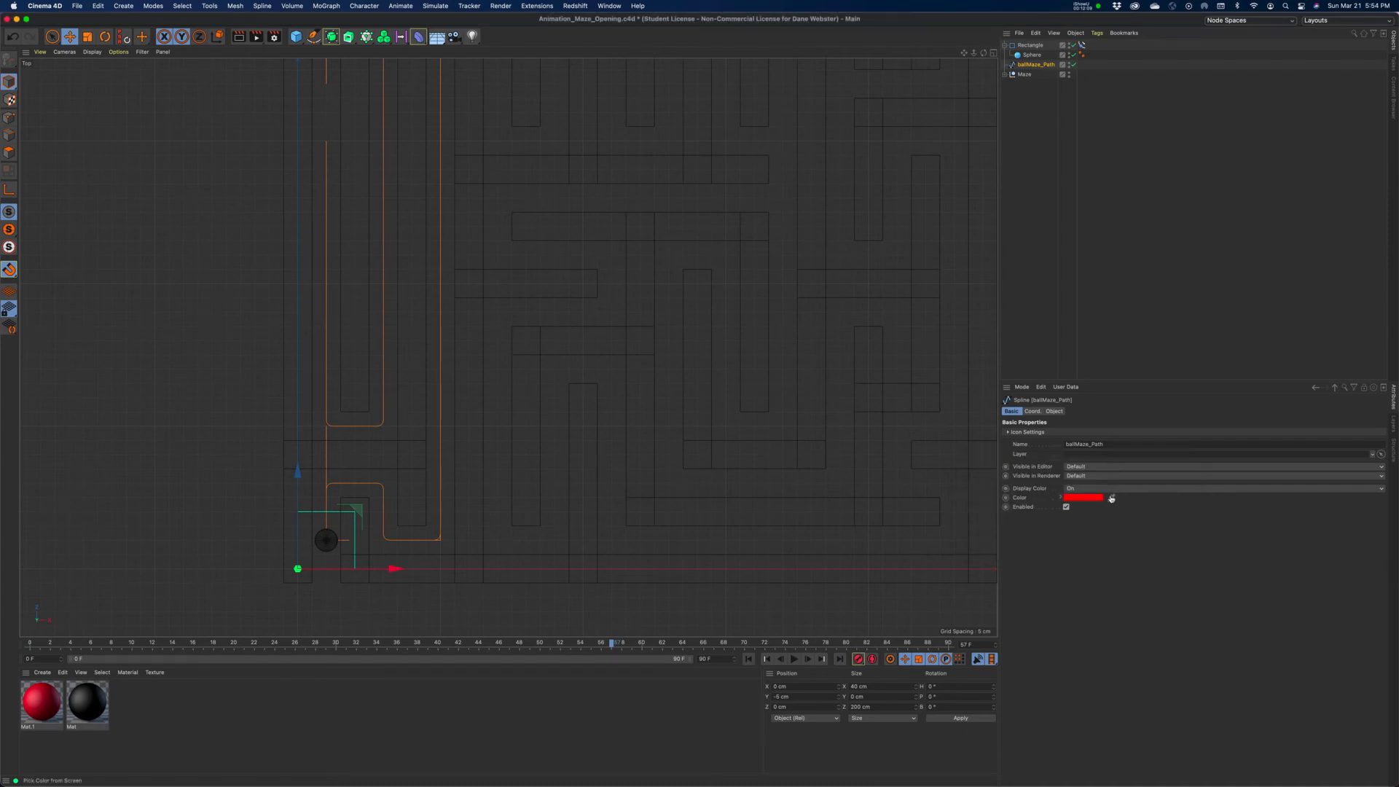
{"action": "left_click", "coordinate": [836, 279]}
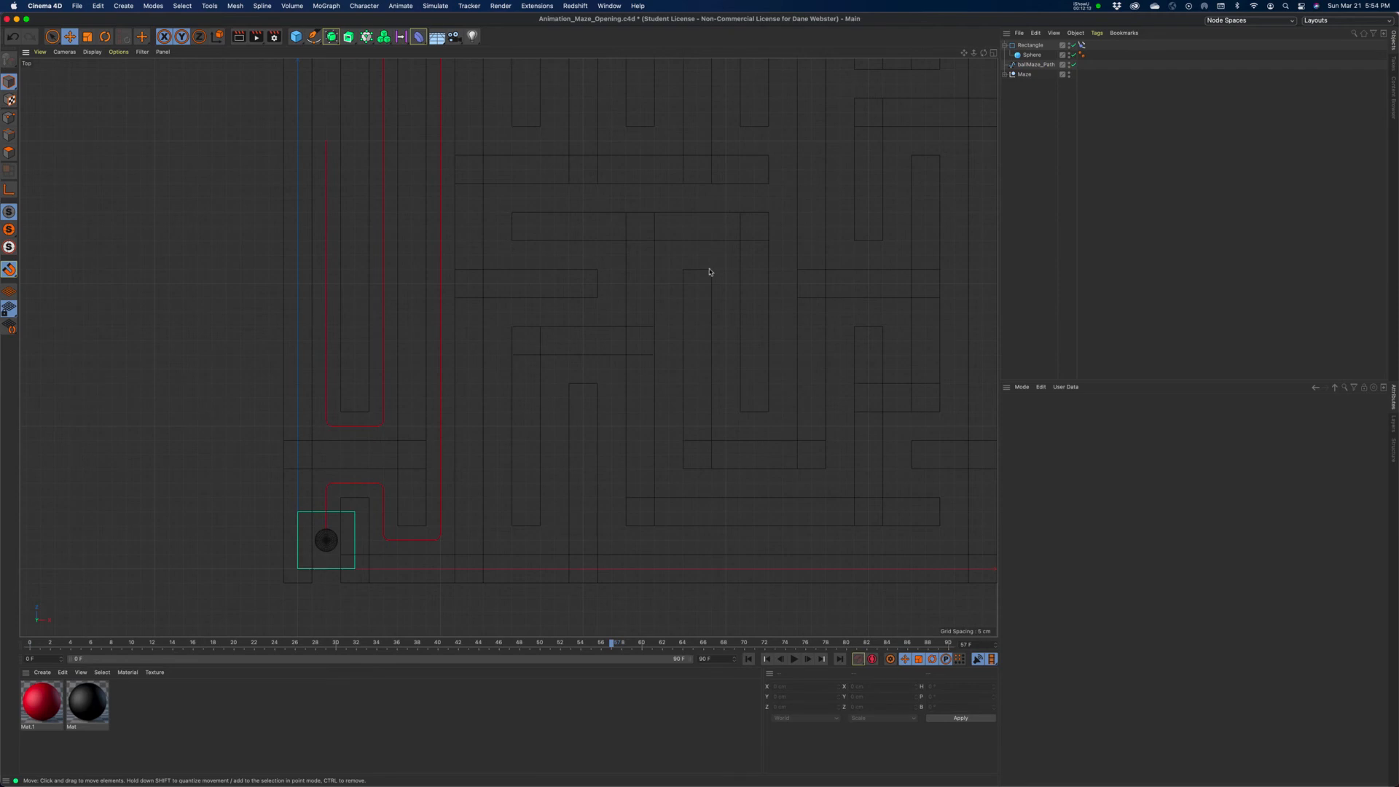
Enable Tangential on the Rectangle's Align to Spline tag and slide its Position to about 40% at frame 20.
{"action": "left_click", "coordinate": [1082, 45]}
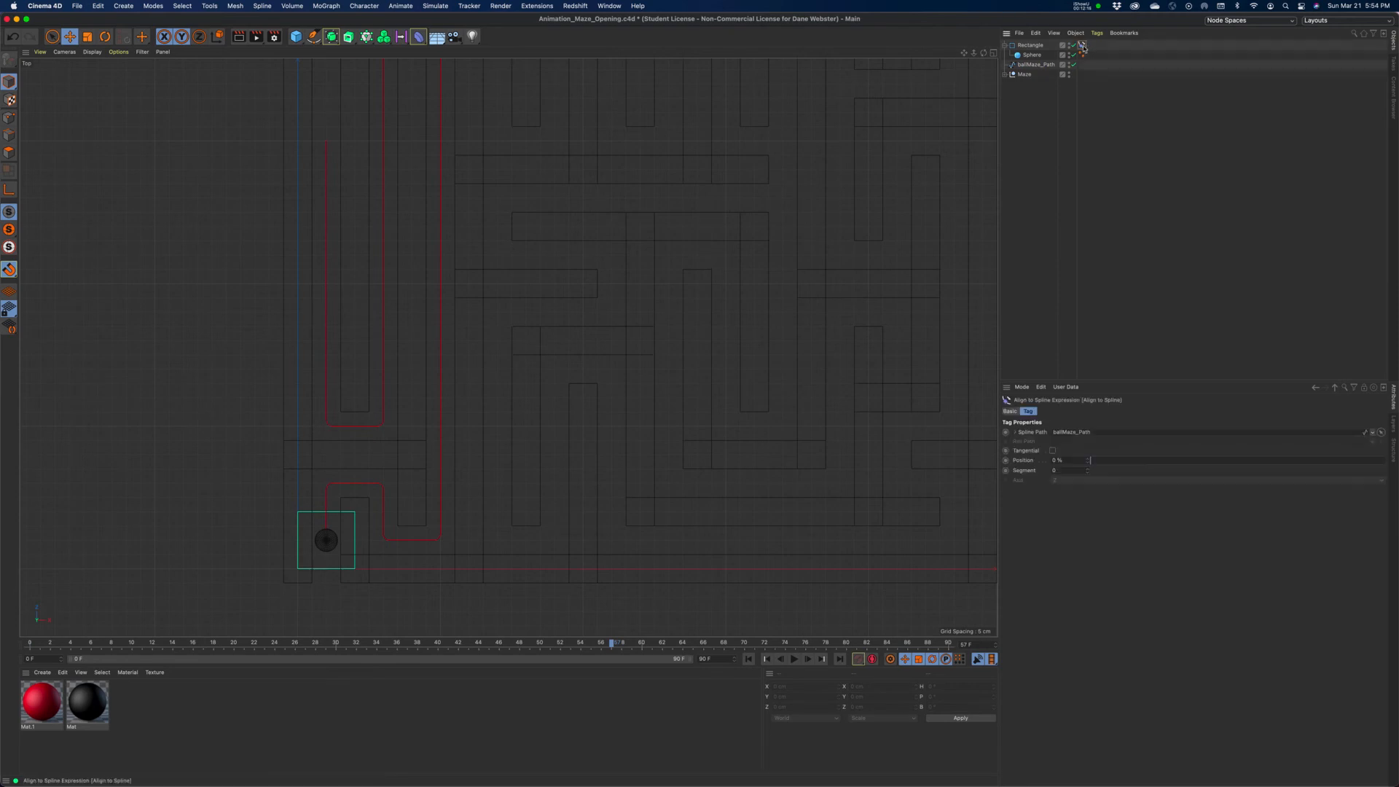
{"action": "mouse_move", "coordinate": [1096, 460]}
{"action": "left_mouse_down"}
{"action": "mouse_move", "coordinate": [1304, 463]}
{"action": "mouse_move", "coordinate": [1082, 462]}
{"action": "mouse_move", "coordinate": [1105, 459]}
{"action": "left_mouse_up"}
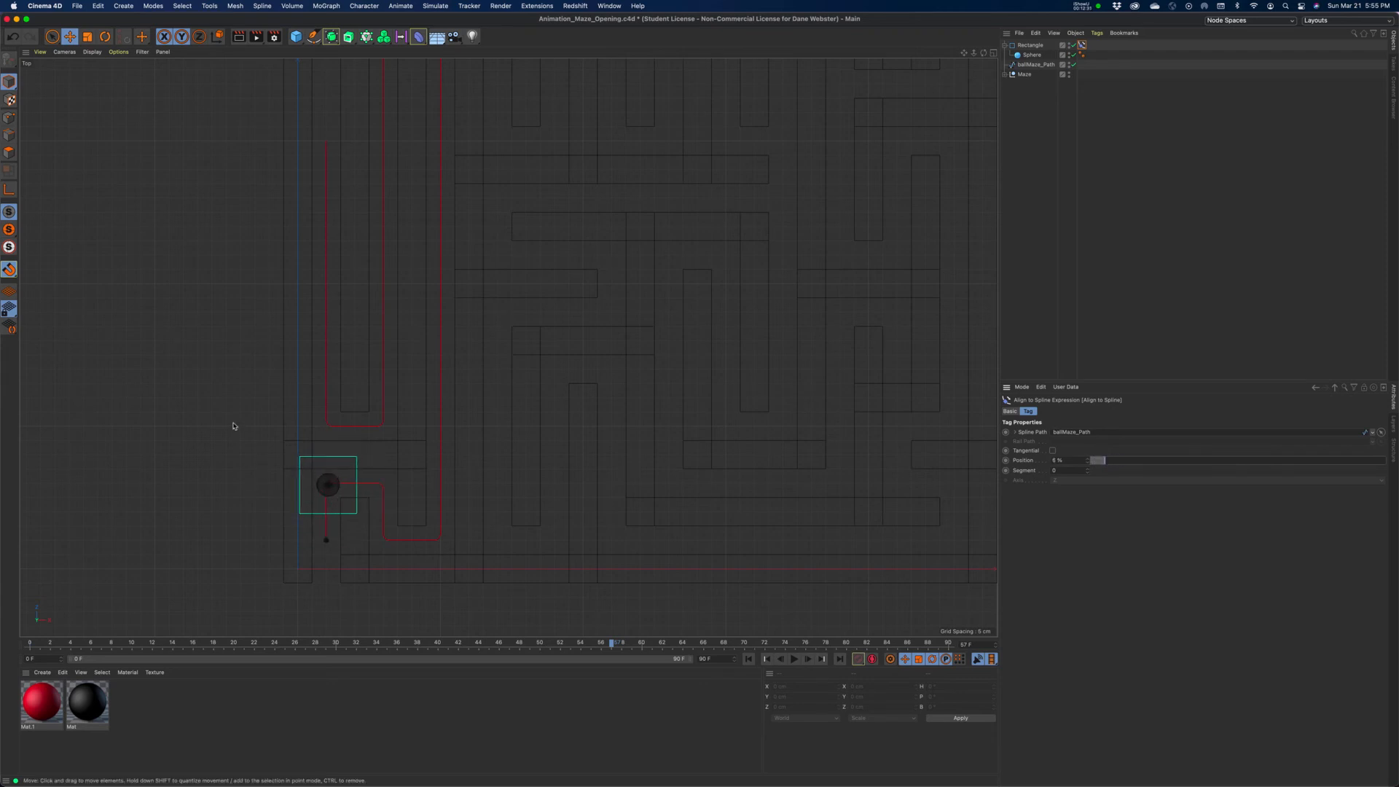
{"action": "left_click", "coordinate": [1053, 451]}
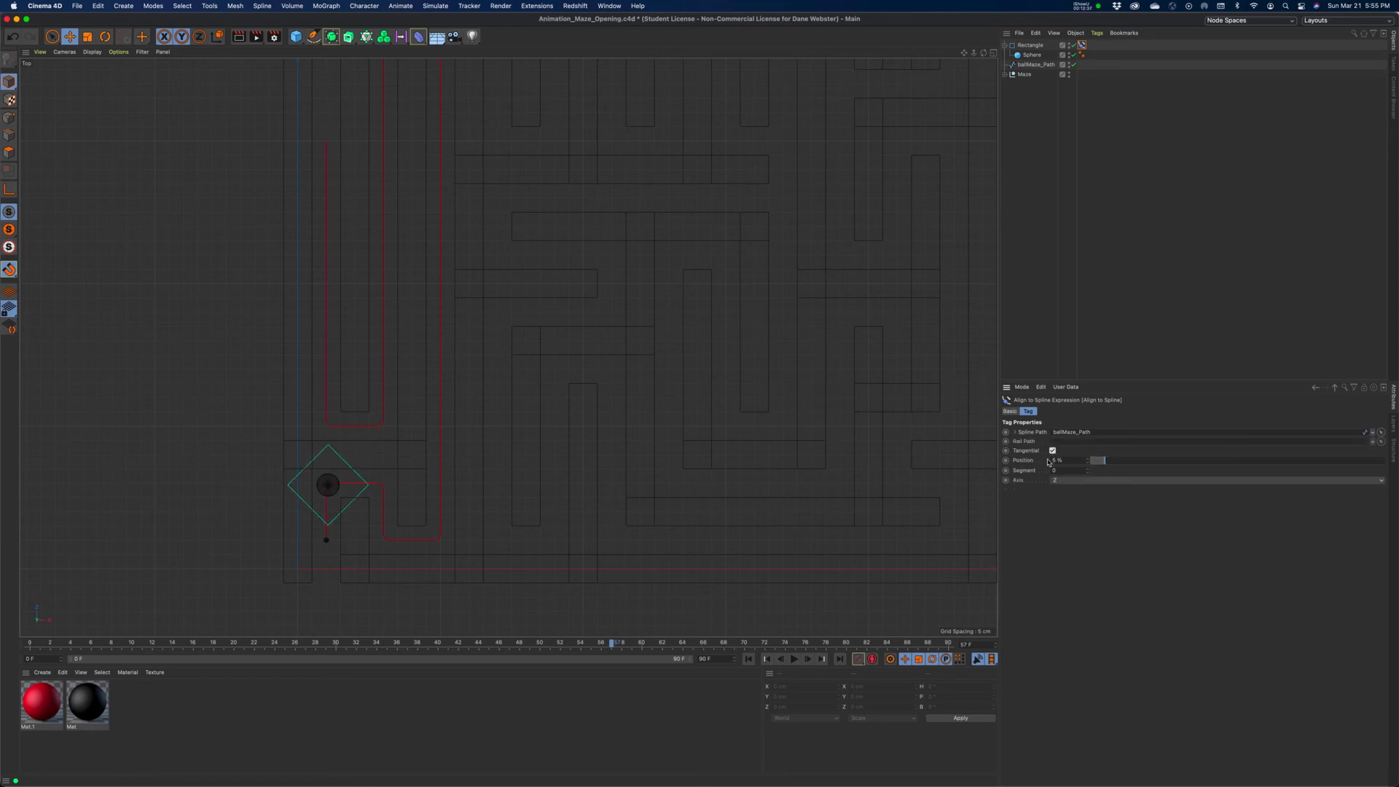
{"action": "left_click_drag", "start_coordinate": [82, 645], "coordinate": [234, 619]}
{"action": "left_click_drag", "start_coordinate": [1105, 465], "coordinate": [1206, 496]}
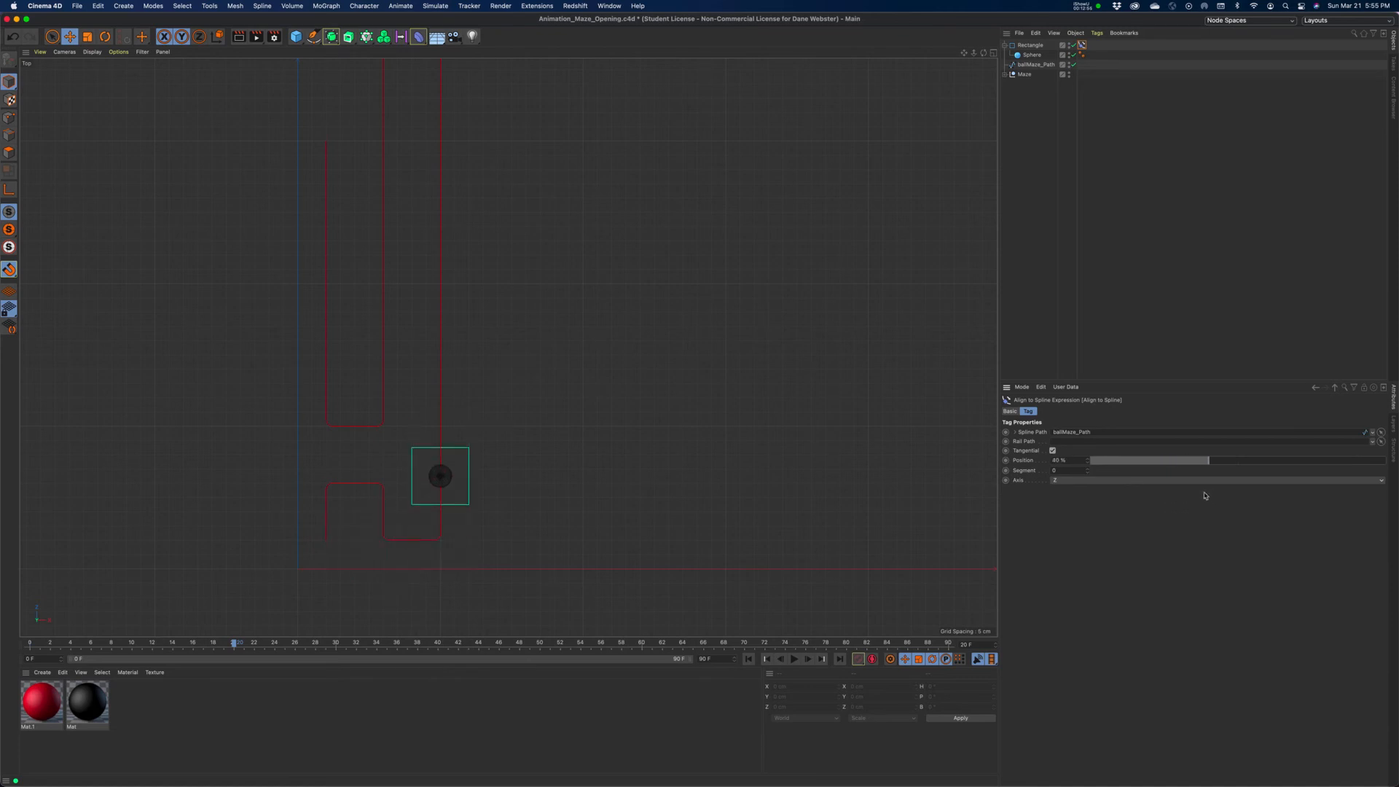
Add a camera to the scene from the maximized default view and set its projection to Perspective.
{"action": "left_click", "coordinate": [993, 54]}
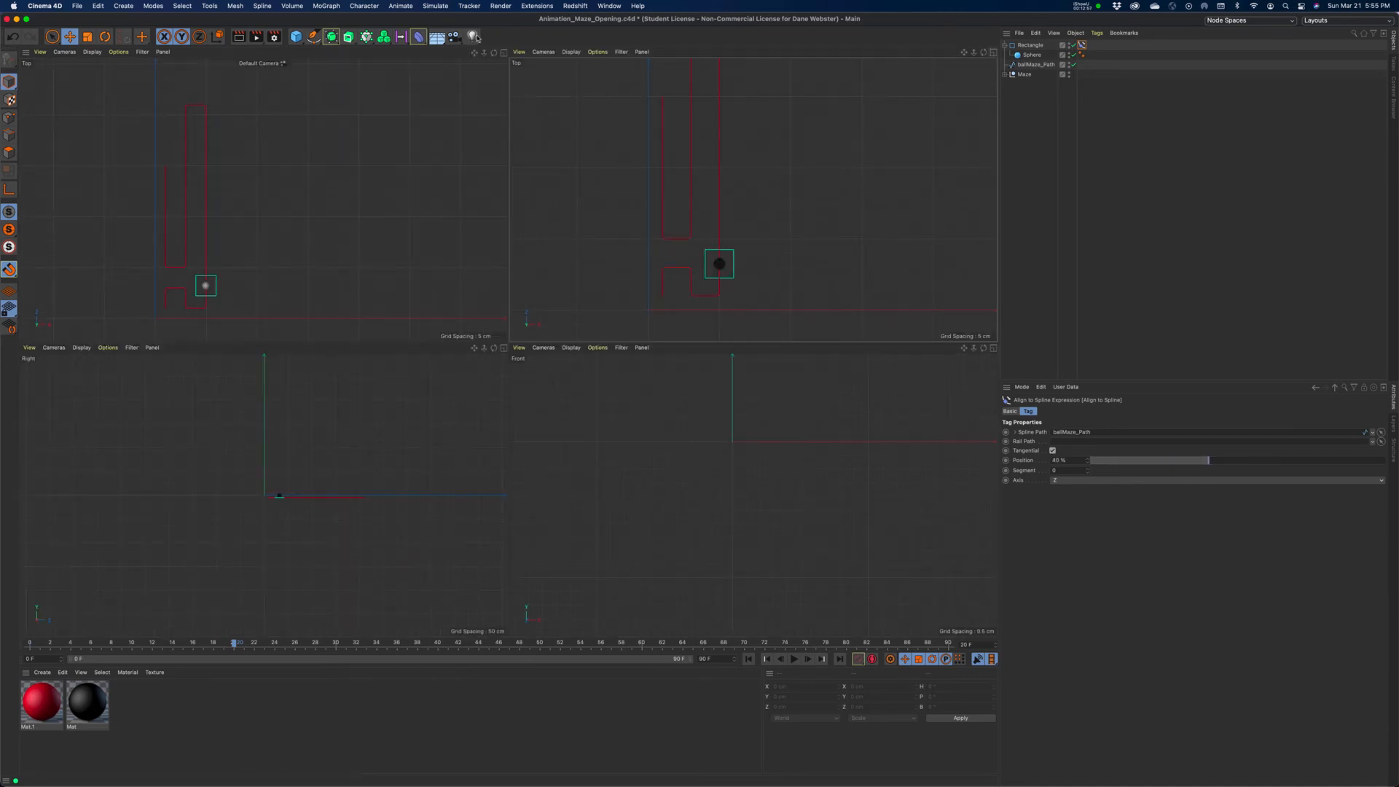
{"action": "left_click", "coordinate": [504, 52]}
{"action": "left_click", "coordinate": [454, 36]}
{"action": "left_click", "coordinate": [492, 50]}
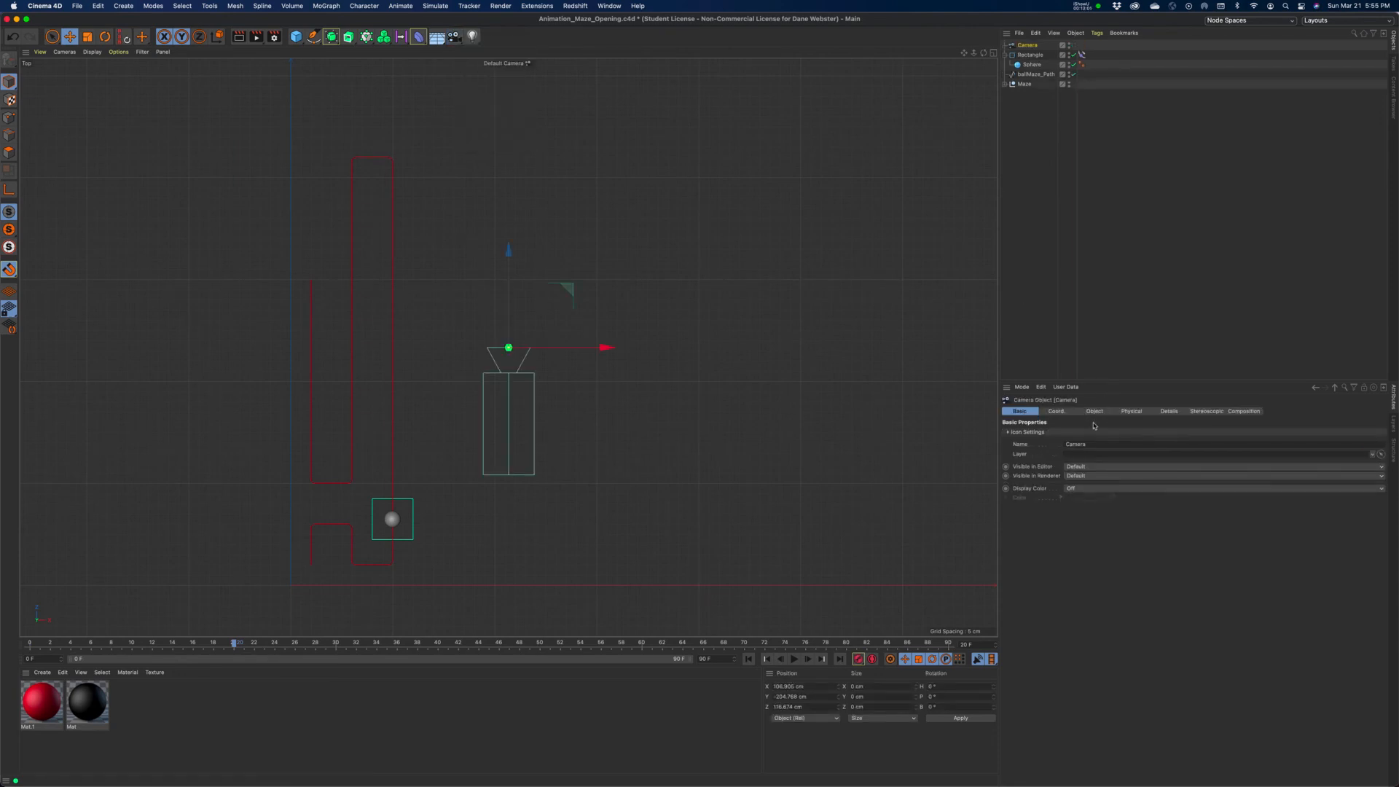
{"action": "left_click", "coordinate": [1056, 411]}
{"action": "left_click", "coordinate": [1100, 411]}
{"action": "left_click", "coordinate": [1074, 435]}
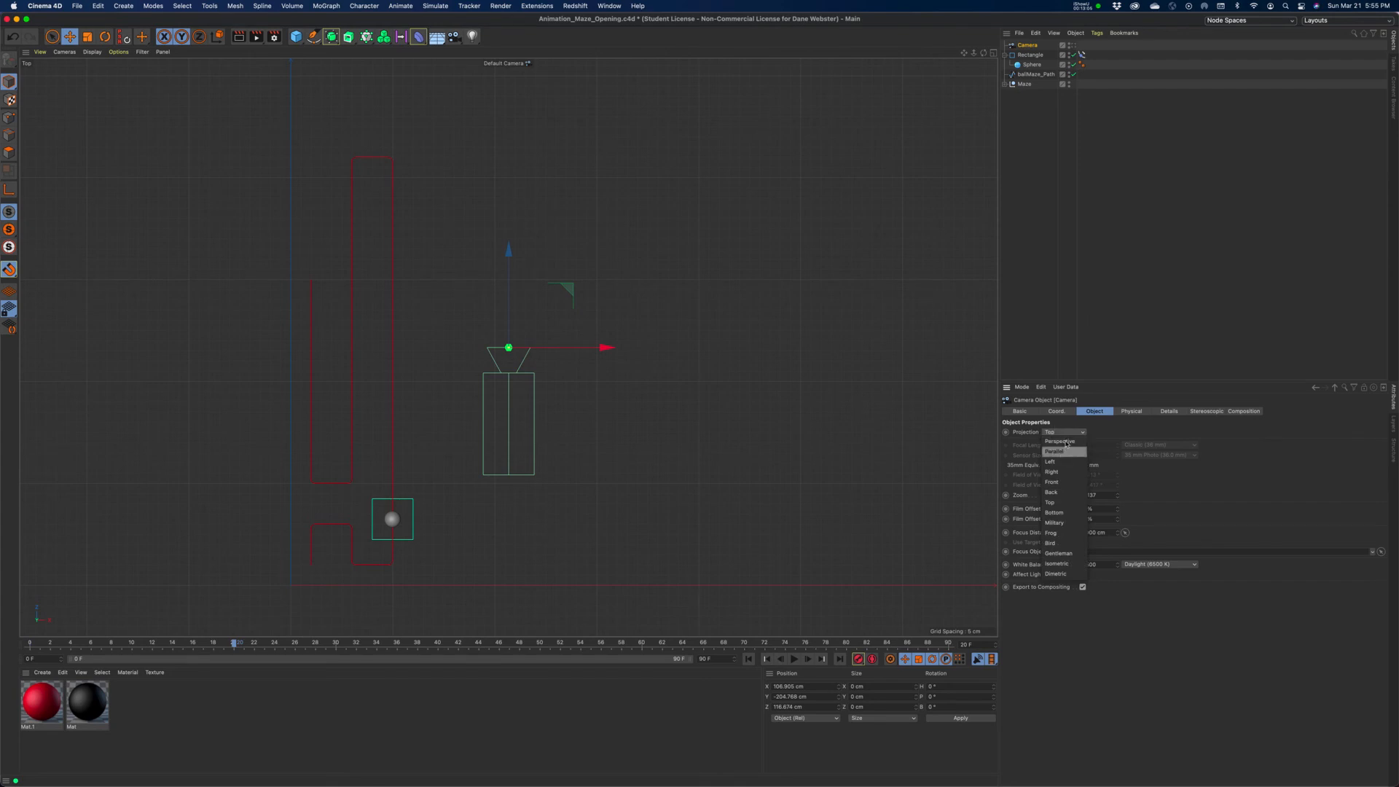
{"action": "left_click", "coordinate": [1057, 443]}
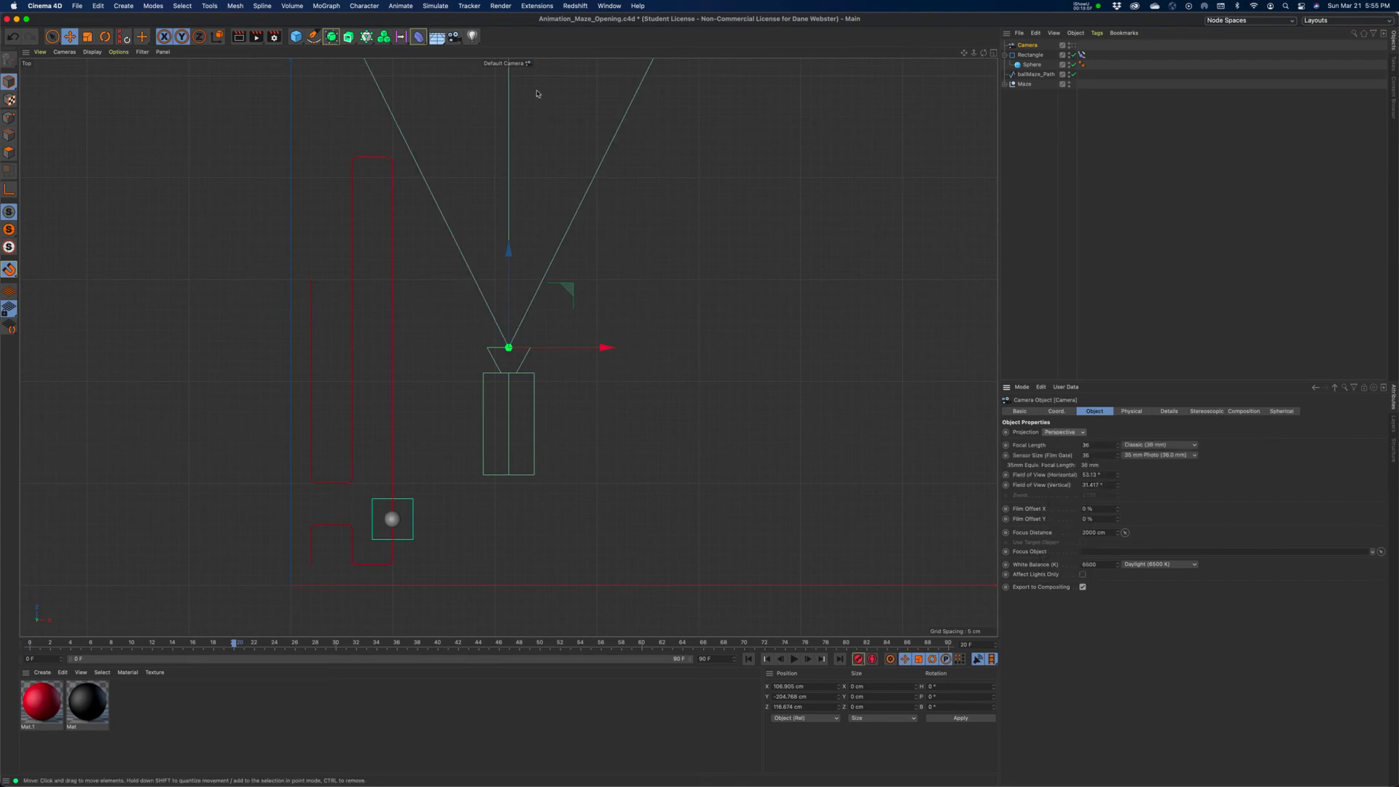
Look through the new camera and frame the Maze and the ball from a raised, angled viewpoint.
{"action": "left_click", "coordinate": [509, 65]}
{"action": "left_click", "coordinate": [532, 83]}
{"action": "left_click_drag", "start_coordinate": [510, 291], "coordinate": [475, 250], "text": "alt"}
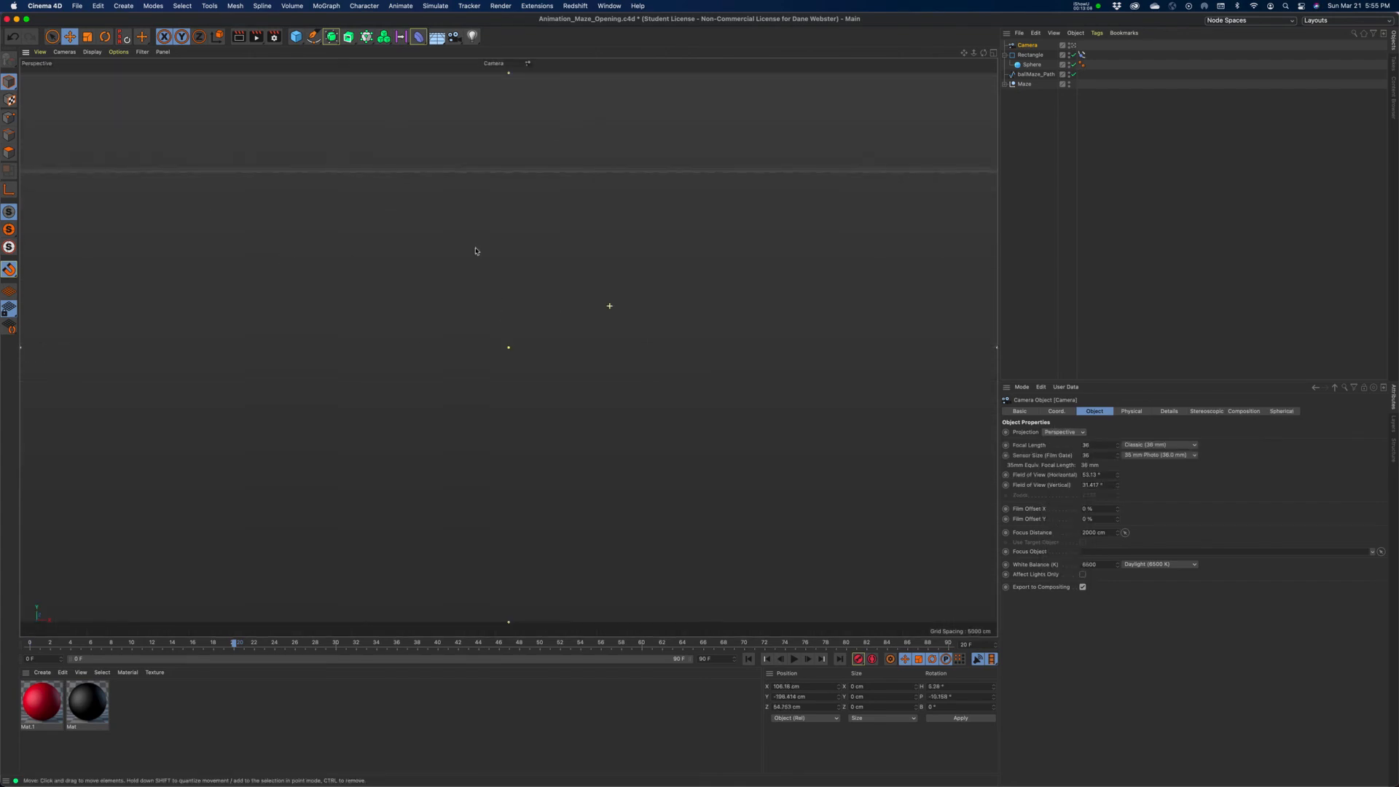
{"action": "left_click", "coordinate": [1025, 84]}
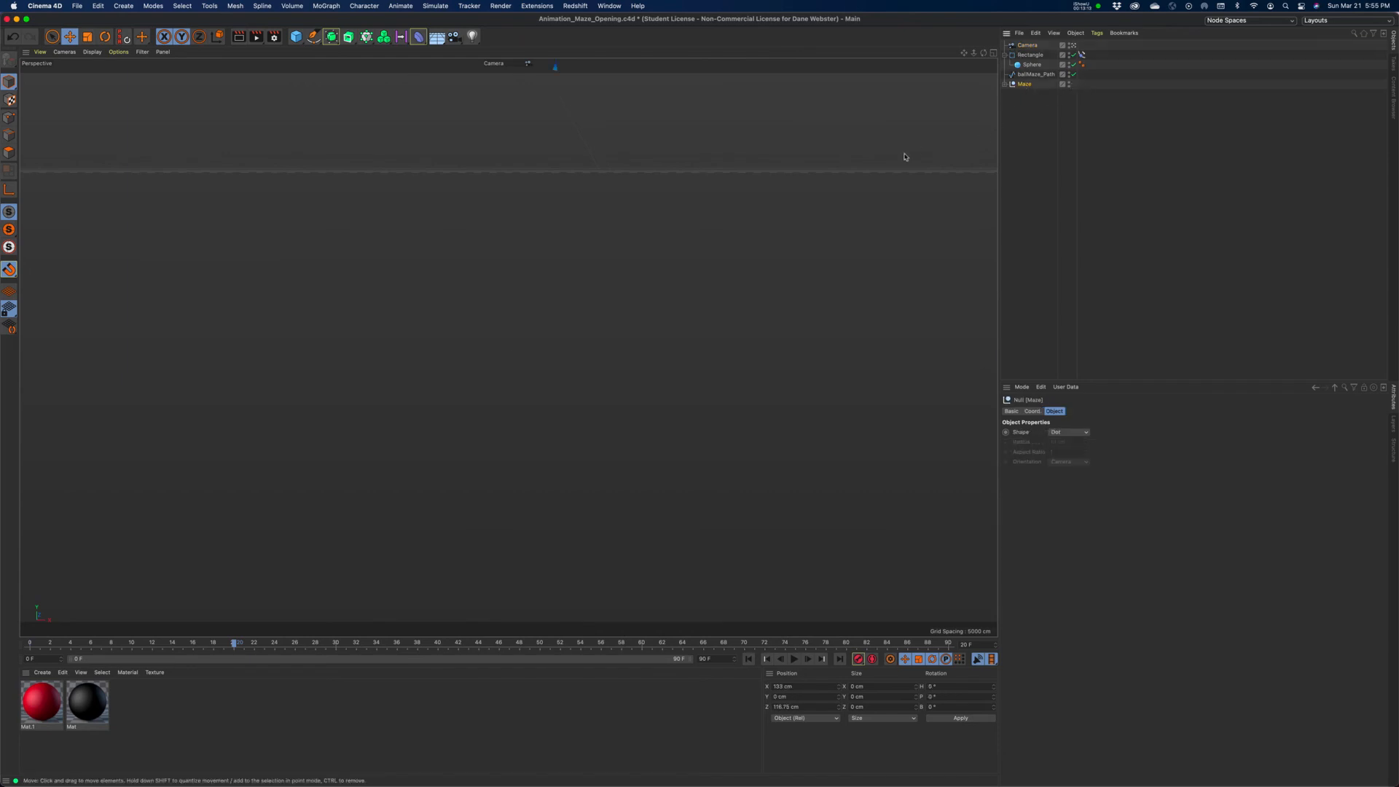
{"action": "key", "text": "s"}
{"action": "mouse_move", "coordinate": [566, 297]}
{"action": "left_mouse_down", "text": "alt"}
{"action": "mouse_move", "coordinate": [509, 347]}
{"action": "mouse_move", "coordinate": [537, 297]}
{"action": "mouse_move", "coordinate": [558, 295]}
{"action": "left_mouse_up", "text": "alt"}
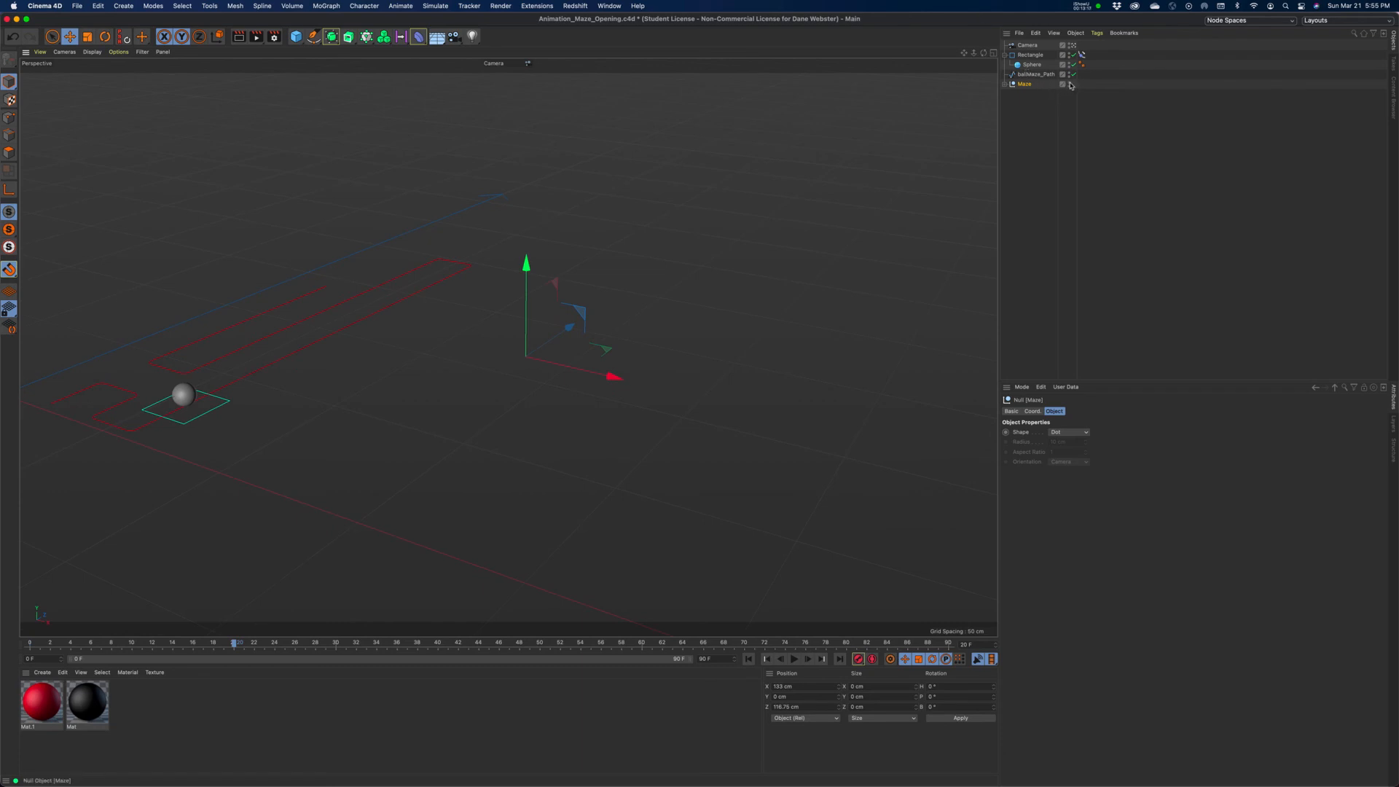
{"action": "middle_click_drag", "start_coordinate": [323, 313], "coordinate": [555, 277], "text": "alt"}
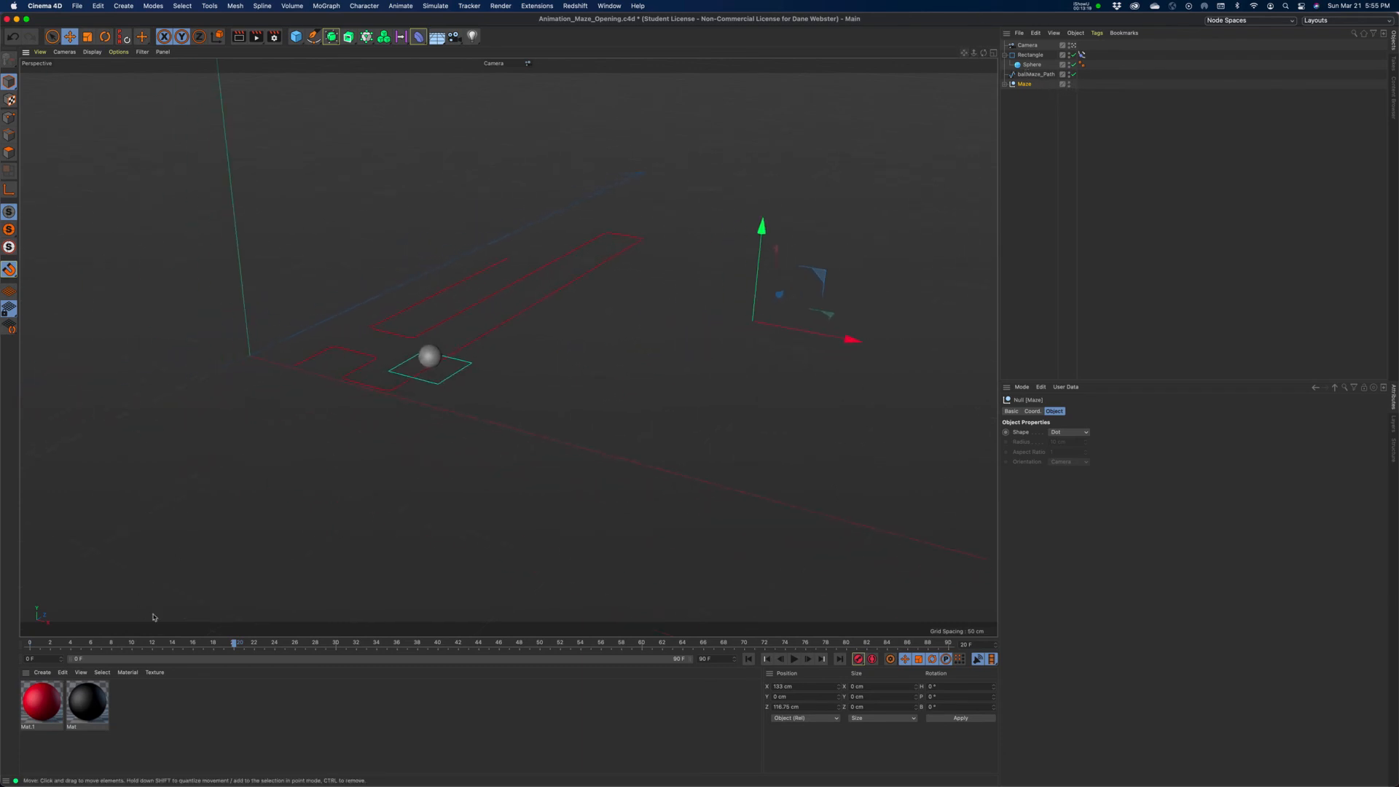
At frame 51, slide the Align to Spline Position back to about 5% near the maze entrance.
{"action": "left_click_drag", "start_coordinate": [134, 645], "coordinate": [550, 646]}
{"action": "scroll", "coordinate": [409, 407], "scroll_direction": "up", "scroll_amount": 3}
{"action": "left_click_drag", "start_coordinate": [408, 406], "coordinate": [494, 403], "text": "alt"}
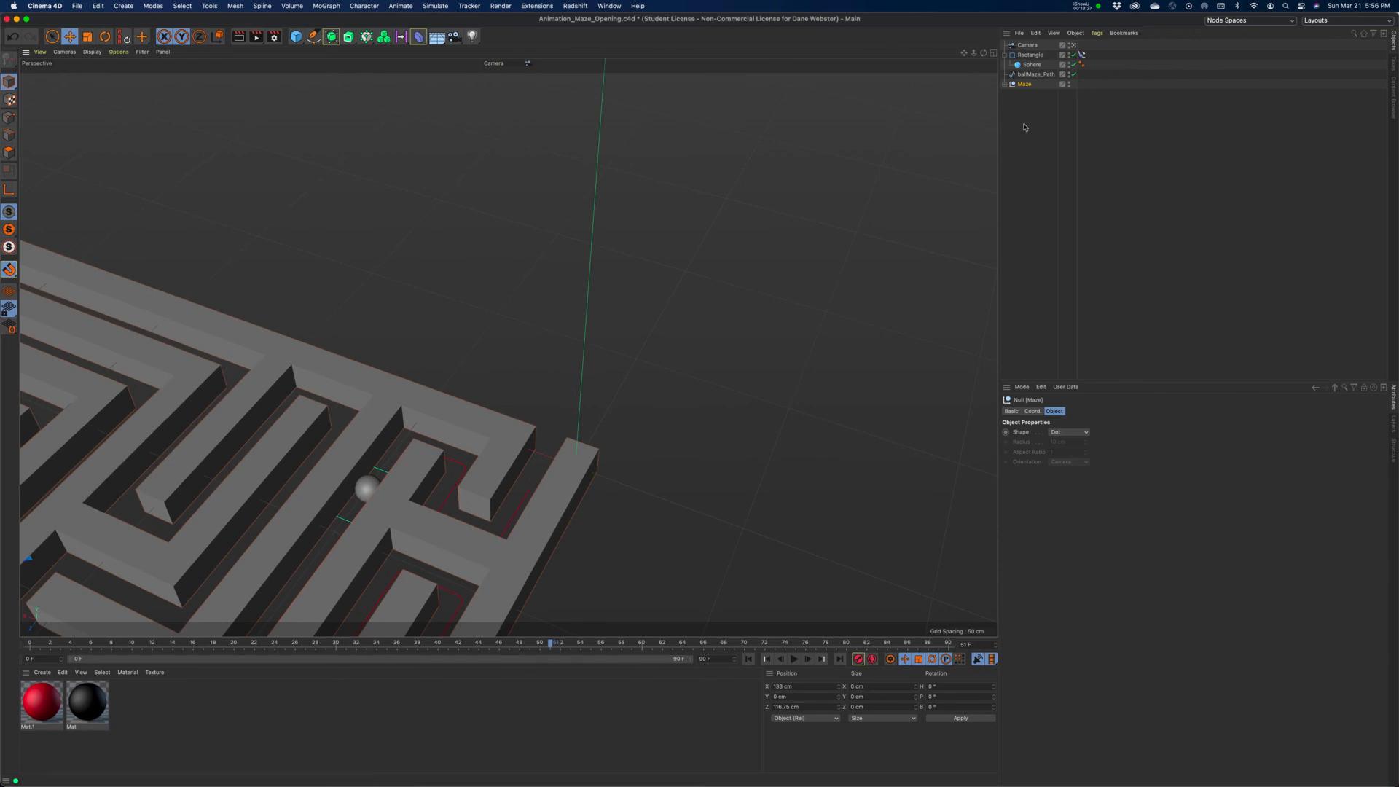
{"action": "left_click", "coordinate": [1082, 55]}
{"action": "left_click_drag", "start_coordinate": [1206, 462], "coordinate": [1086, 463]}
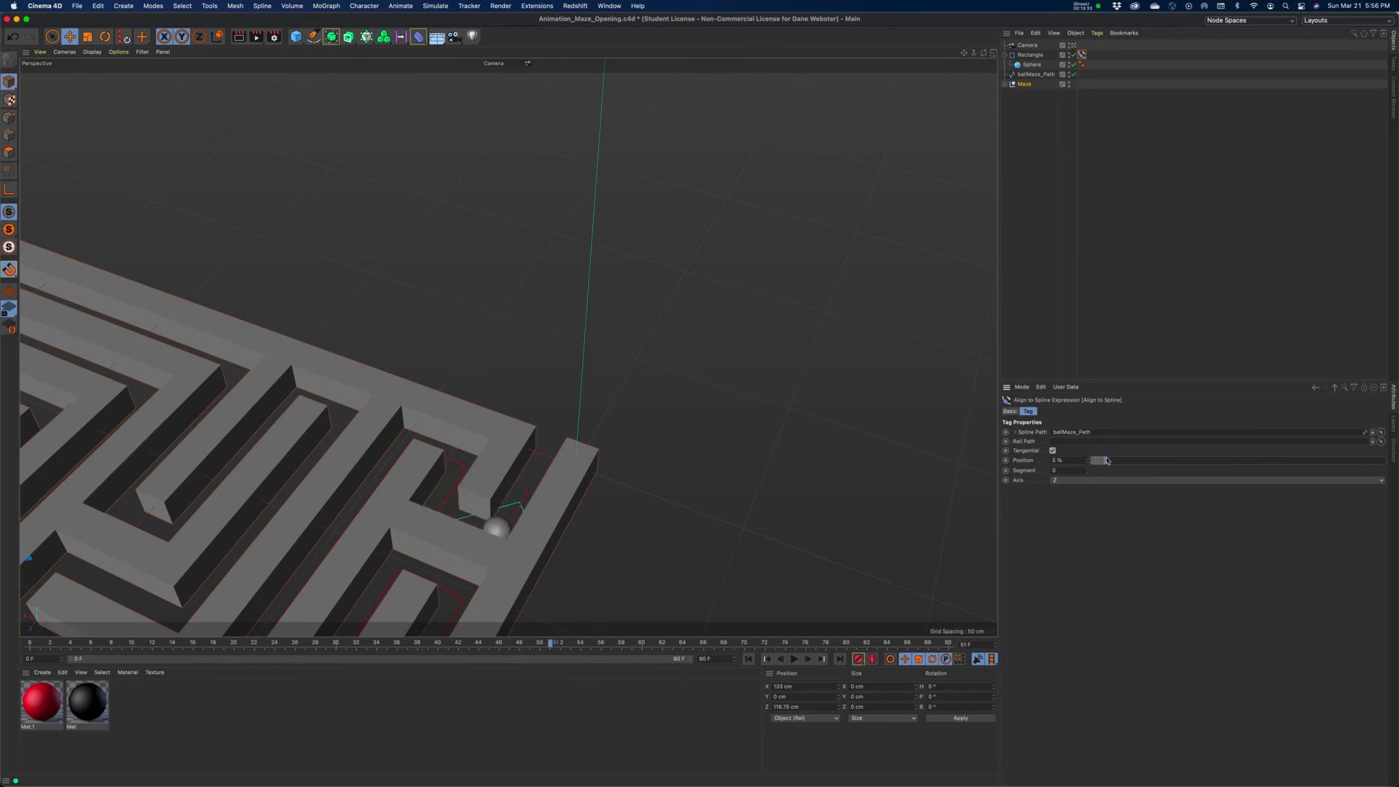
Display the viewport with Gouraud Shading (Lines) and slide the Align to Spline Position back to 0%.
{"action": "left_click", "coordinate": [95, 55]}
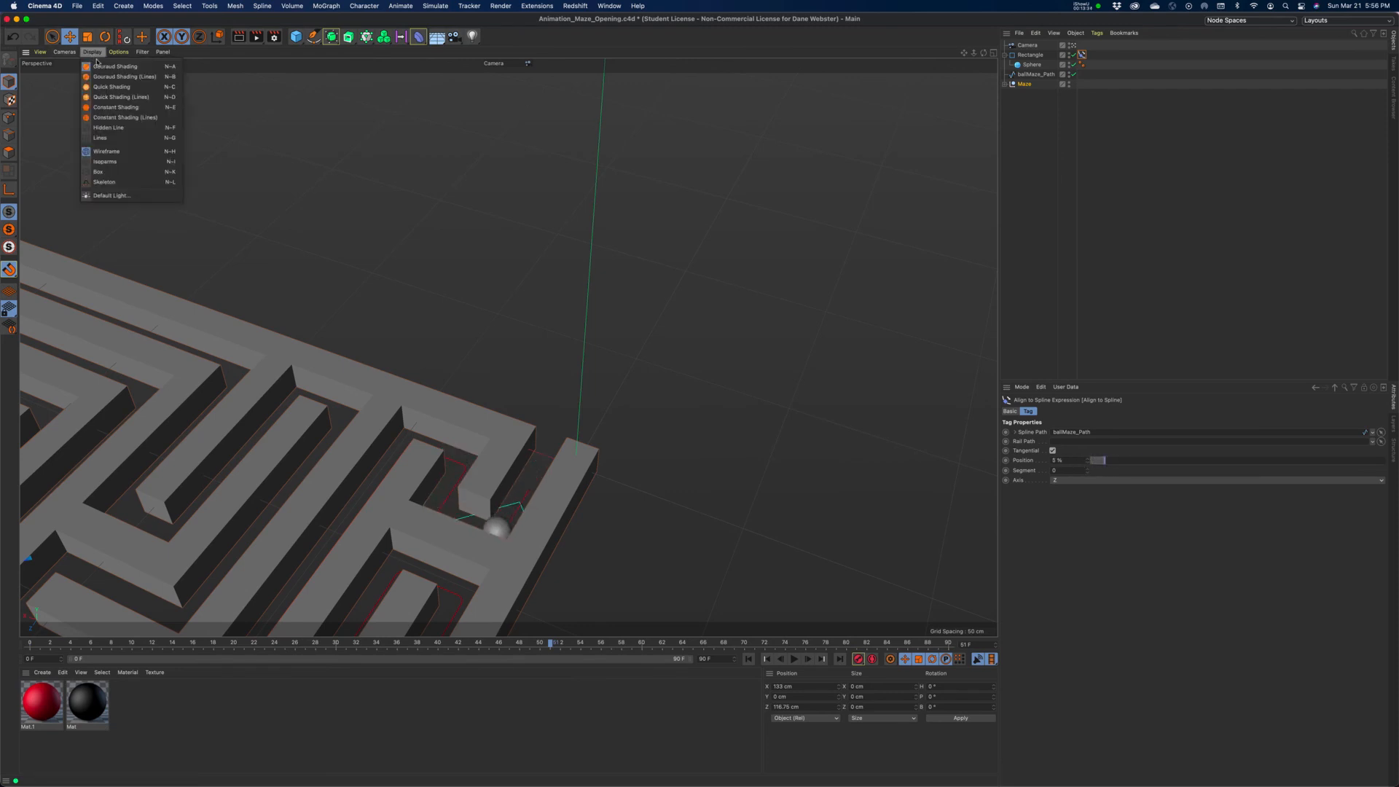
{"action": "left_click", "coordinate": [116, 77]}
{"action": "left_click_drag", "start_coordinate": [1102, 462], "coordinate": [1028, 442]}
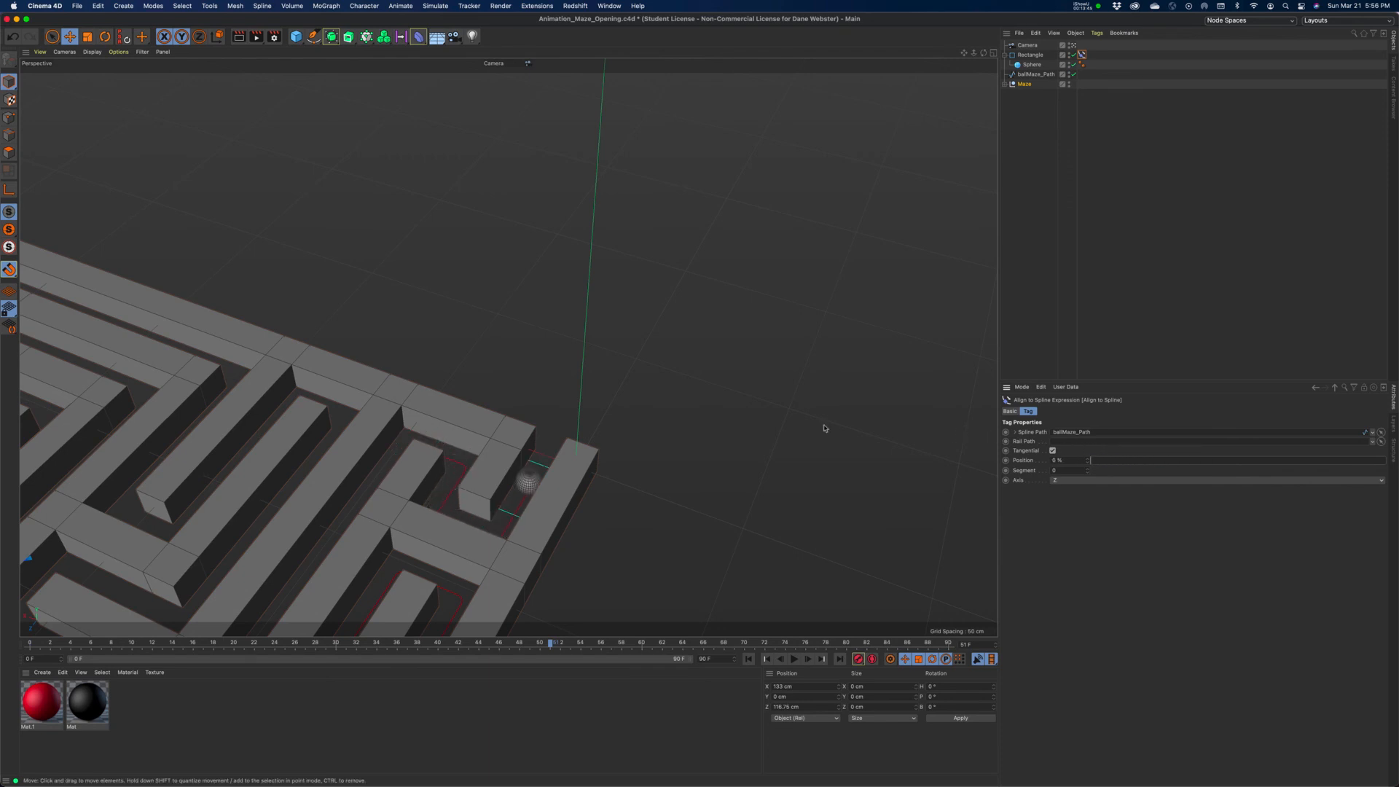
Reframe the camera farther back so most of the Maze is in view with the ball near its far corner.
{"action": "left_click_drag", "start_coordinate": [689, 402], "coordinate": [685, 368], "text": "alt"}
{"action": "left_click_drag", "start_coordinate": [964, 53], "coordinate": [962, 57]}
{"action": "left_click_drag", "start_coordinate": [865, 218], "coordinate": [860, 225], "text": "alt"}
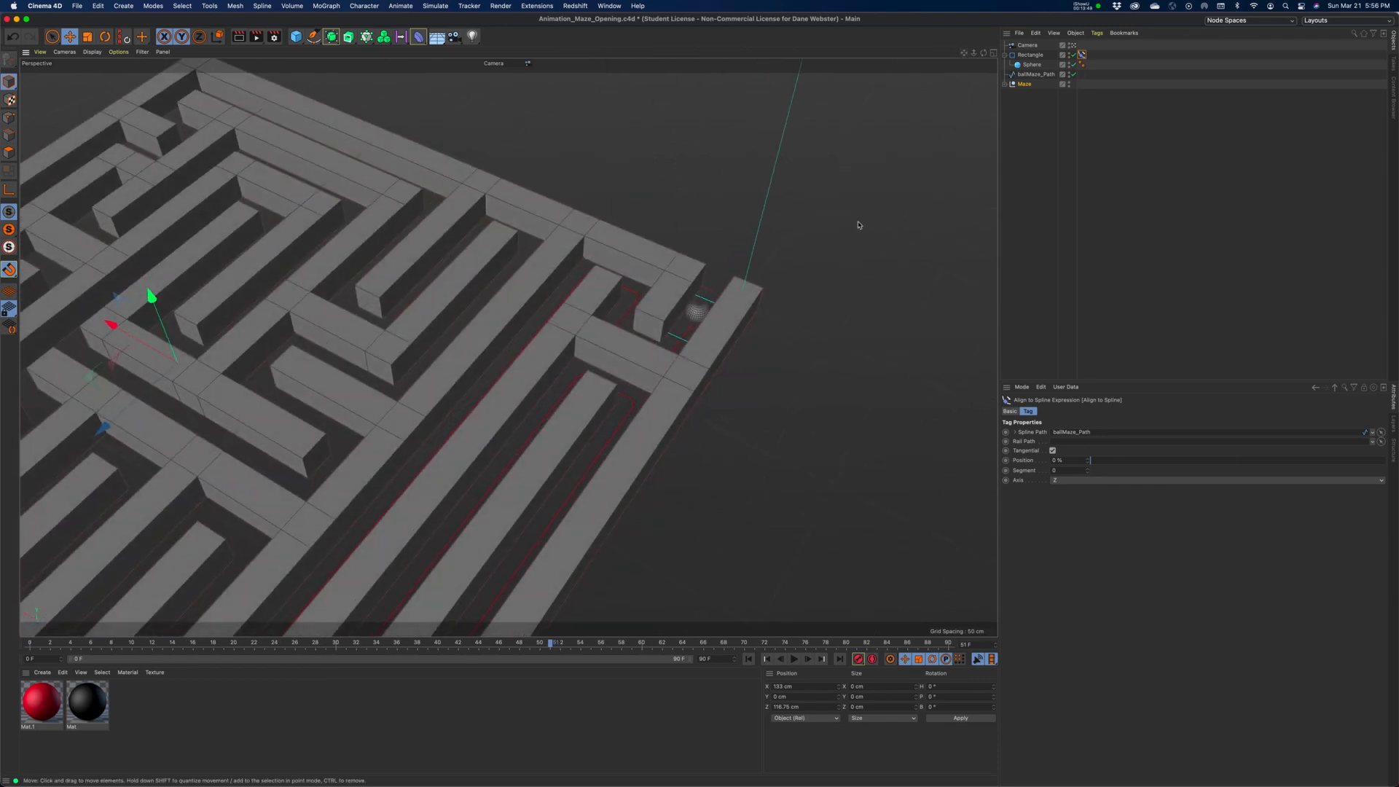
{"action": "scroll", "coordinate": [859, 225], "scroll_direction": "down", "scroll_amount": 2}
{"action": "left_click_drag", "start_coordinate": [963, 53], "coordinate": [964, 51]}
{"action": "left_click_drag", "start_coordinate": [617, 350], "coordinate": [620, 342], "text": "alt"}
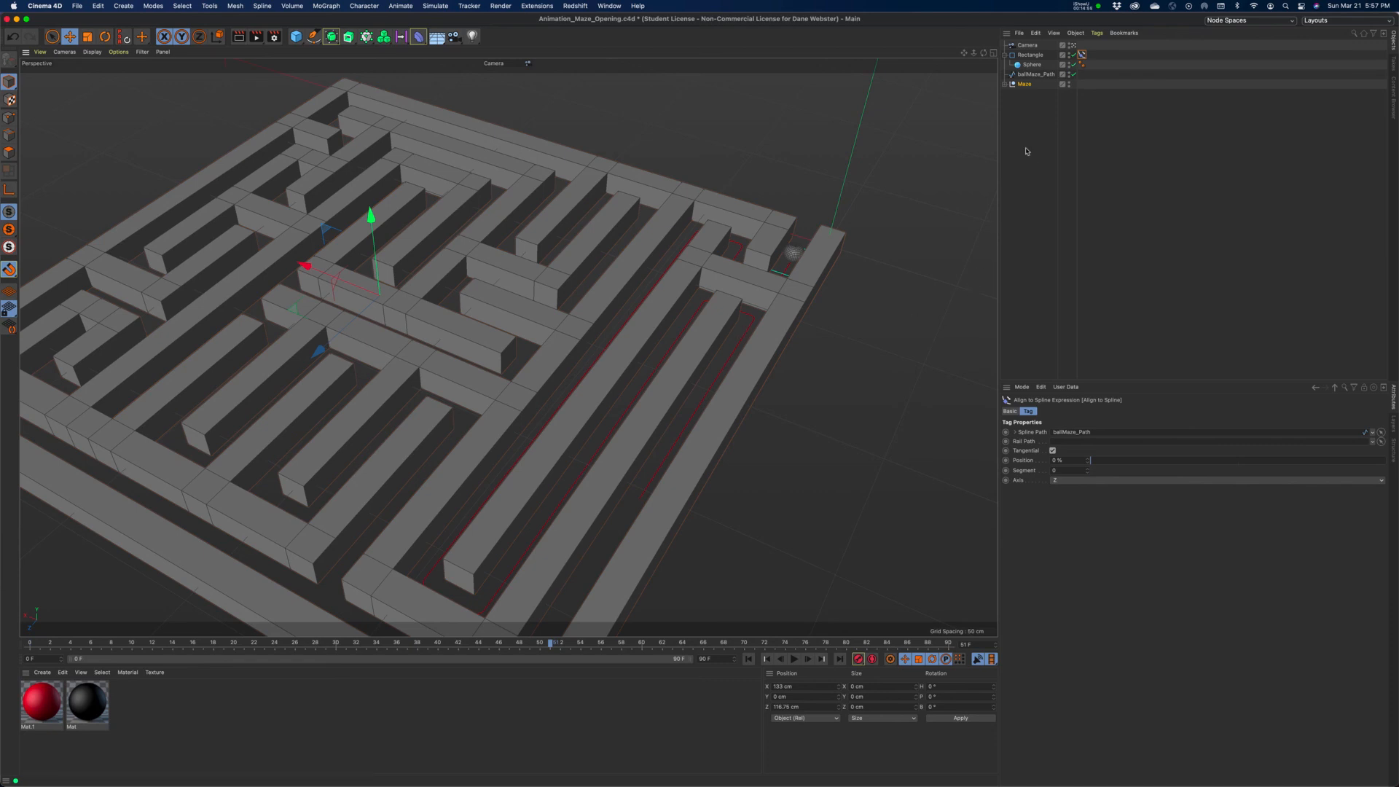
Add an Annotation tag to ballMaze_Path and set its text to "The MATH!!!!".
{"action": "left_click", "coordinate": [1031, 75]}
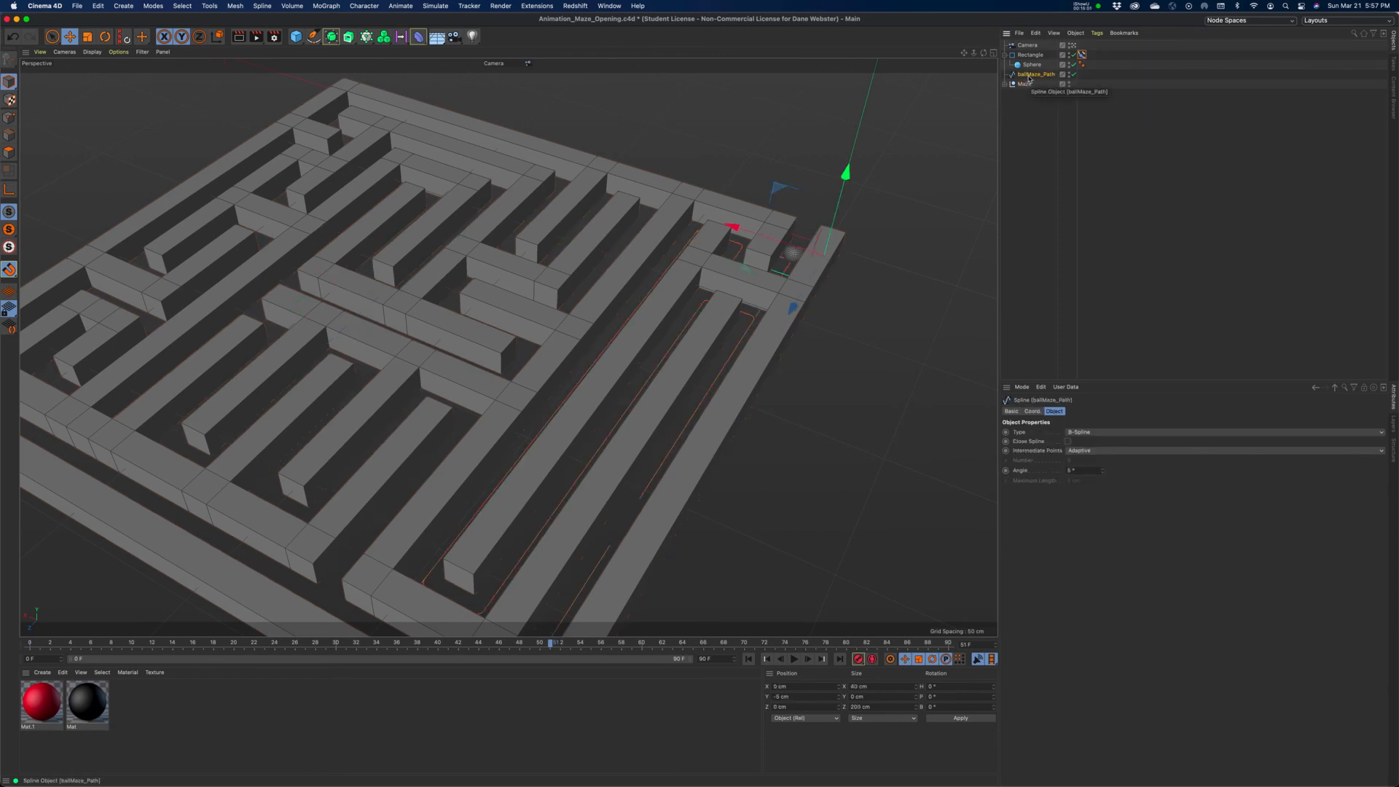
{"action": "right_click", "coordinate": [1029, 77]}
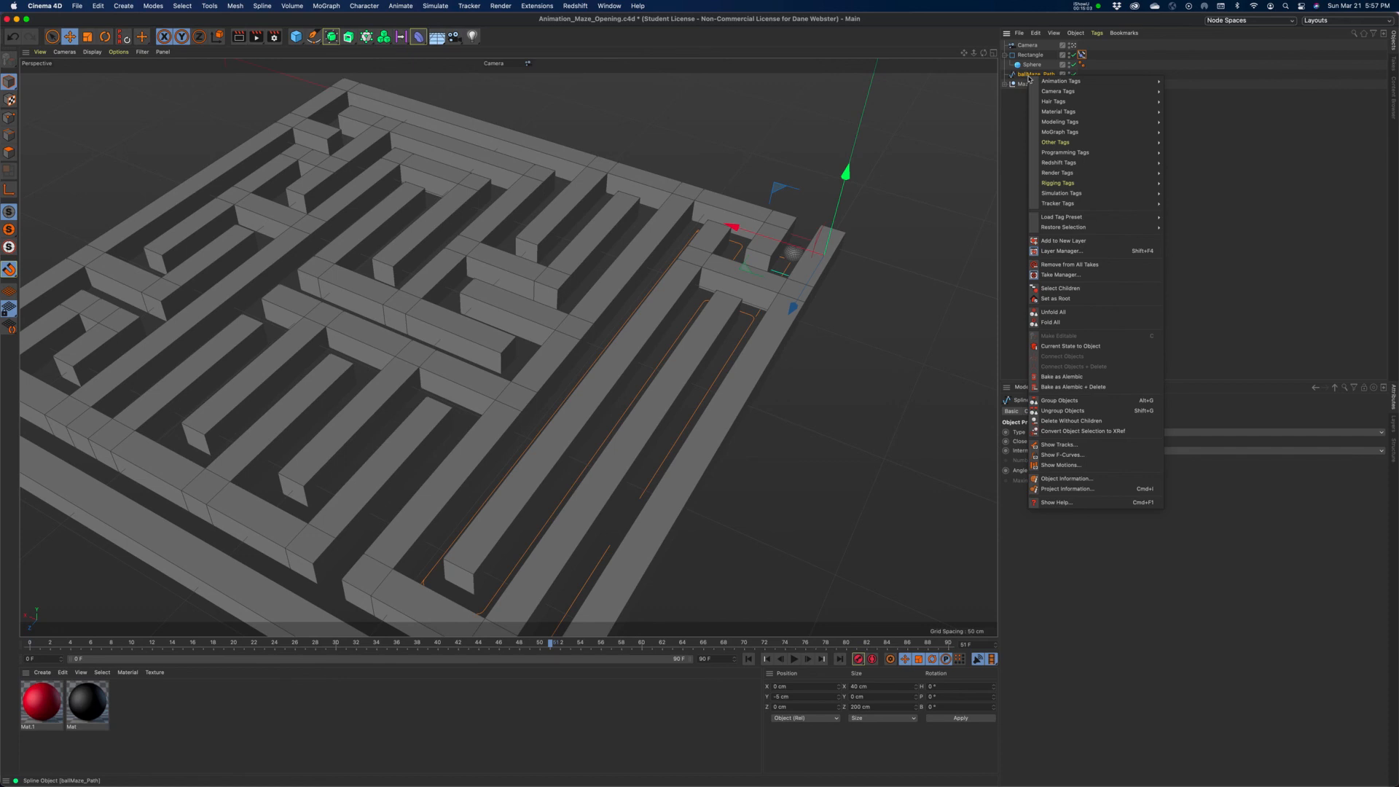
{"action": "mouse_move", "coordinate": [1069, 145]}
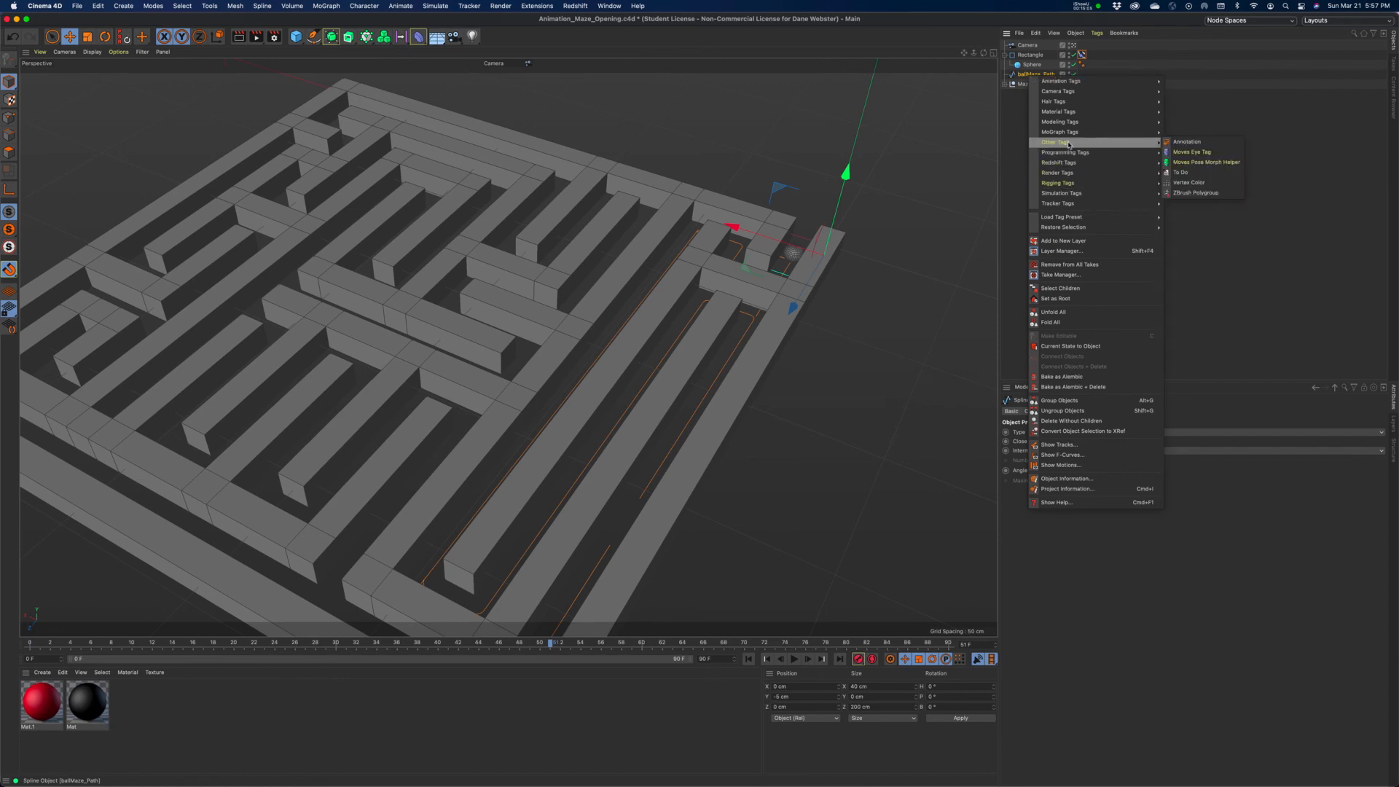
{"action": "left_click", "coordinate": [1196, 146]}
{"action": "mouse_move", "coordinate": [687, 367]}
{"action": "left_mouse_down", "text": "alt"}
{"action": "mouse_move", "coordinate": [710, 349]}
{"action": "mouse_move", "coordinate": [681, 350]}
{"action": "left_mouse_up", "text": "alt"}
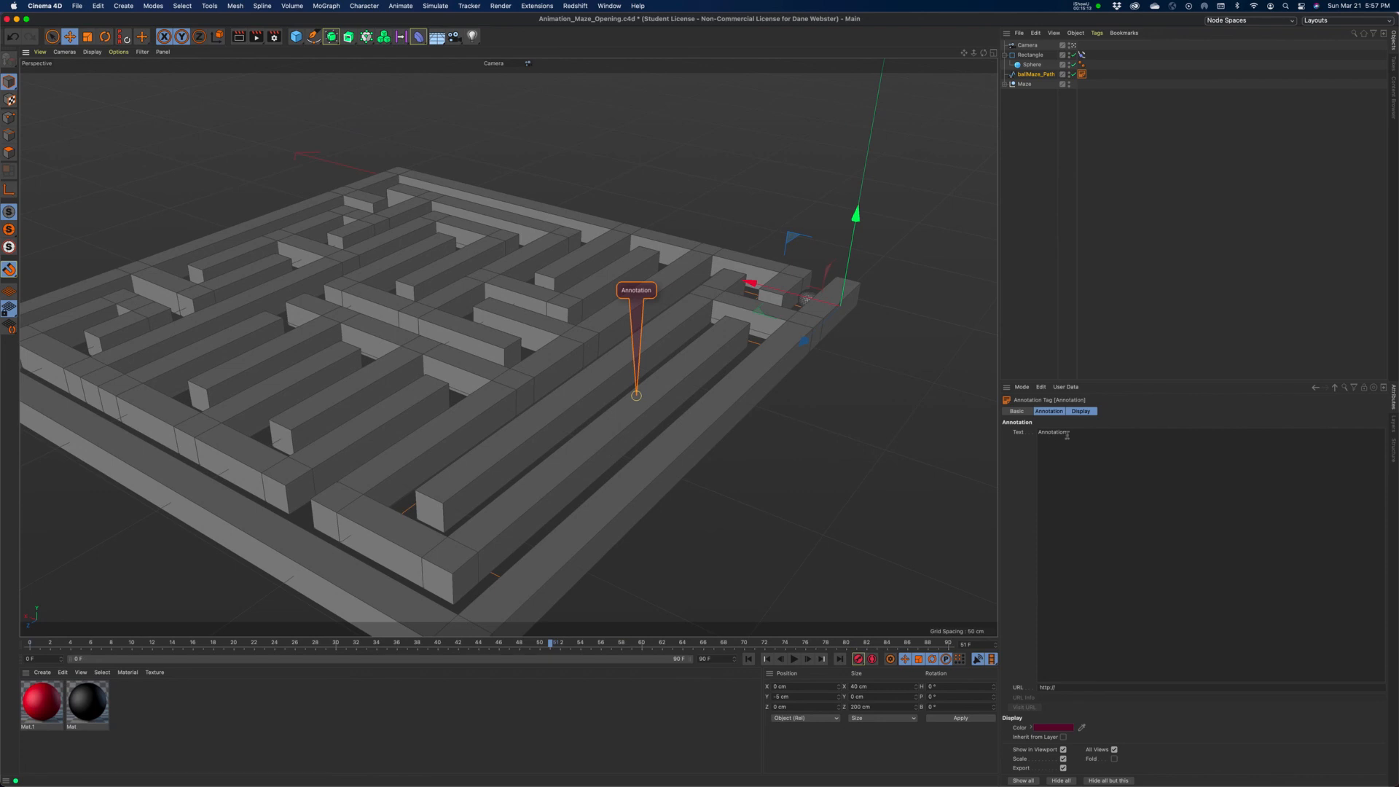
{"action": "key", "text": "super+a"}
{"action": "type", "text": "The MATH"}
{"action": "left_click", "coordinate": [926, 473]}
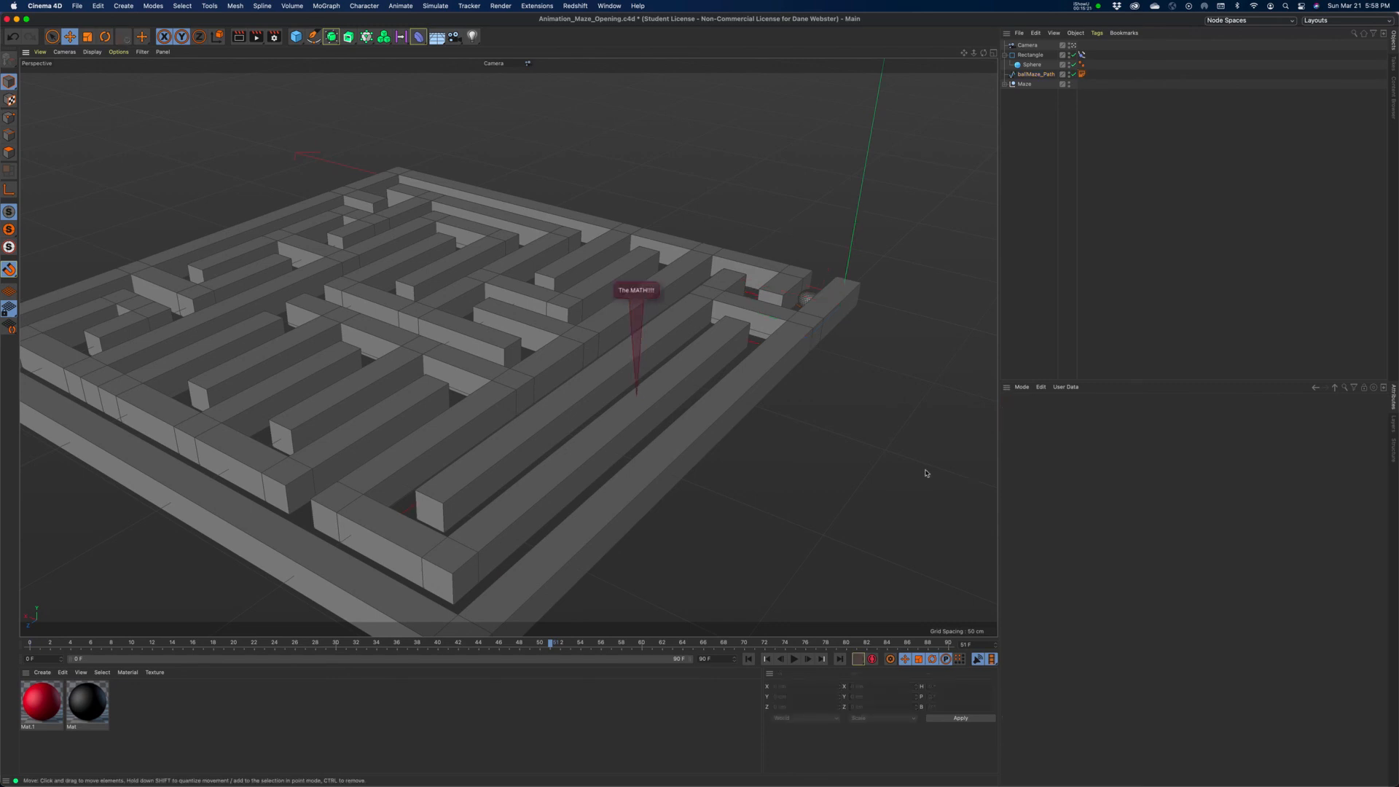